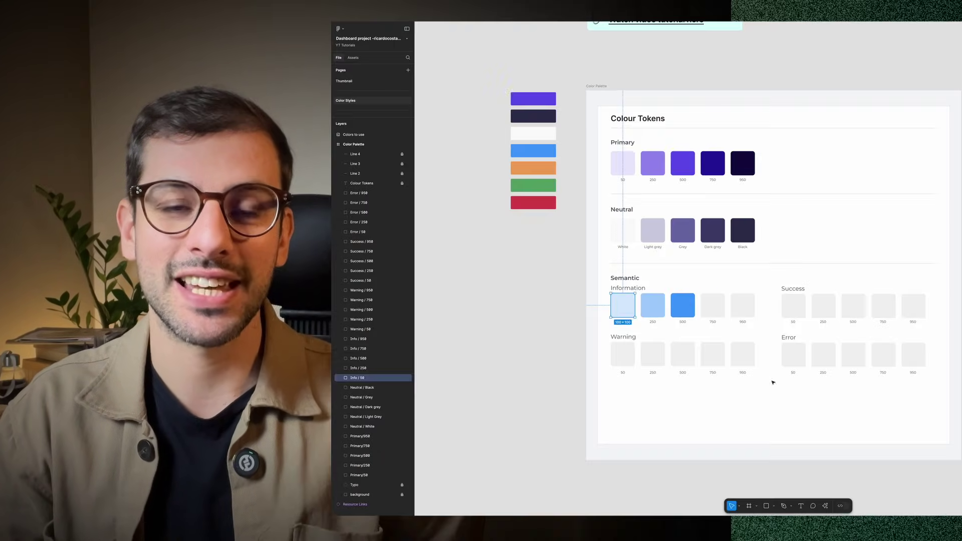
Step: Paste the dark blue fills onto Information 750 and 950 and the green fill onto Success 500
{"action": "left_click", "coordinate": [743, 305]}
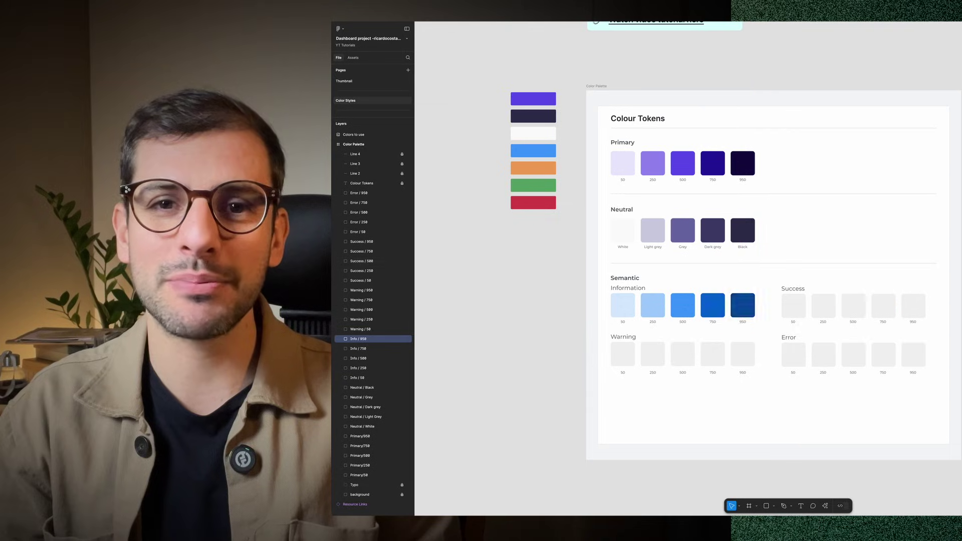
{"action": "left_click", "coordinate": [854, 305]}
{"action": "key", "text": "ctrl+alt+v"}
{"action": "left_click", "coordinate": [824, 306]}
{"action": "scroll", "coordinate": [823, 307], "scroll_direction": "up", "scroll_amount": 3}
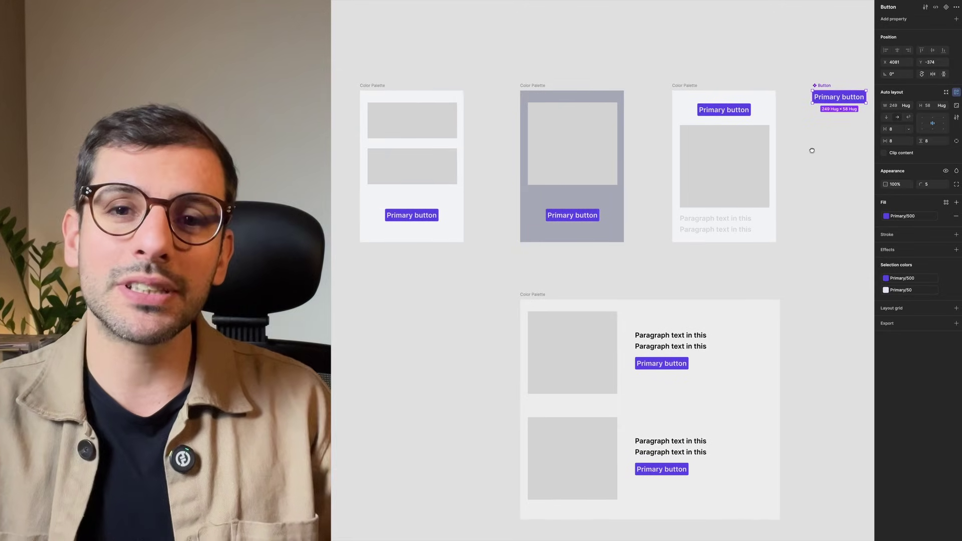
Step: Change the Button component fill from Error/500 red to Warning/500 orange, then to a blue style
{"action": "scroll", "coordinate": [812, 151], "scroll_direction": "down", "scroll_amount": 2}
{"action": "scroll", "coordinate": [813, 151], "scroll_direction": "right", "scroll_amount": 1}
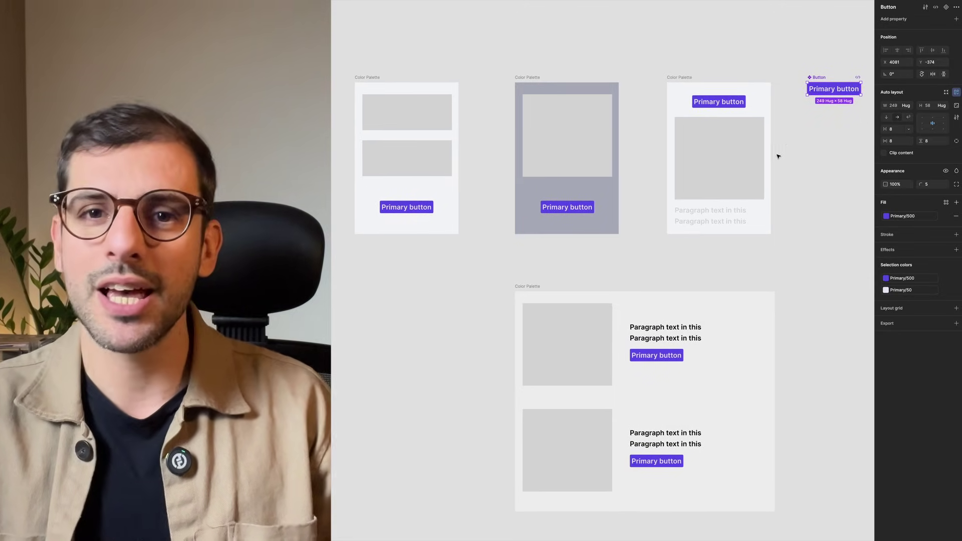
{"action": "left_click", "coordinate": [816, 135]}
{"action": "left_click", "coordinate": [827, 88]}
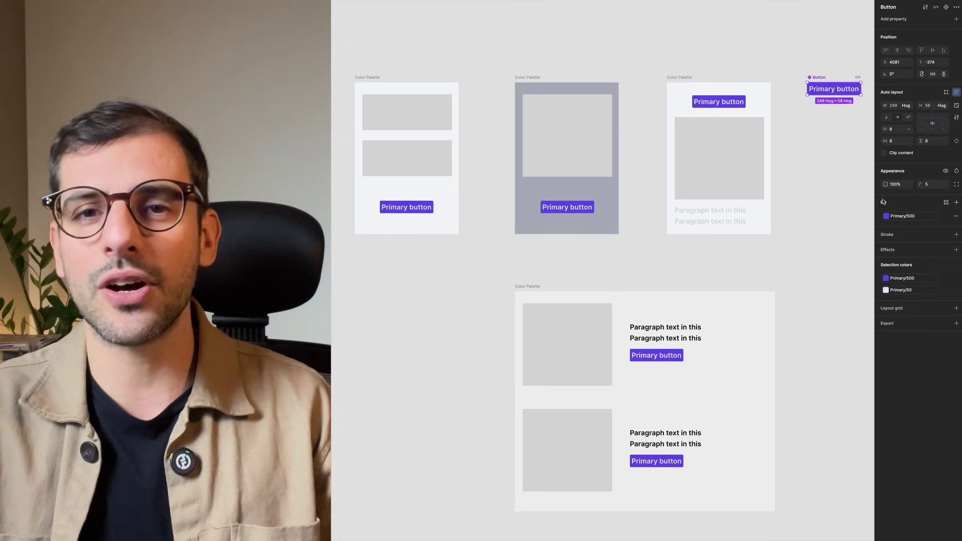
{"action": "left_click", "coordinate": [886, 216]}
{"action": "left_click", "coordinate": [828, 309]}
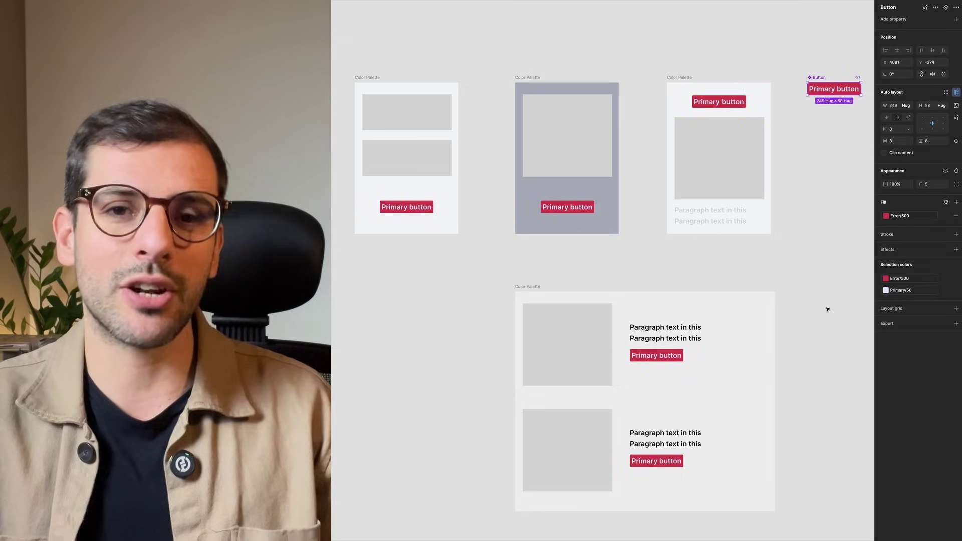
{"action": "left_click", "coordinate": [886, 216]}
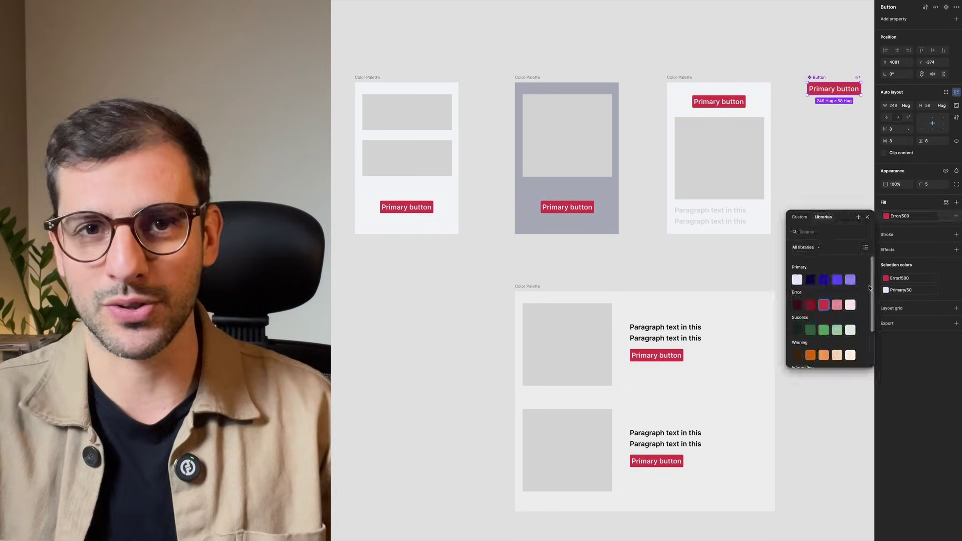
{"action": "left_click", "coordinate": [824, 355]}
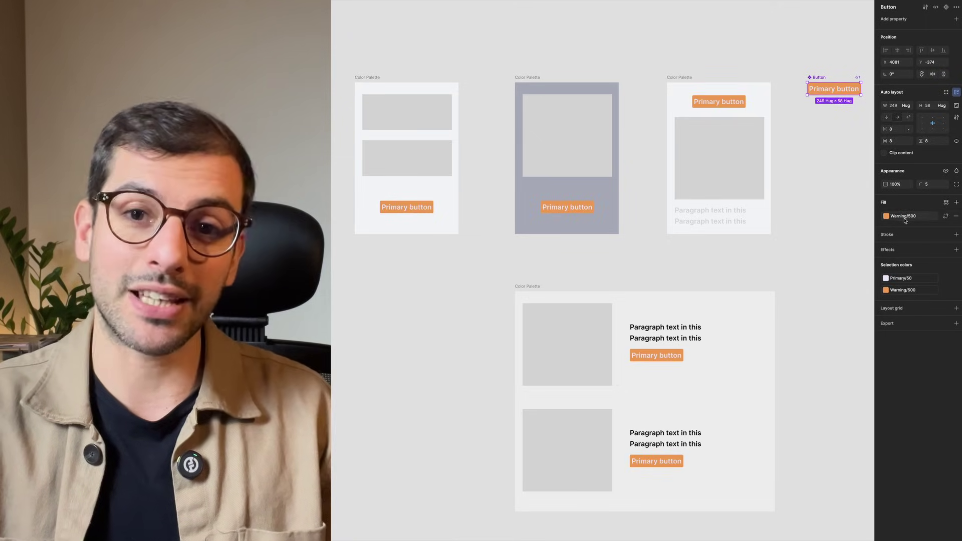
{"action": "left_click", "coordinate": [886, 216]}
{"action": "left_click", "coordinate": [825, 333]}
{"action": "left_click", "coordinate": [837, 265]}
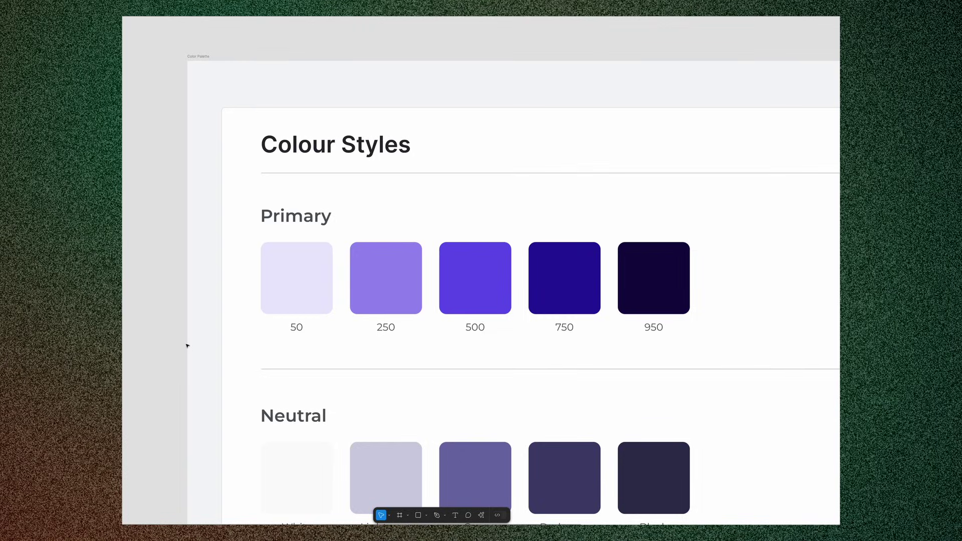
{"action": "left_click", "coordinate": [493, 297]}
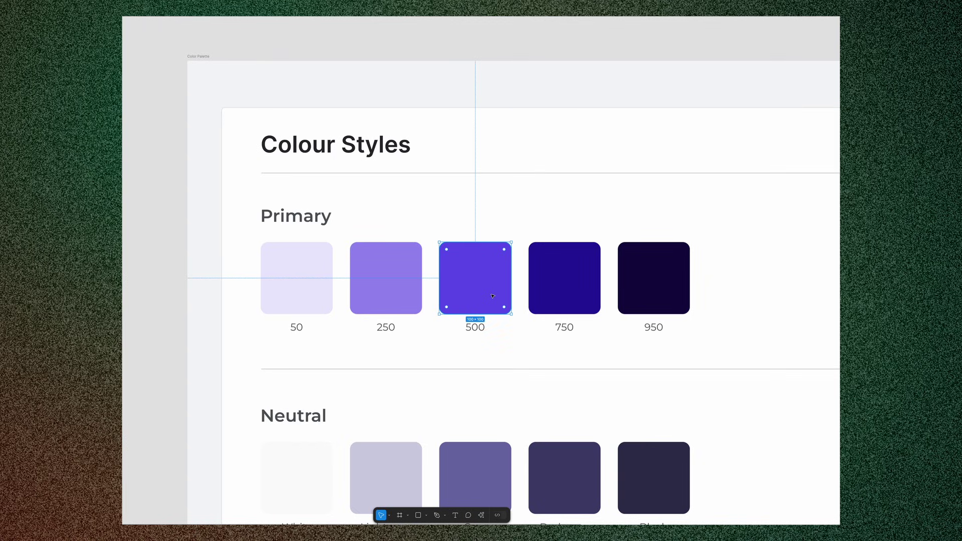
{"action": "left_click", "coordinate": [165, 326]}
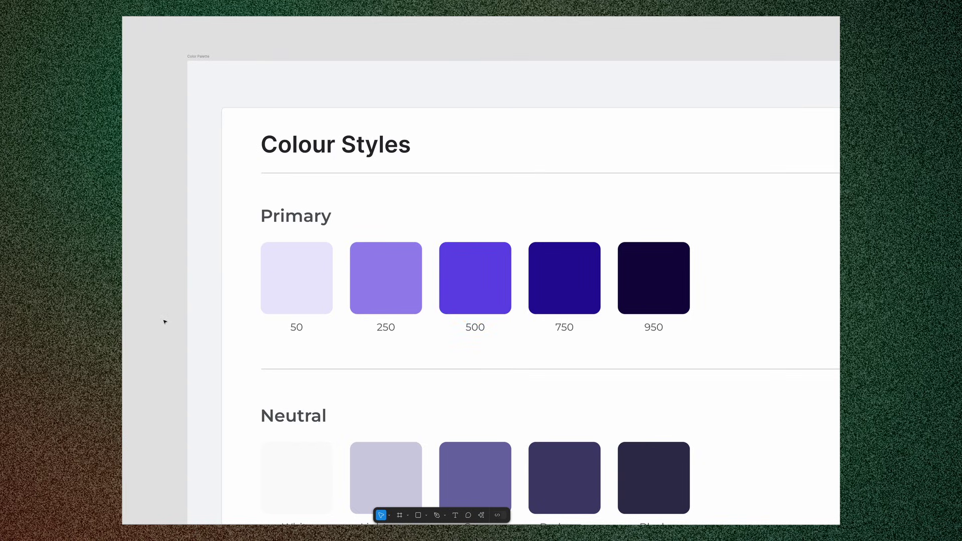
{"action": "left_click_drag", "start_coordinate": [180, 315], "coordinate": [429, 346]}
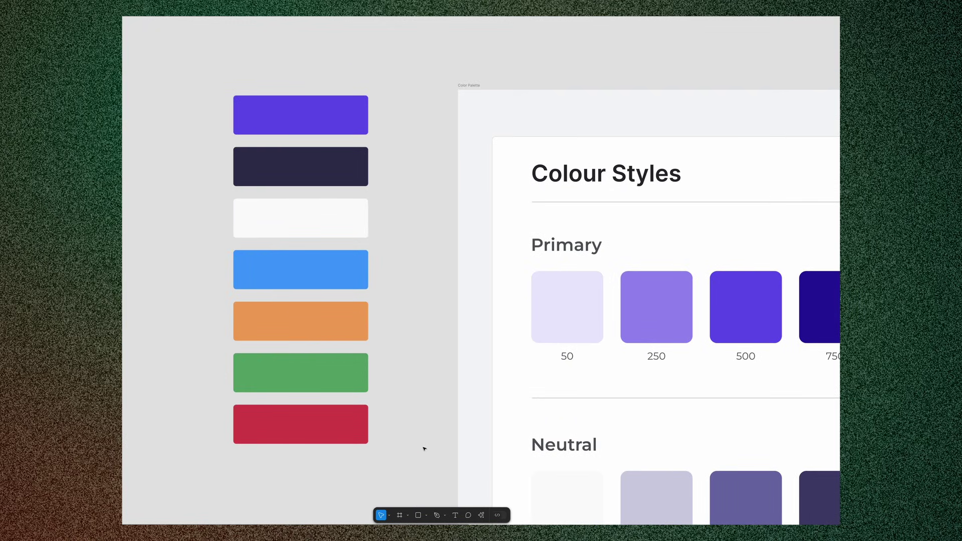
{"action": "scroll", "coordinate": [430, 445], "scroll_direction": "down", "scroll_amount": 5}
{"action": "scroll", "coordinate": [429, 445], "scroll_direction": "right", "scroll_amount": 5}
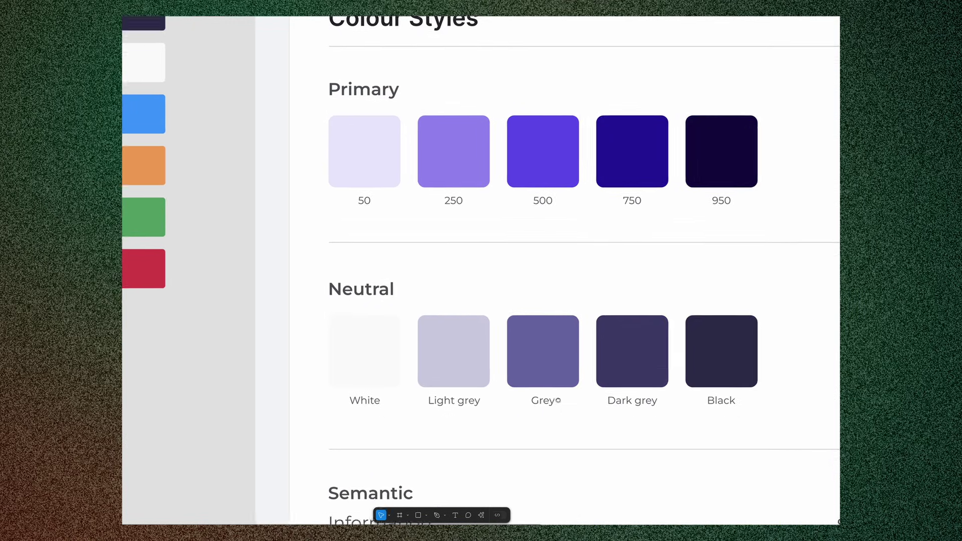
{"action": "scroll", "coordinate": [558, 401], "scroll_direction": "down", "scroll_amount": 3}
{"action": "scroll", "coordinate": [558, 401], "scroll_direction": "right", "scroll_amount": 2}
{"action": "scroll", "coordinate": [549, 394], "scroll_direction": "right", "scroll_amount": 3}
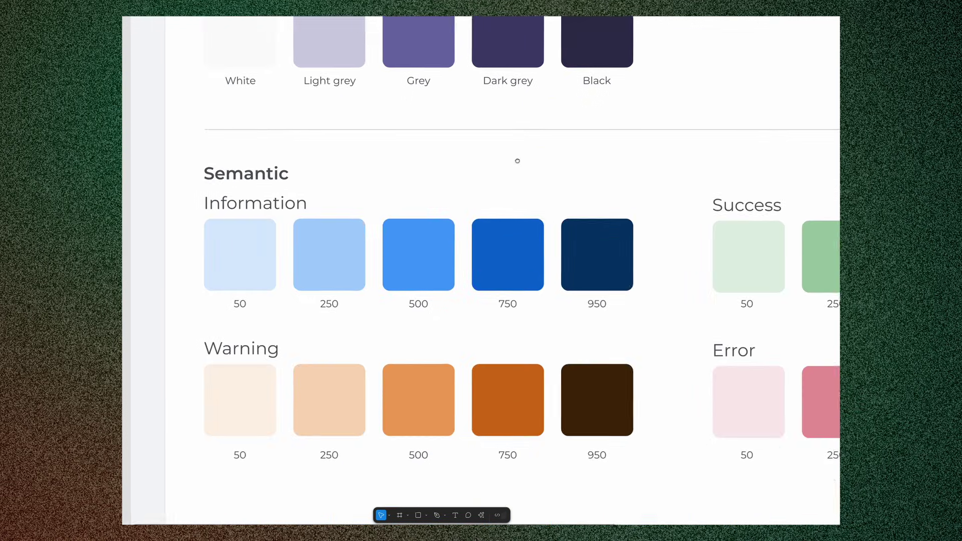
{"action": "scroll", "coordinate": [654, 369], "scroll_direction": "down", "scroll_amount": 3}
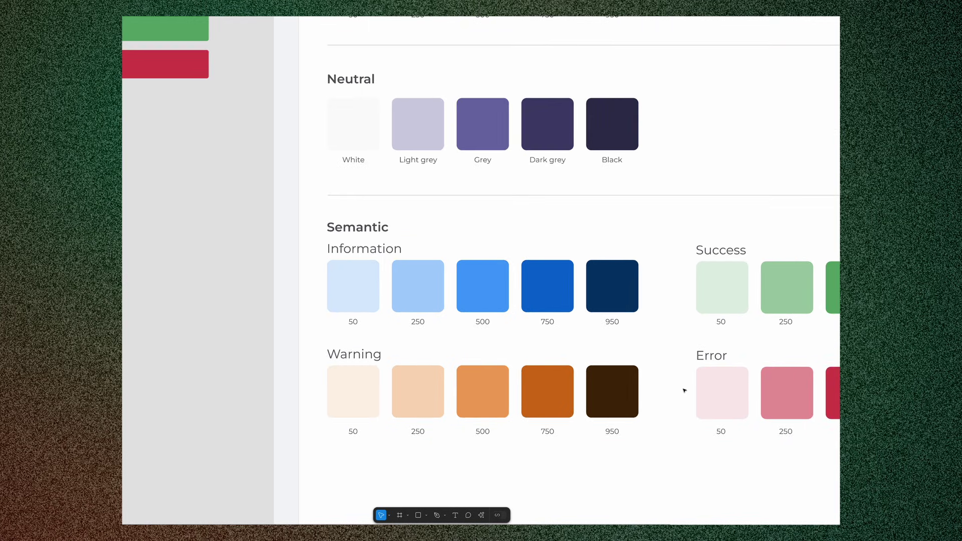
{"action": "scroll", "coordinate": [683, 389], "scroll_direction": "down", "scroll_amount": 1}
{"action": "scroll", "coordinate": [684, 389], "scroll_direction": "right", "scroll_amount": 2}
{"action": "scroll", "coordinate": [604, 340], "scroll_direction": "down", "scroll_amount": 2}
{"action": "scroll", "coordinate": [554, 311], "scroll_direction": "right", "scroll_amount": 2}
{"action": "scroll", "coordinate": [597, 318], "scroll_direction": "down", "scroll_amount": 1}
{"action": "scroll", "coordinate": [638, 339], "scroll_direction": "up", "scroll_amount": 1}
{"action": "scroll", "coordinate": [638, 339], "scroll_direction": "left", "scroll_amount": 1}
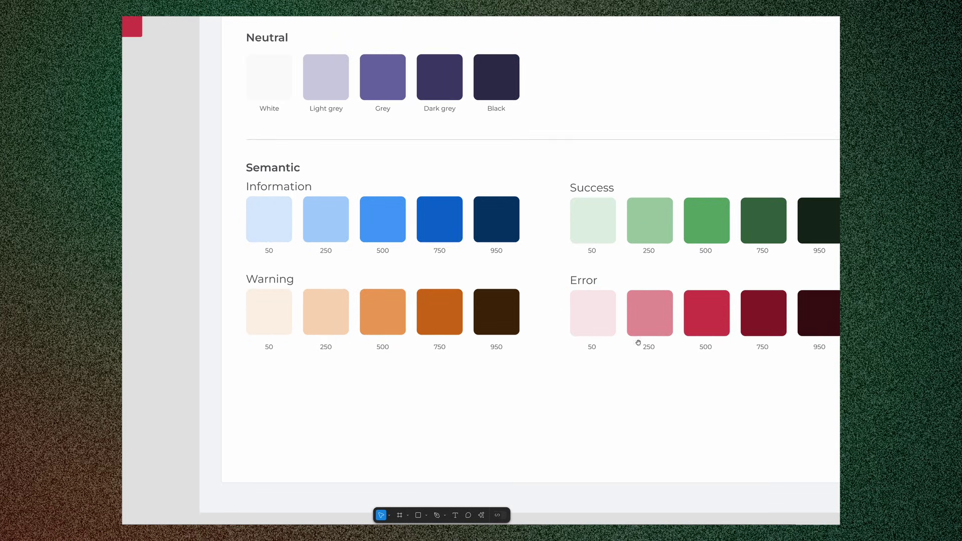
{"action": "scroll", "coordinate": [581, 340], "scroll_direction": "right", "scroll_amount": 2}
{"action": "scroll", "coordinate": [582, 340], "scroll_direction": "up", "scroll_amount": 1}
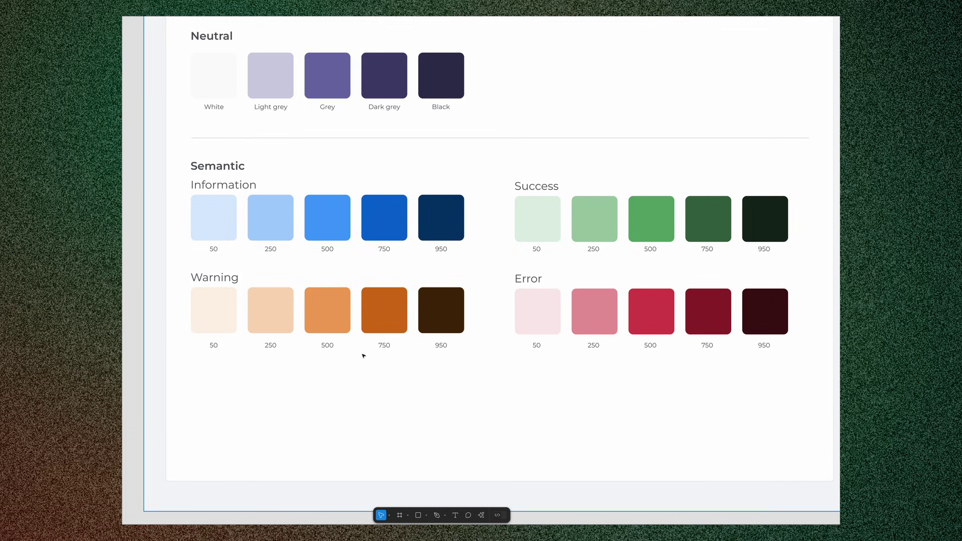
{"action": "scroll", "coordinate": [557, 217], "scroll_direction": "up", "scroll_amount": 5}
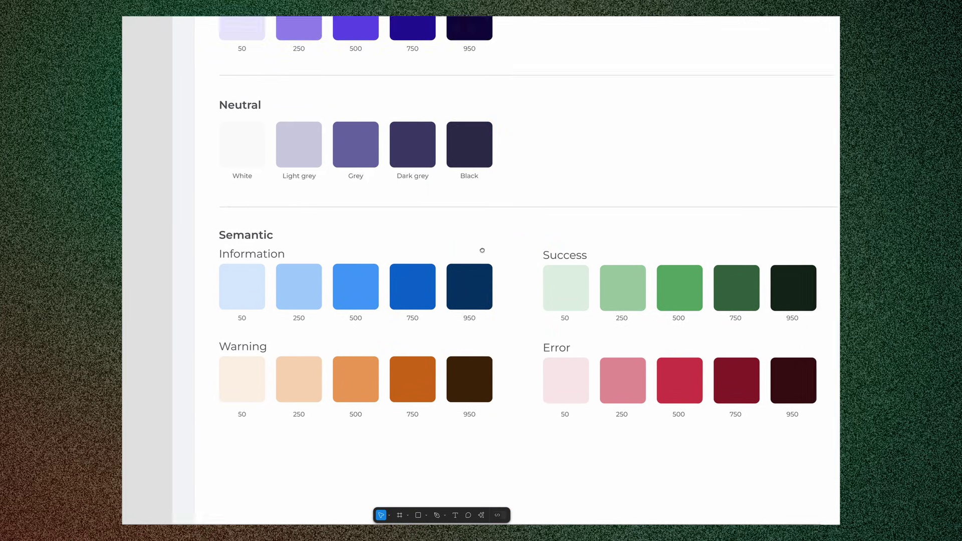
{"action": "scroll", "coordinate": [592, 389], "scroll_direction": "up", "scroll_amount": 3}
{"action": "scroll", "coordinate": [591, 390], "scroll_direction": "left", "scroll_amount": 2}
{"action": "scroll", "coordinate": [411, 261], "scroll_direction": "up", "scroll_amount": 2}
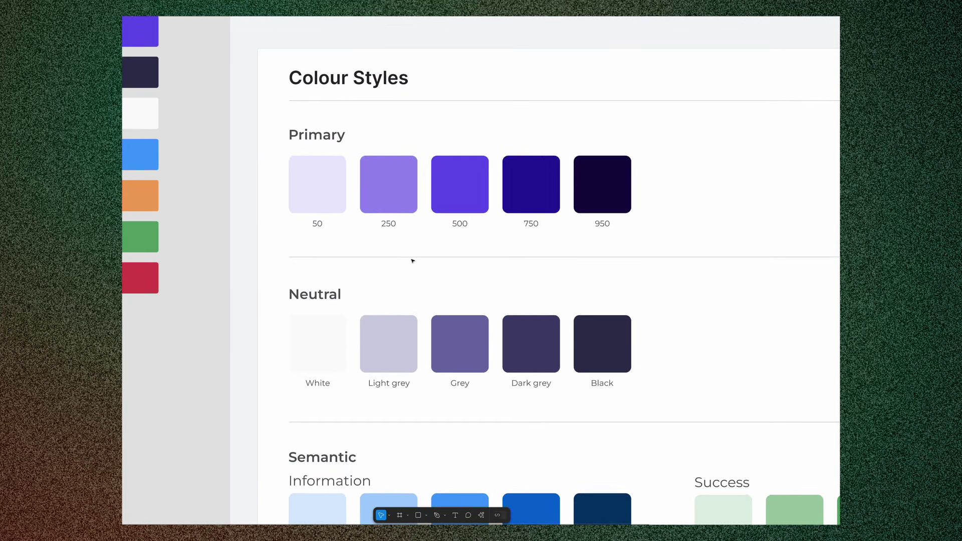
{"action": "left_click_drag", "start_coordinate": [258, 146], "coordinate": [425, 241]}
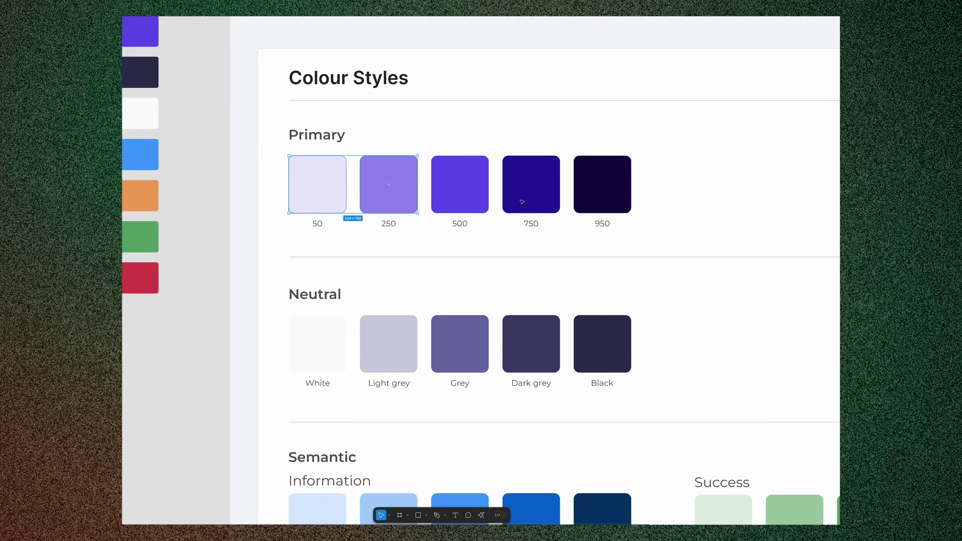
{"action": "left_click_drag", "start_coordinate": [494, 137], "coordinate": [649, 255]}
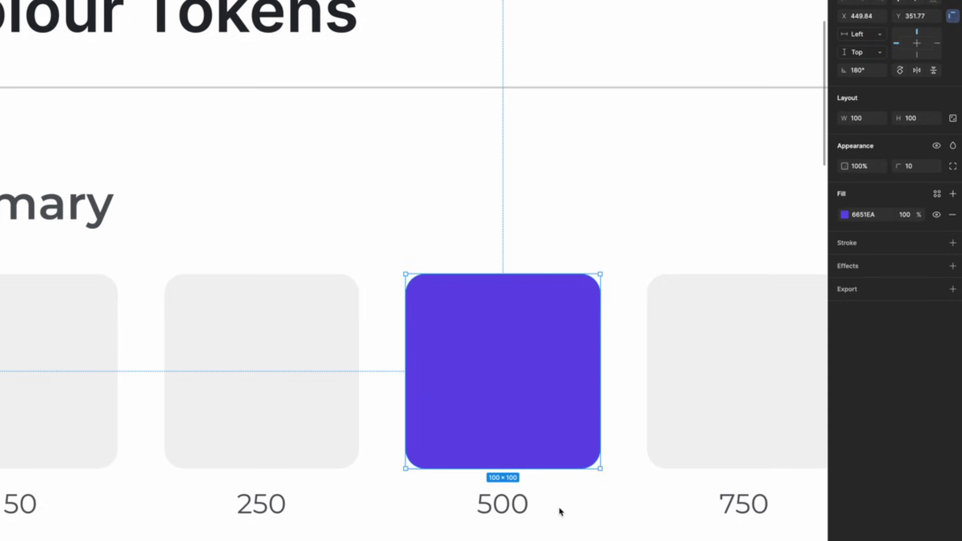
Step: Select the purple Primary 500 square and show its fill colour in HSL
{"action": "left_click", "coordinate": [560, 511]}
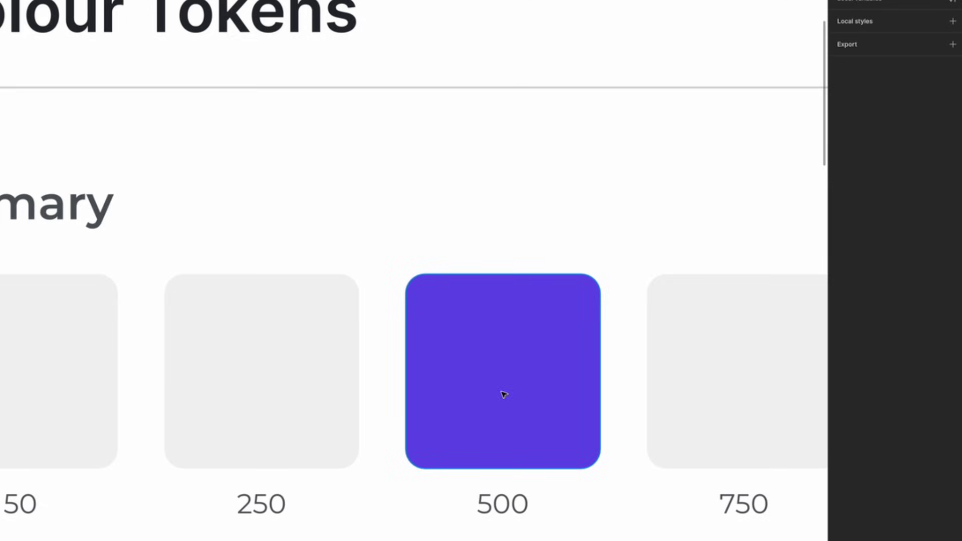
{"action": "scroll", "coordinate": [499, 405], "scroll_direction": "right", "scroll_amount": 5}
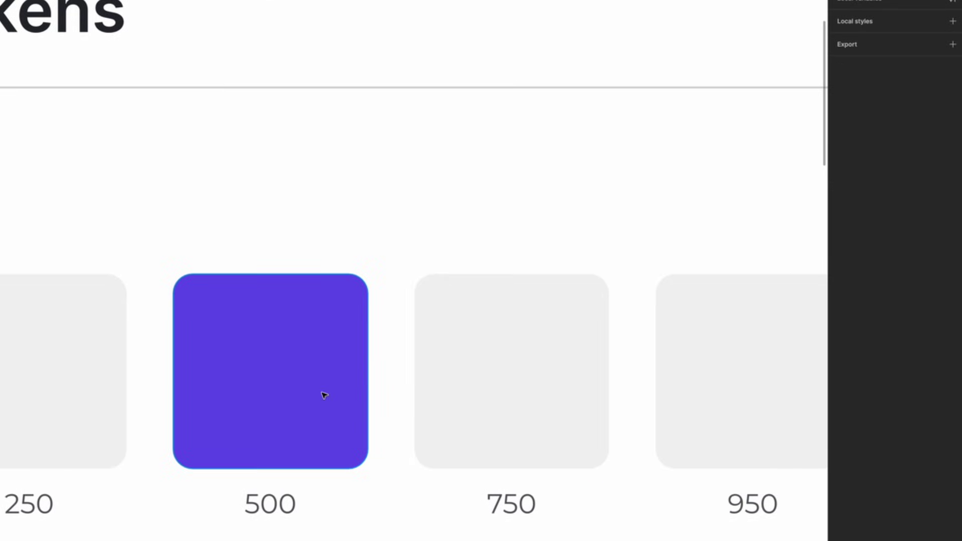
{"action": "left_click", "coordinate": [323, 394]}
{"action": "mouse_move", "coordinate": [315, 399]}
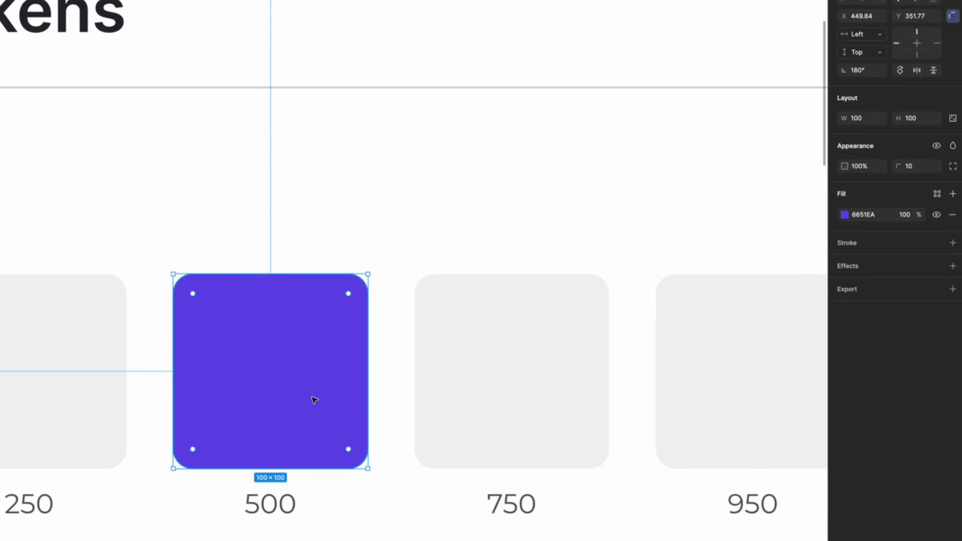
{"action": "left_click", "coordinate": [845, 215]}
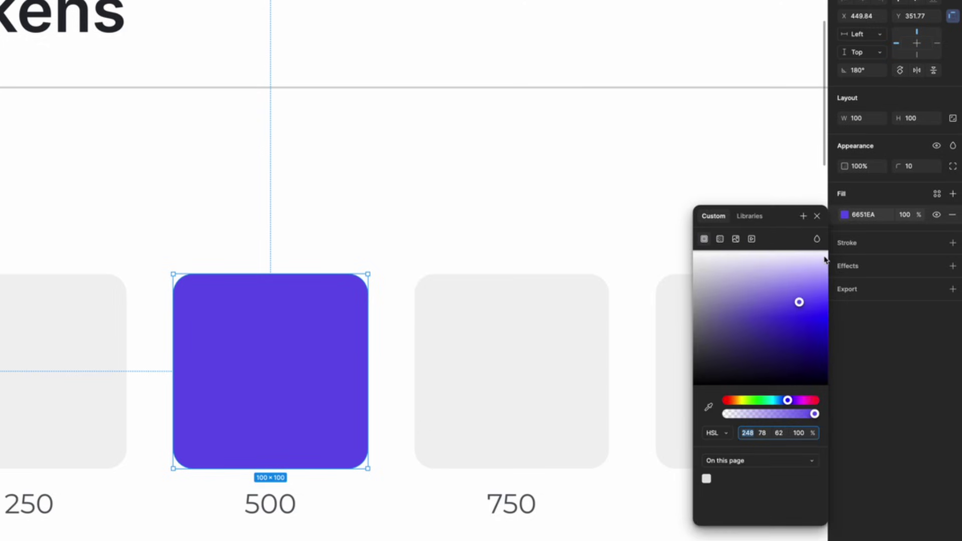
{"action": "left_click", "coordinate": [724, 435]}
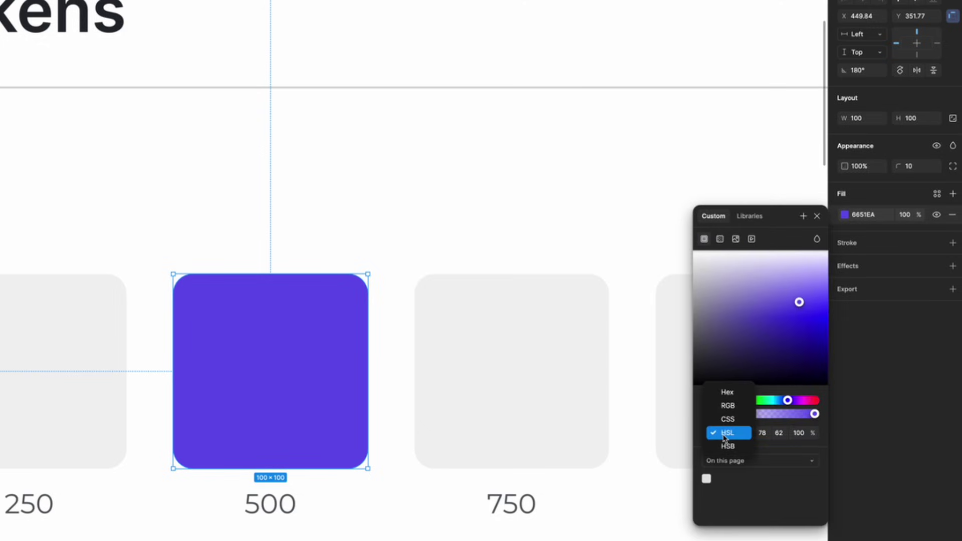
{"action": "left_click", "coordinate": [724, 435]}
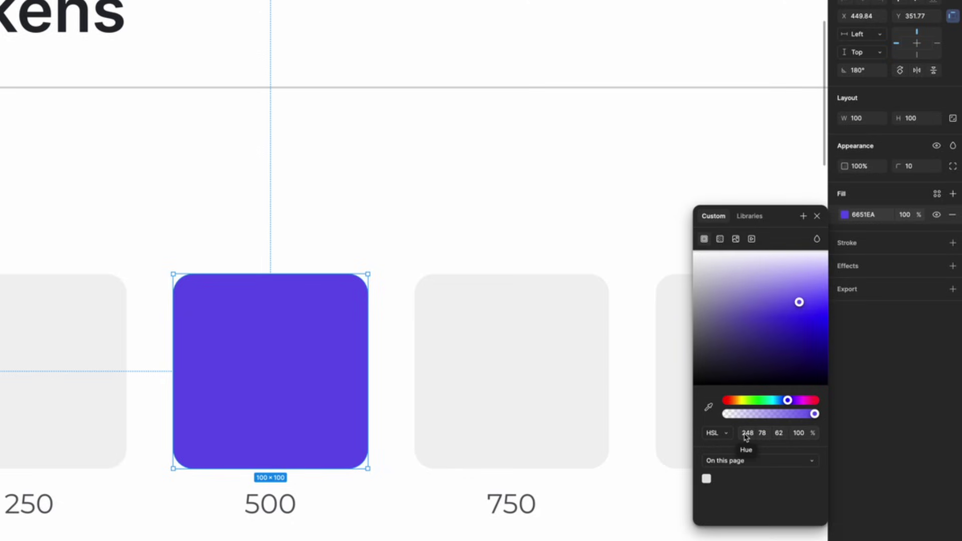
Step: Shift the hue toward blue and green, vary saturation, and raise lightness from 82 to 92
{"action": "left_click", "coordinate": [749, 434]}
{"action": "key", "text": "shift+Down"}
{"action": "key", "text": "shift+Down"}
{"action": "key", "text": "shift+Down"}
{"action": "key", "text": "shift+Down"}
{"action": "key", "text": "shift+Down"}
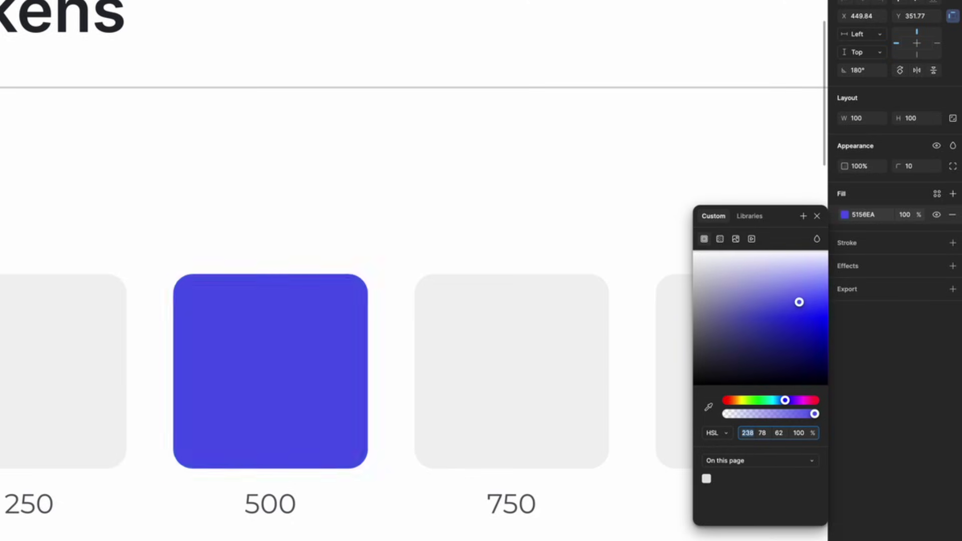
{"action": "key", "text": "shift+Down"}
{"action": "key", "text": "shift+Down"}
{"action": "key", "text": "shift+Down"}
{"action": "key", "text": "shift+Down"}
{"action": "key", "text": "shift+Down"}
{"action": "key", "text": "shift+Down"}
{"action": "key", "text": "shift+Down"}
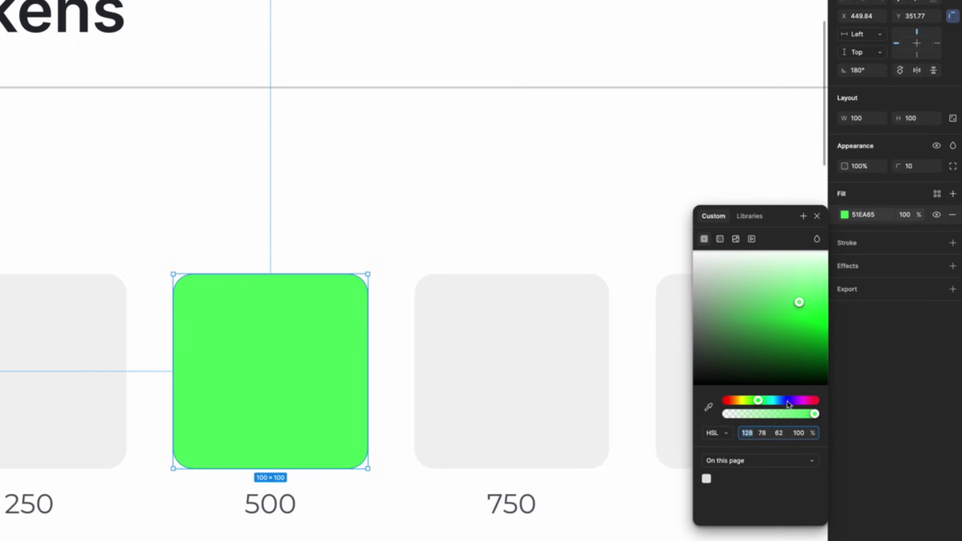
{"action": "left_click", "coordinate": [763, 434]}
{"action": "left_click_drag", "start_coordinate": [766, 437], "coordinate": [789, 434]}
{"action": "key", "text": "shift+Up"}
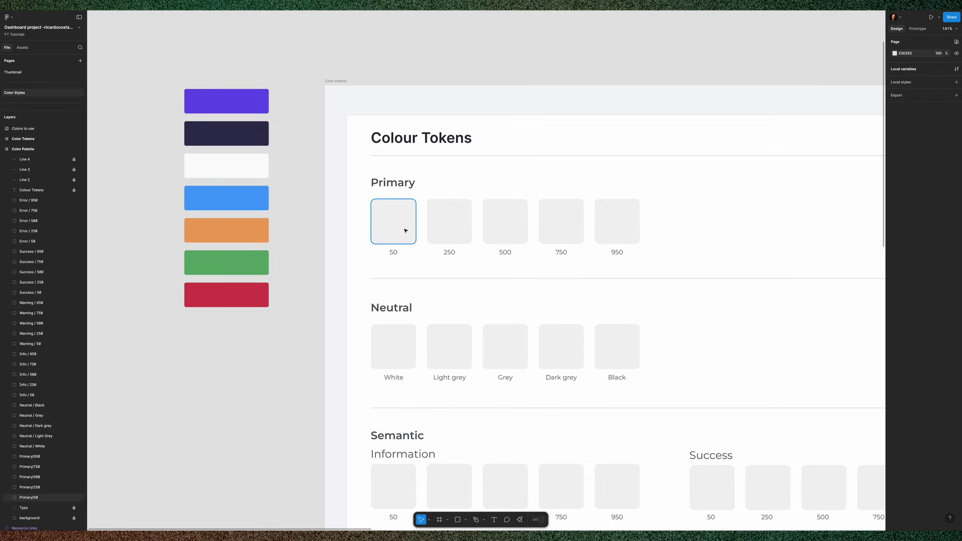
Step: Eyedrop the purple colour bar (6651EA) into the Primary 500 swatch
{"action": "left_click", "coordinate": [498, 233]}
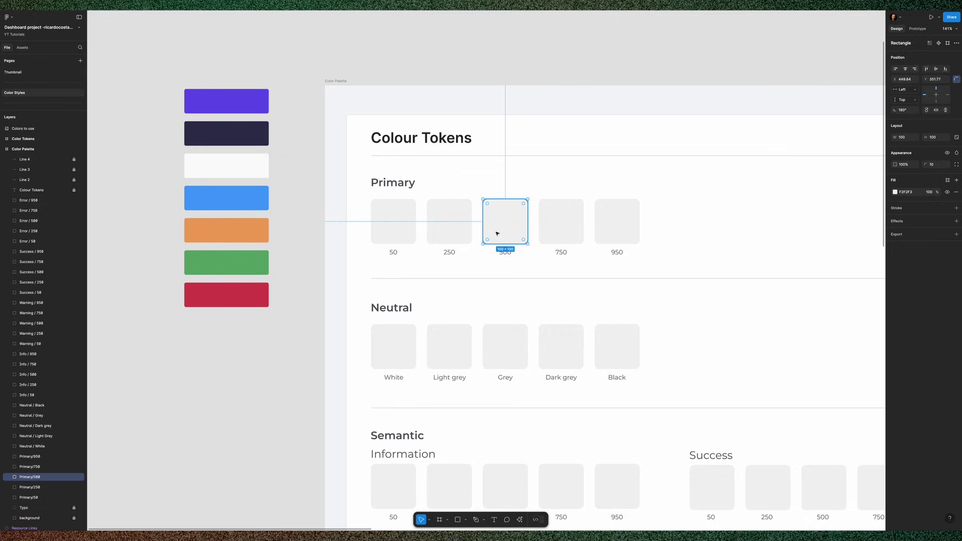
{"action": "key", "text": "i"}
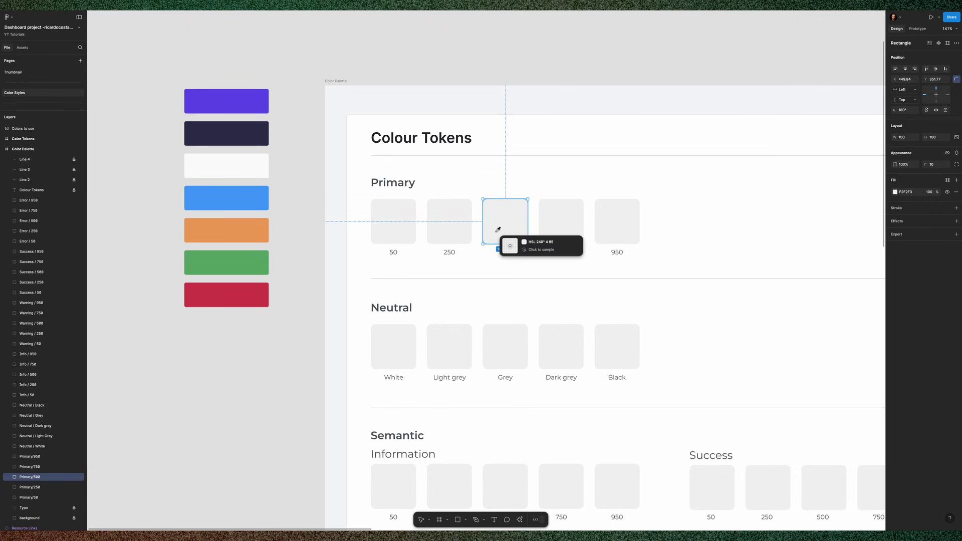
{"action": "left_click", "coordinate": [249, 101]}
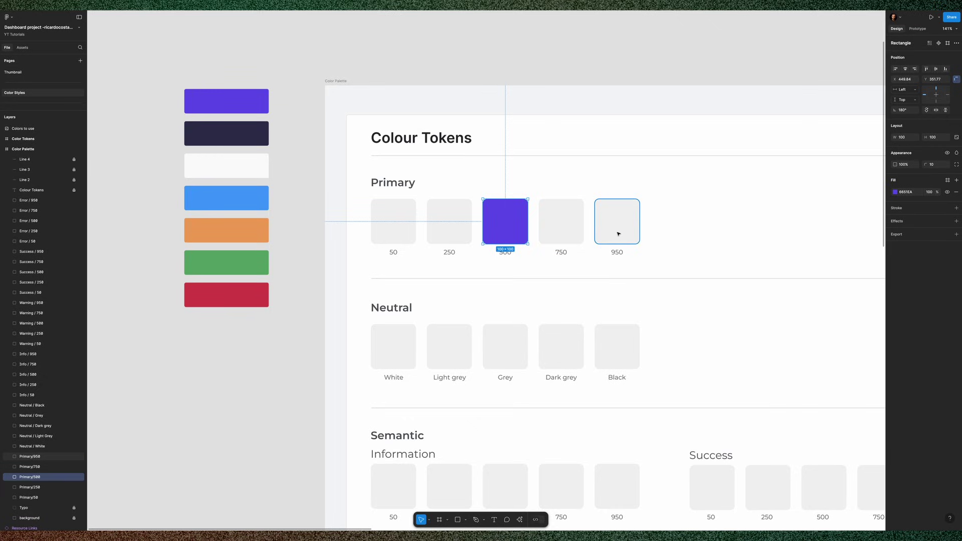
{"action": "left_click", "coordinate": [460, 234]}
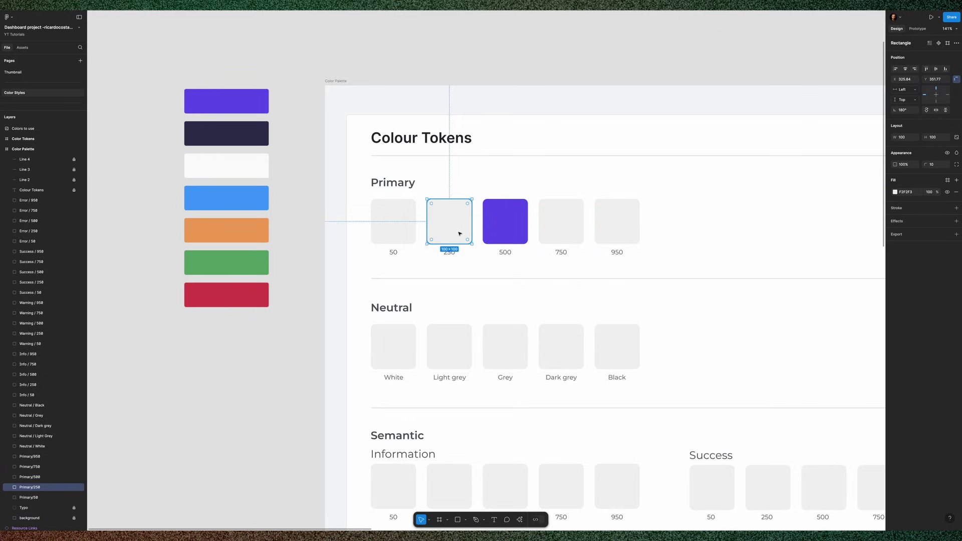
Step: Sample the 500 purple into Primary 250 and set its HSL lightness to 75
{"action": "key", "text": "i"}
{"action": "left_click", "coordinate": [506, 229]}
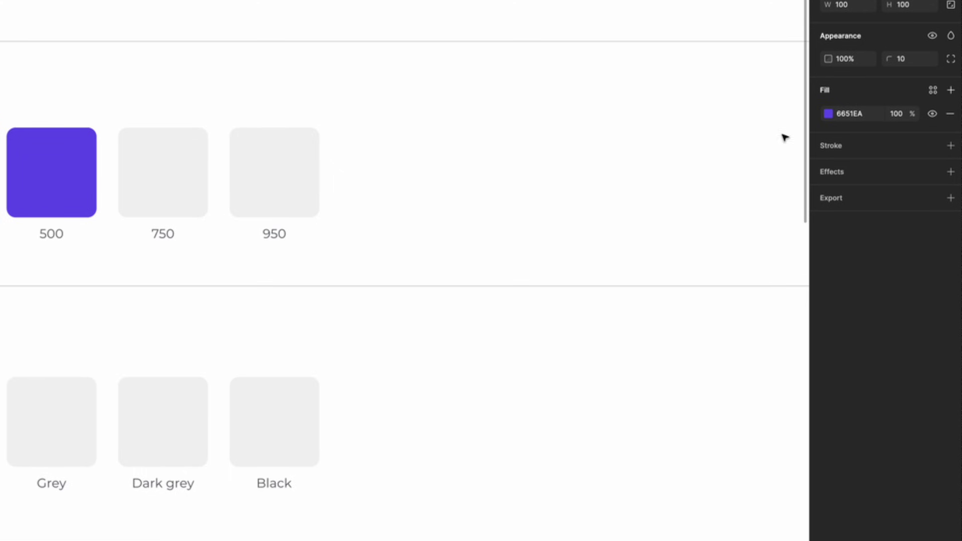
{"action": "left_click", "coordinate": [834, 118]}
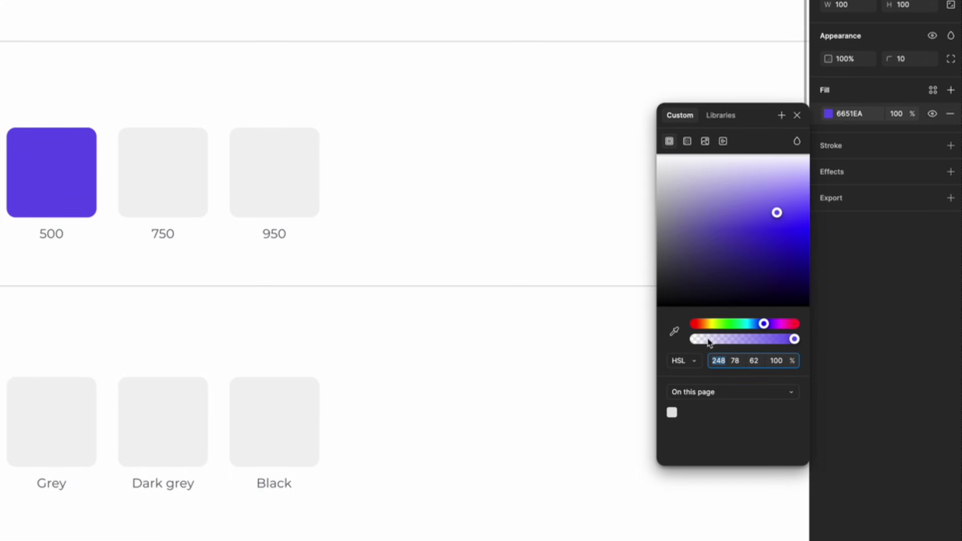
{"action": "left_click", "coordinate": [681, 363]}
{"action": "left_click", "coordinate": [722, 367]}
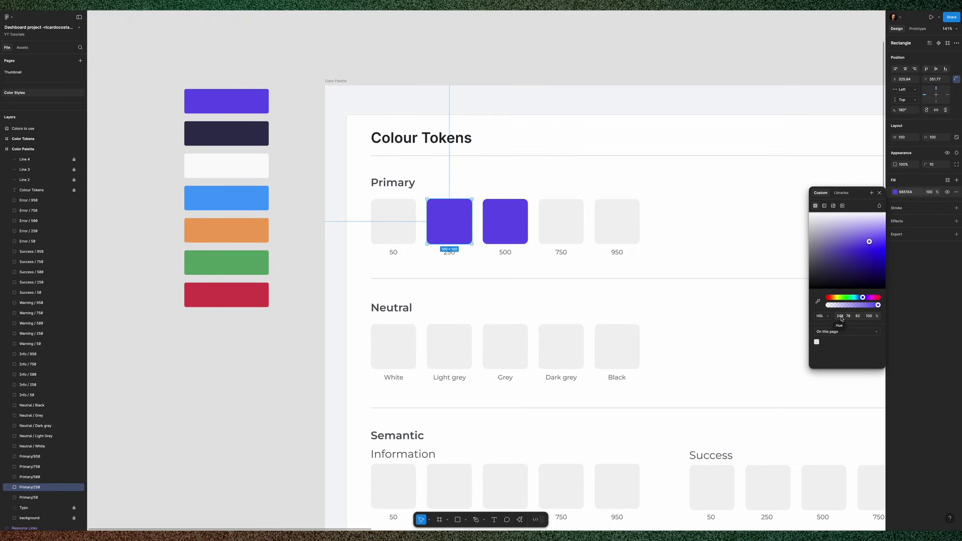
{"action": "left_click", "coordinate": [842, 319]}
{"action": "key", "text": "Tab"}
{"action": "key", "text": "Tab"}
{"action": "key", "text": "shift+Up"}
{"action": "key", "text": "shift+Up"}
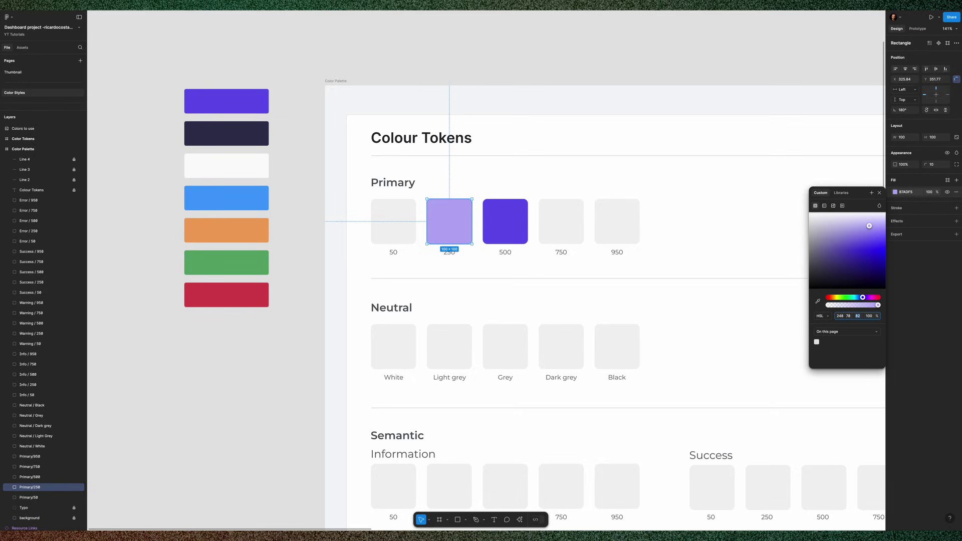
{"action": "key", "text": "shift+Up"}
{"action": "key", "text": "shift+Up"}
{"action": "key", "text": "shift+Down"}
{"action": "key", "text": "shift+Down"}
{"action": "key", "text": "shift+Down"}
{"action": "key", "text": "shift+Down"}
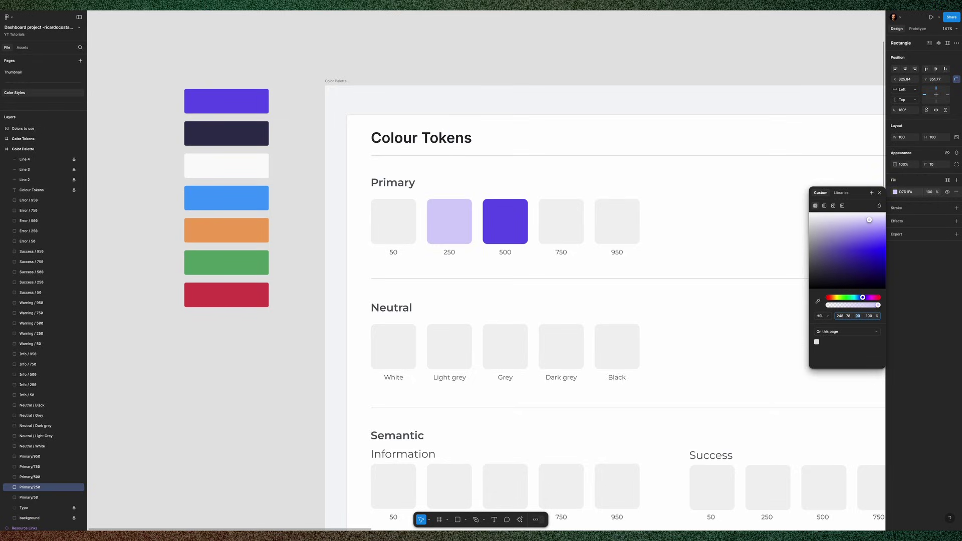
{"action": "key", "text": "shift+Down"}
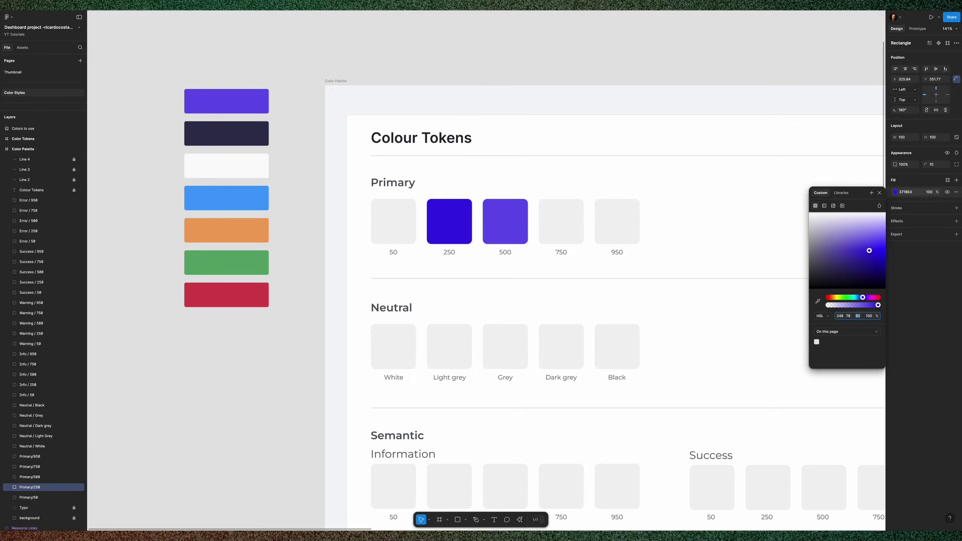
{"action": "key", "text": "shift+Up"}
{"action": "key", "text": "shift+Up"}
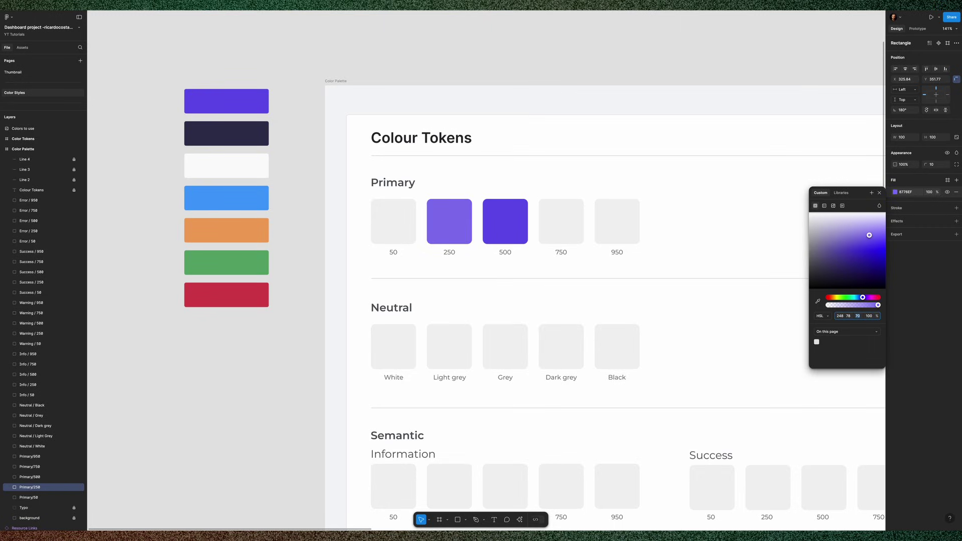
{"action": "key", "text": "Up"}
{"action": "key", "text": "Up"}
{"action": "key", "text": "Up"}
{"action": "key", "text": "Up"}
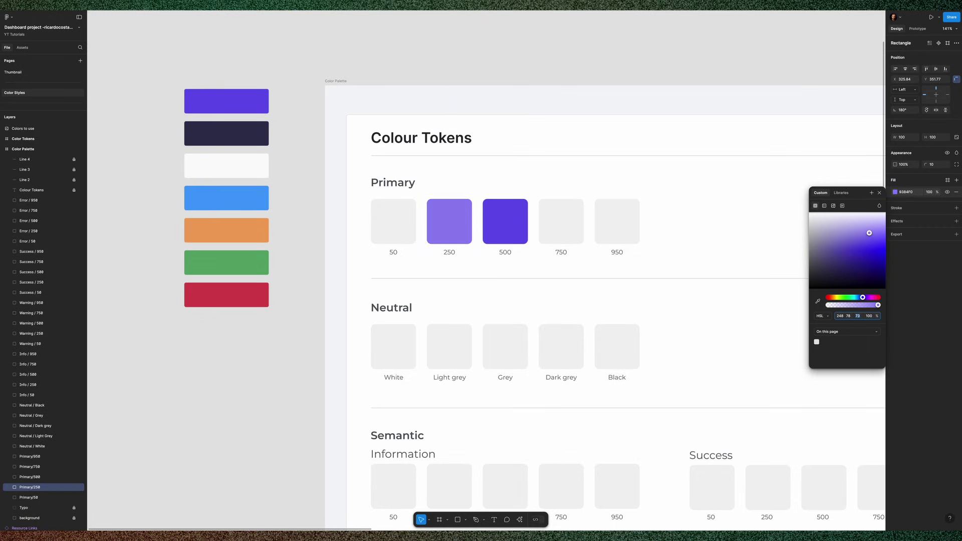
{"action": "key", "text": "Up"}
Step: Sample the purple into Primary 50 and lighten it to lightness 95
{"action": "left_click", "coordinate": [409, 235]}
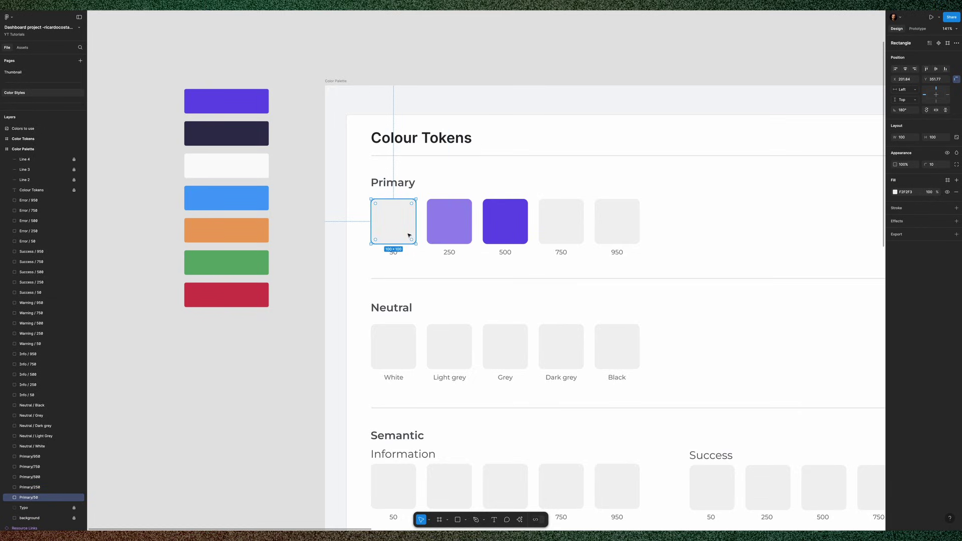
{"action": "key", "text": "i"}
{"action": "left_click", "coordinate": [432, 225]}
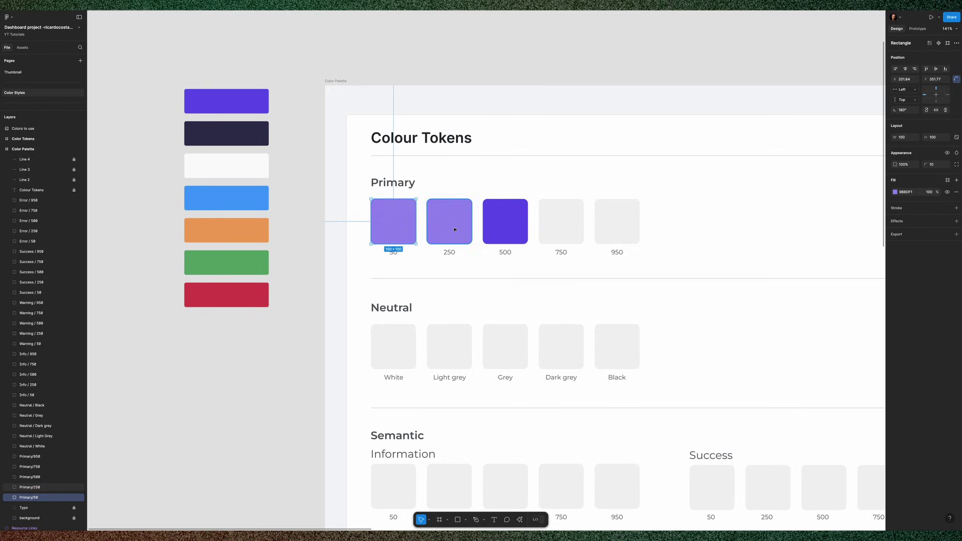
{"action": "left_click", "coordinate": [894, 193]}
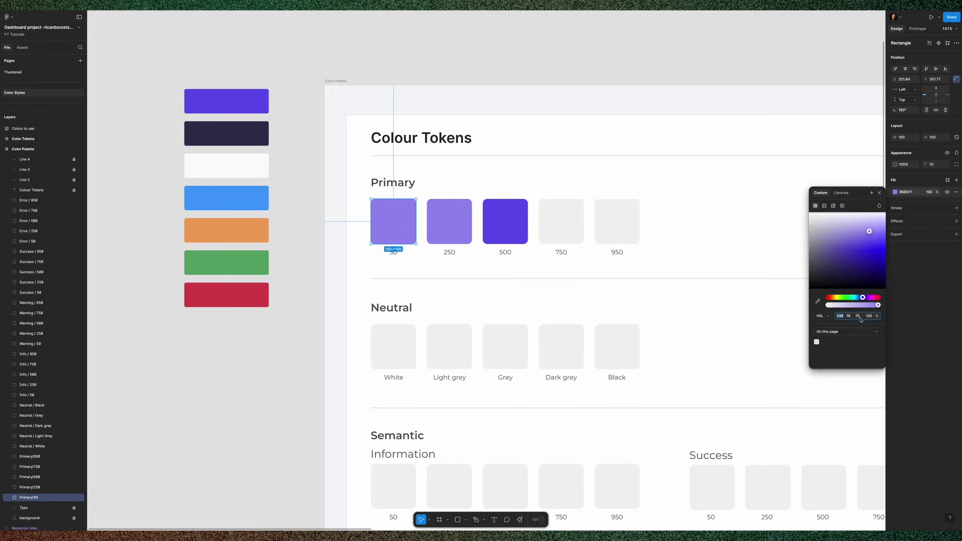
{"action": "key", "text": "shift+Up"}
{"action": "key", "text": "shift+Up"}
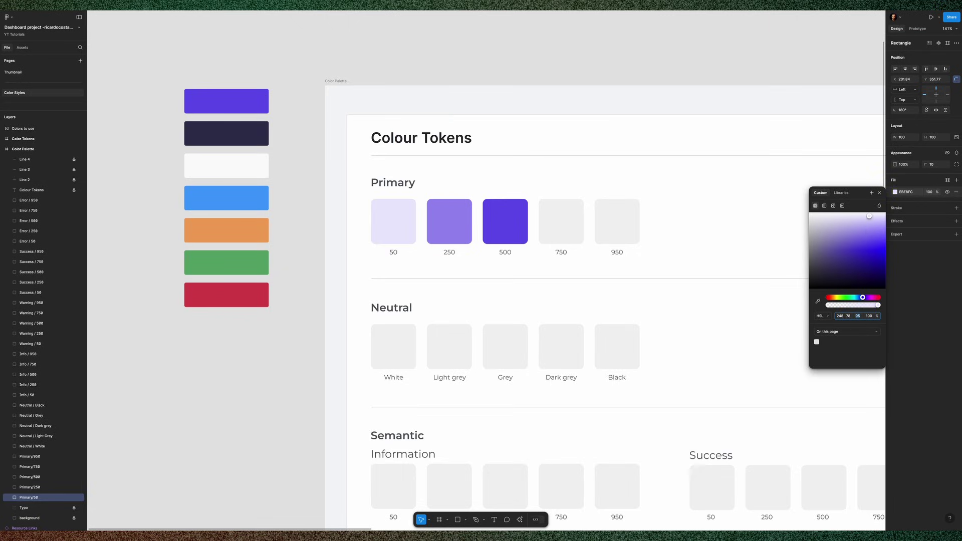
Step: Give Primary 750 the 500 purple darkened to lightness 35
{"action": "left_click", "coordinate": [565, 234]}
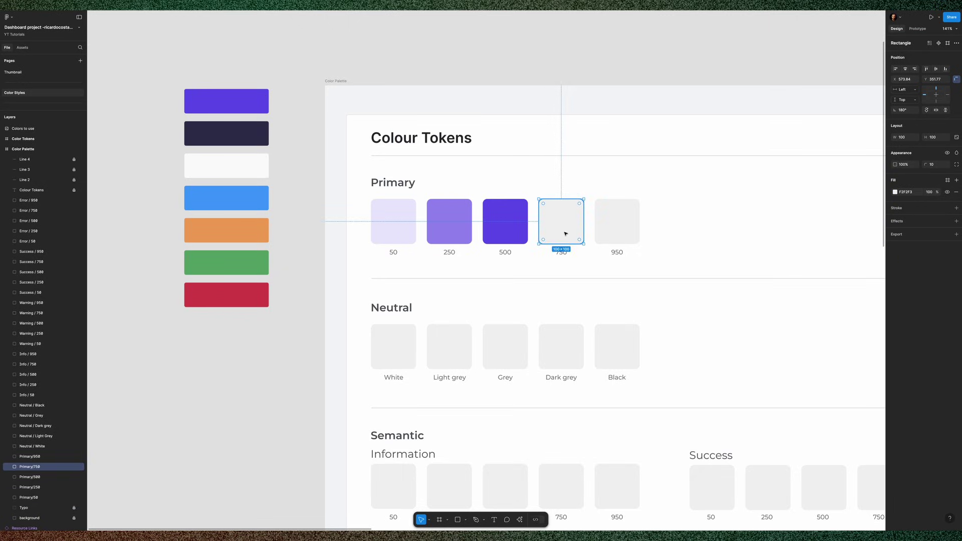
{"action": "key", "text": "i"}
{"action": "left_click", "coordinate": [512, 229]}
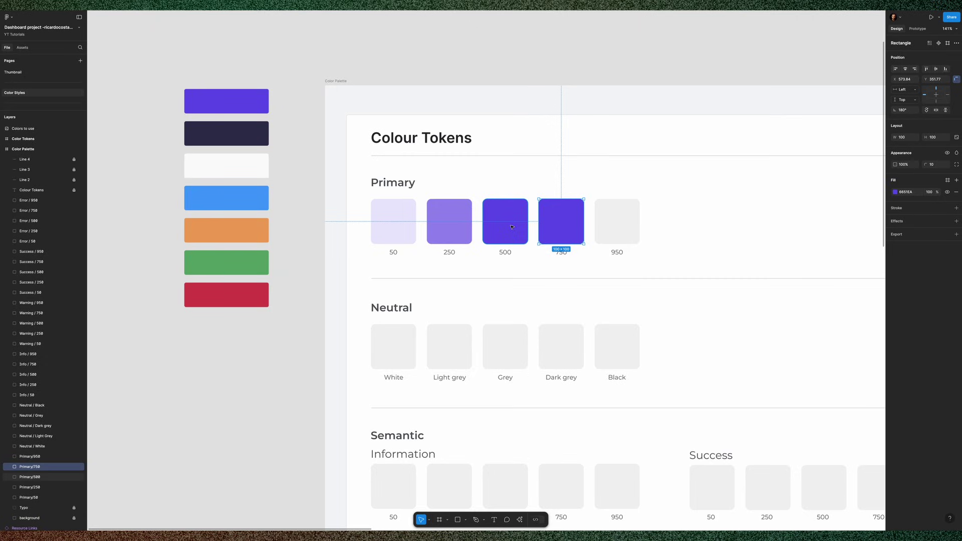
{"action": "left_click", "coordinate": [896, 192]}
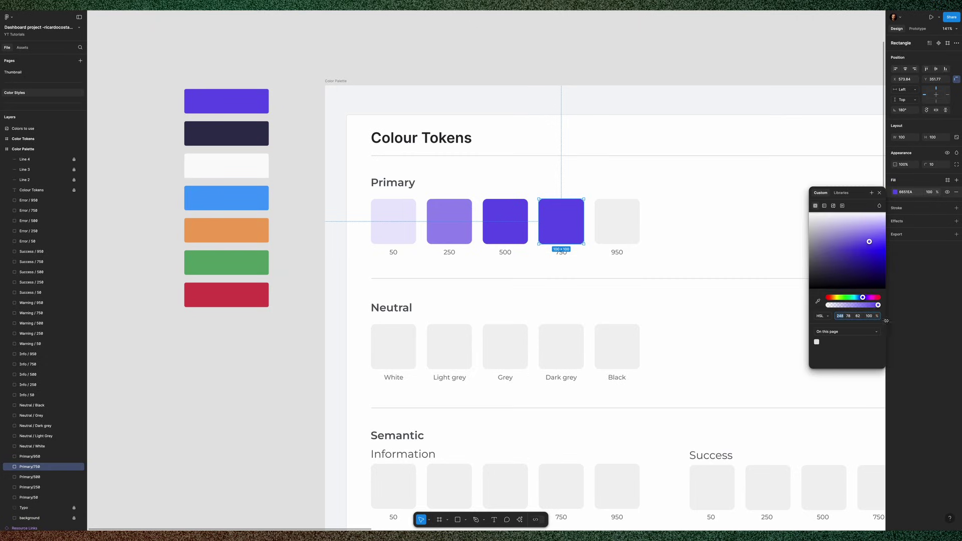
{"action": "left_click", "coordinate": [858, 317]}
{"action": "key", "text": "shift+Down"}
{"action": "key", "text": "shift+Down"}
{"action": "key", "text": "shift+Down"}
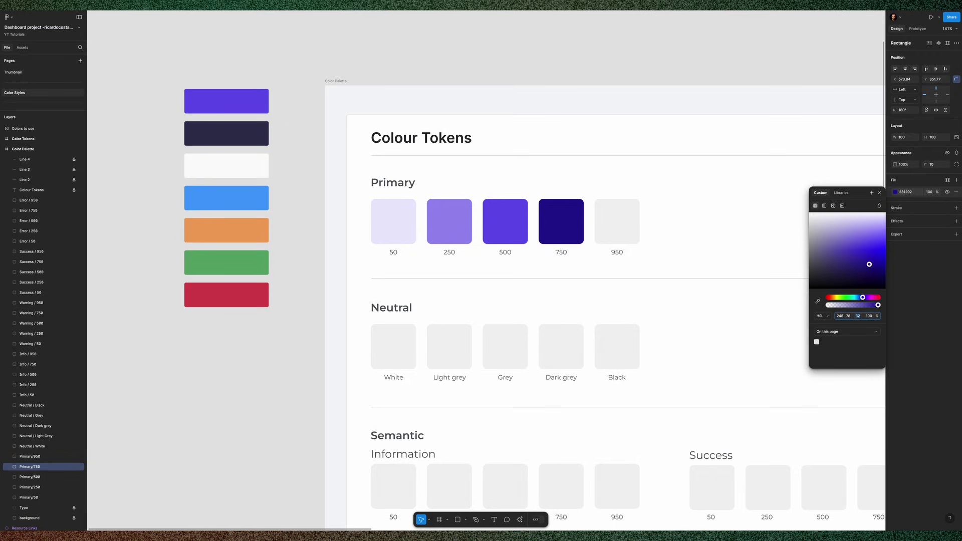
{"action": "key", "text": "Up"}
{"action": "key", "text": "Up"}
{"action": "key", "text": "Up"}
Step: Give Primary 950 the 750 purple at lightness 15
{"action": "left_click", "coordinate": [618, 223]}
{"action": "key", "text": "i"}
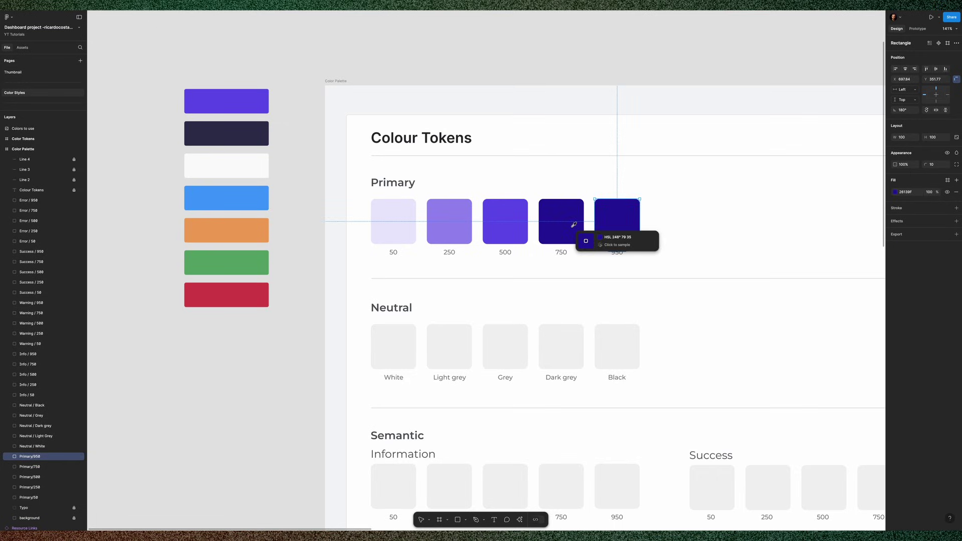
{"action": "left_click", "coordinate": [574, 225]}
{"action": "left_click", "coordinate": [896, 192]}
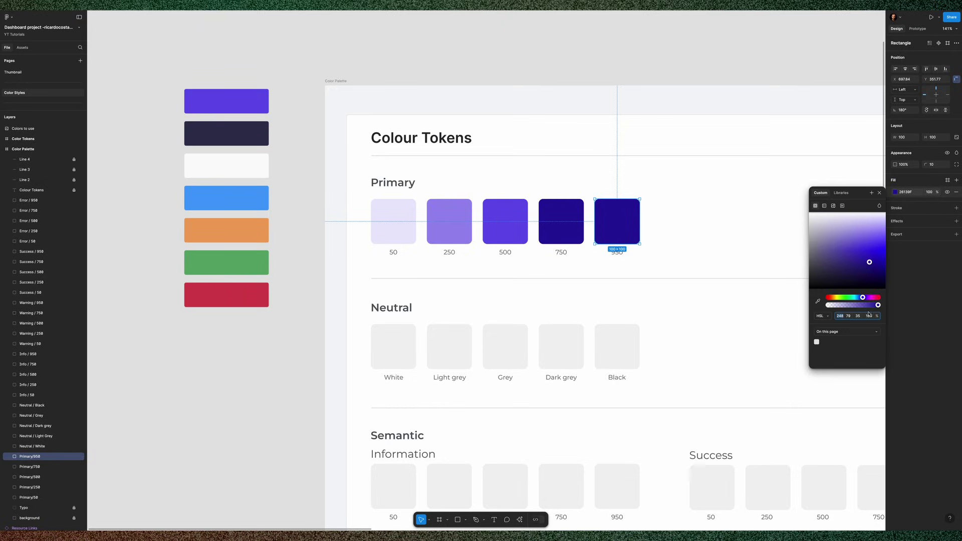
{"action": "left_click", "coordinate": [859, 316]}
{"action": "type", "text": "15"}
{"action": "key", "text": "Return"}
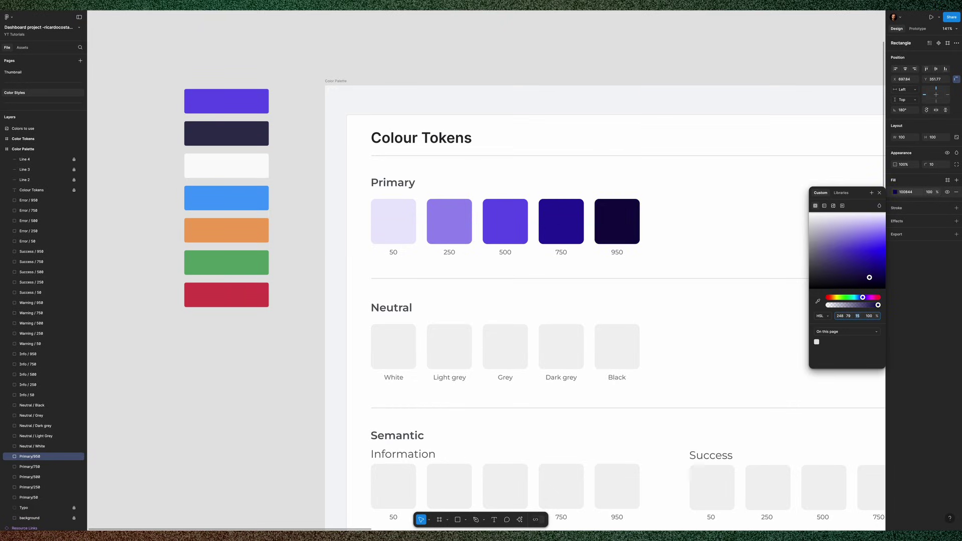
{"action": "left_click", "coordinate": [335, 311]}
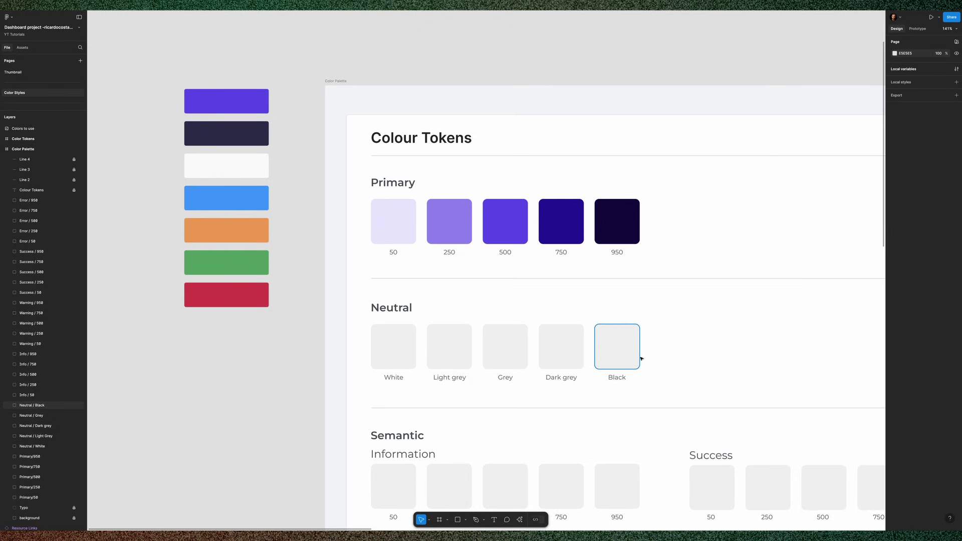
Step: Fill the Neutral White swatch with white and the Black swatch with the dark navy
{"action": "scroll", "coordinate": [543, 355], "scroll_direction": "down", "scroll_amount": 1}
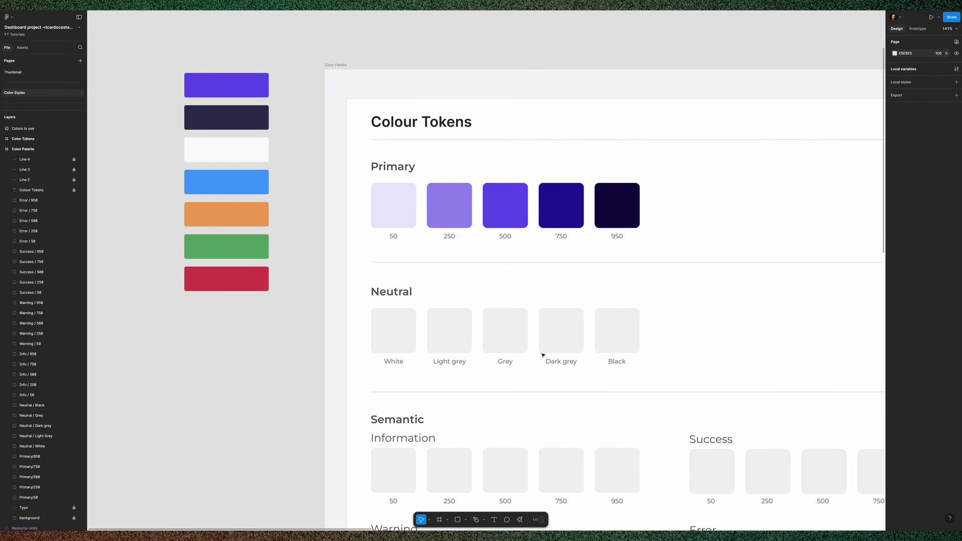
{"action": "left_click", "coordinate": [407, 339]}
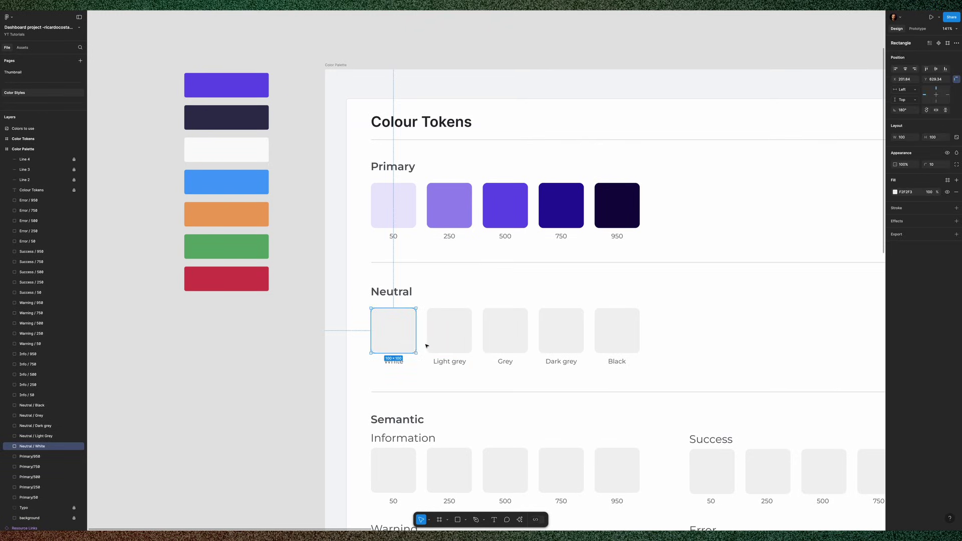
{"action": "left_click_drag", "start_coordinate": [402, 342], "coordinate": [250, 145]}
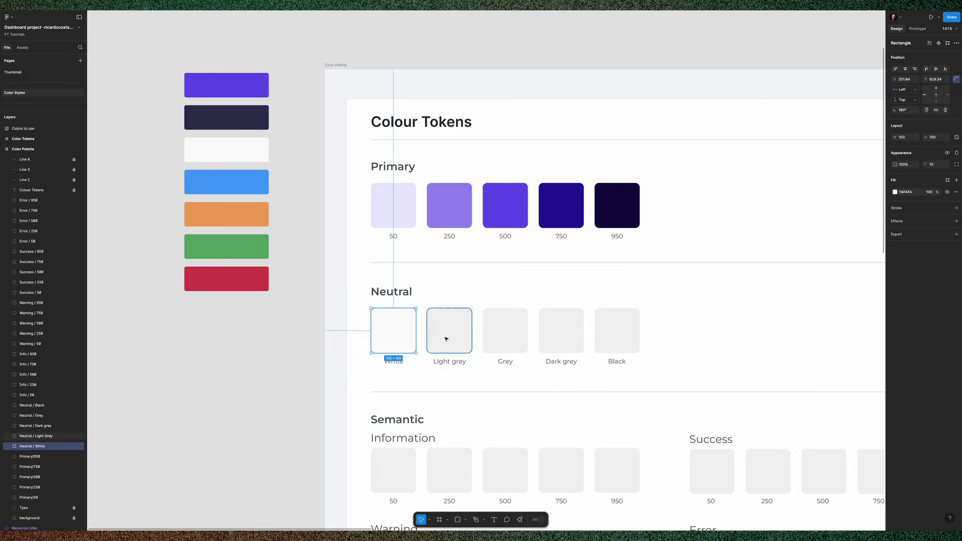
{"action": "left_click", "coordinate": [610, 339]}
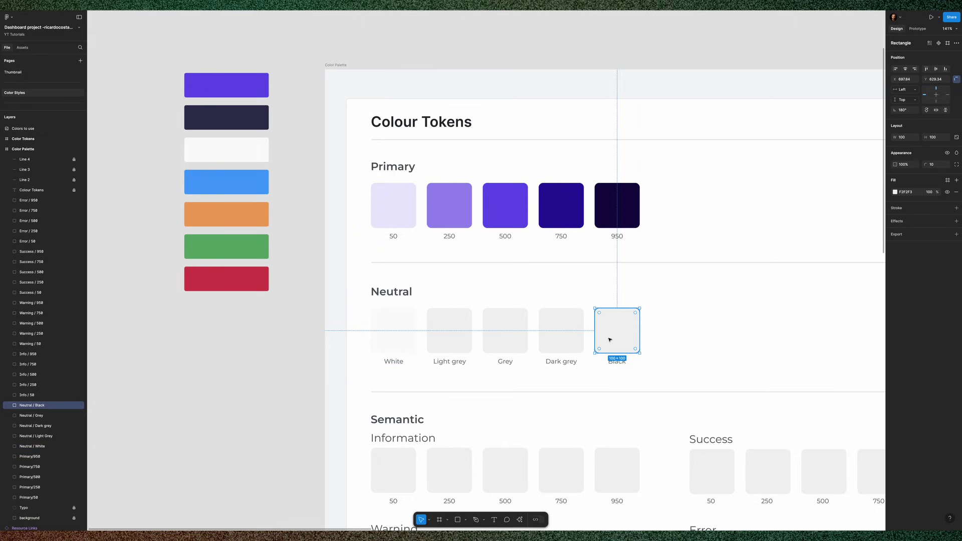
{"action": "left_click_drag", "start_coordinate": [610, 340], "coordinate": [252, 114]}
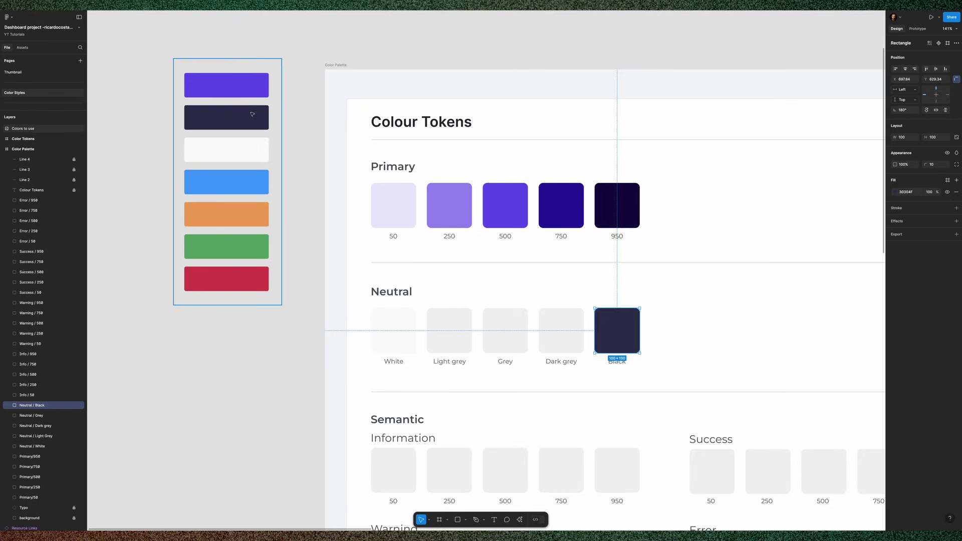
Step: Sample the navy into Dark grey and set its lightness to 35
{"action": "left_click", "coordinate": [565, 343]}
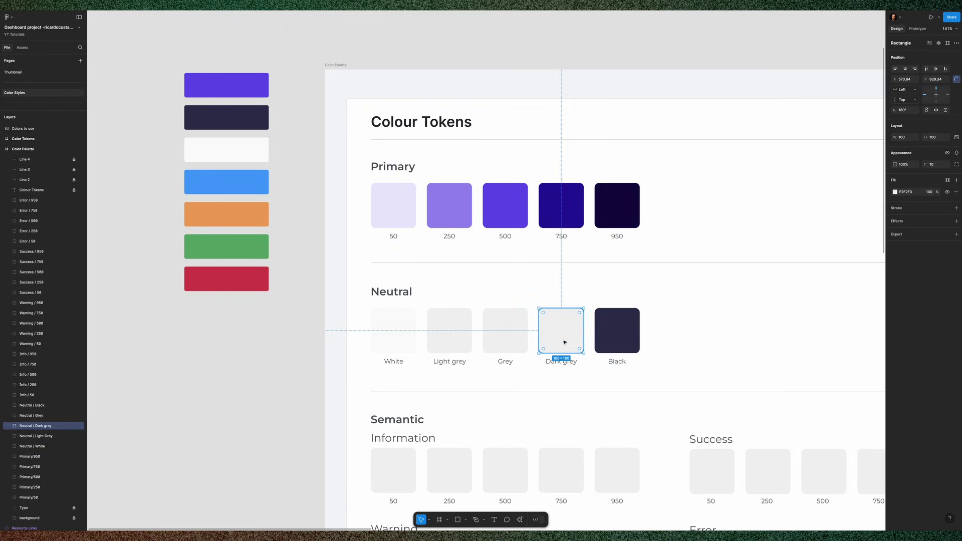
{"action": "key", "text": "i"}
{"action": "left_click", "coordinate": [619, 334]}
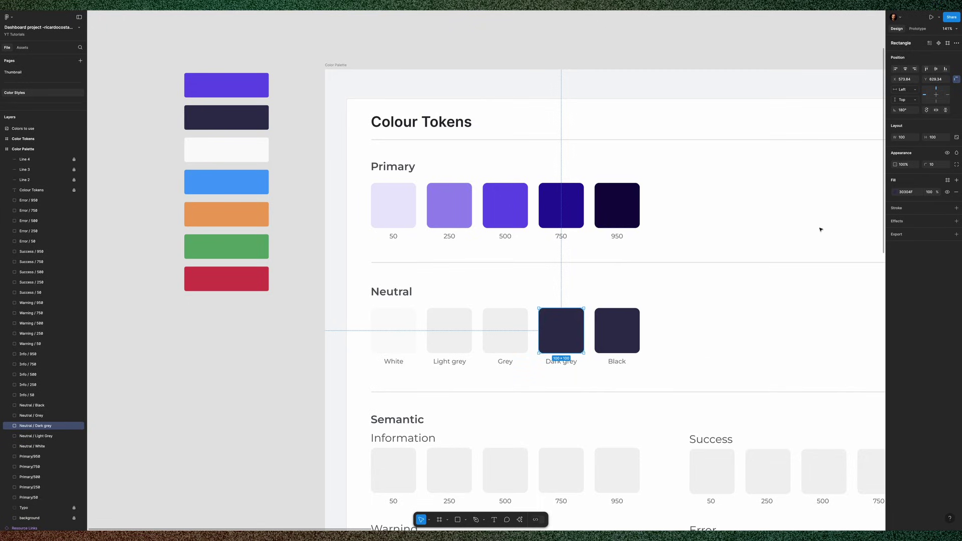
{"action": "left_click", "coordinate": [896, 192]}
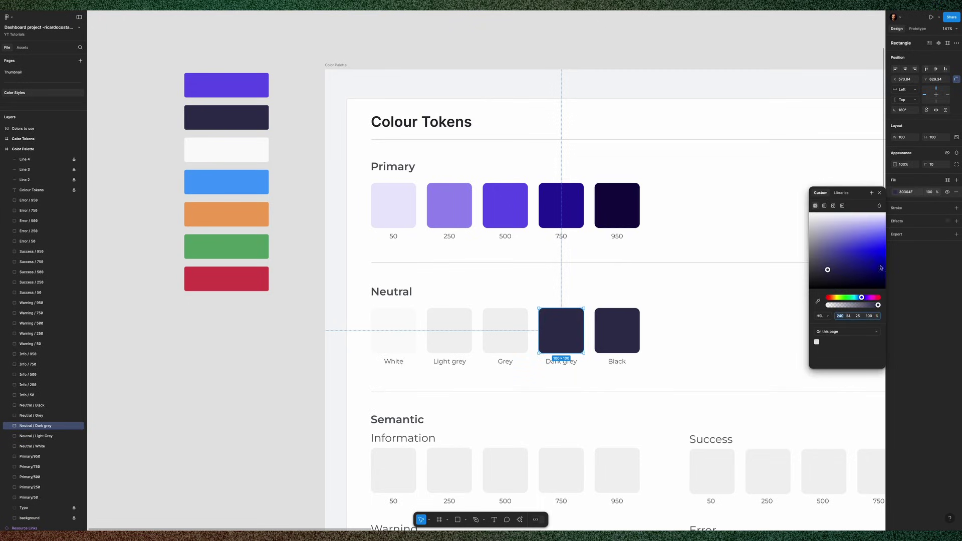
{"action": "left_click", "coordinate": [859, 317]}
{"action": "type", "text": "35"}
{"action": "key", "text": "Return"}
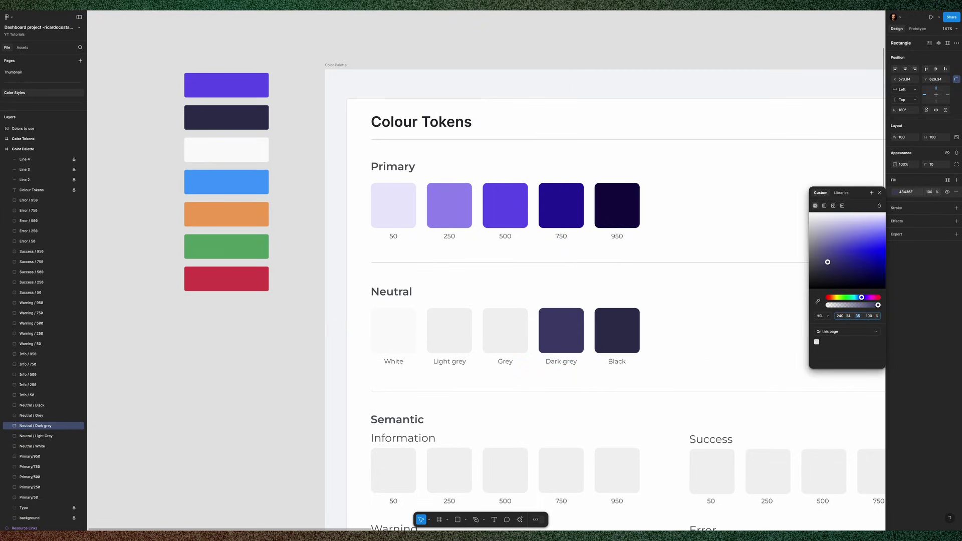
{"action": "key", "text": "shift+Up"}
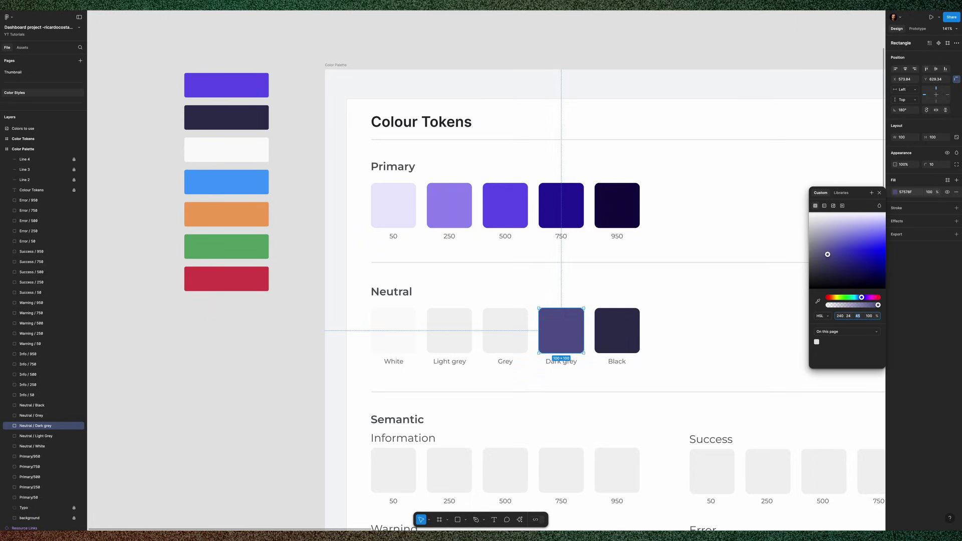
{"action": "key", "text": "Down"}
{"action": "key", "text": "Down"}
{"action": "key", "text": "Down"}
{"action": "key", "text": "Down"}
{"action": "key", "text": "Down"}
{"action": "key", "text": "Down"}
{"action": "key", "text": "Down"}
{"action": "key", "text": "Down"}
{"action": "key", "text": "Down"}
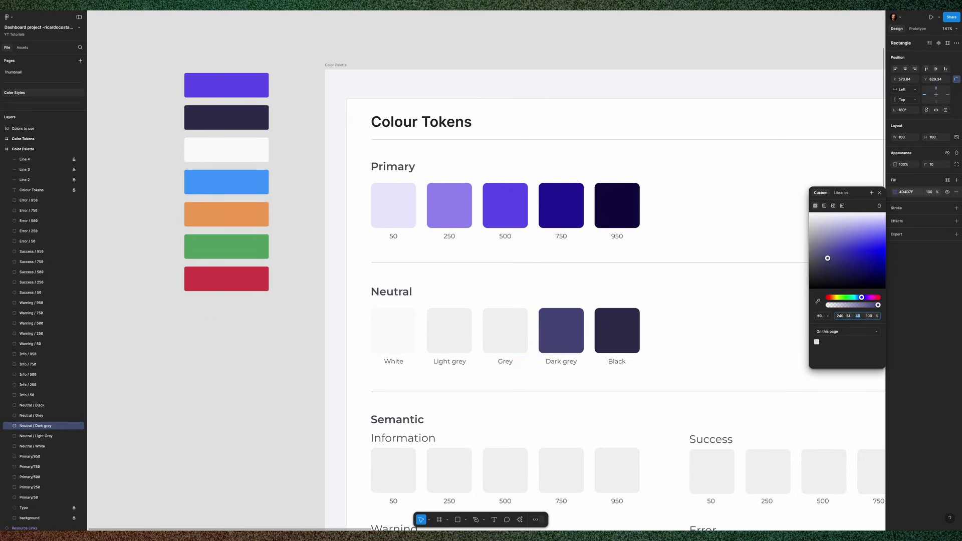
{"action": "key", "text": "Down"}
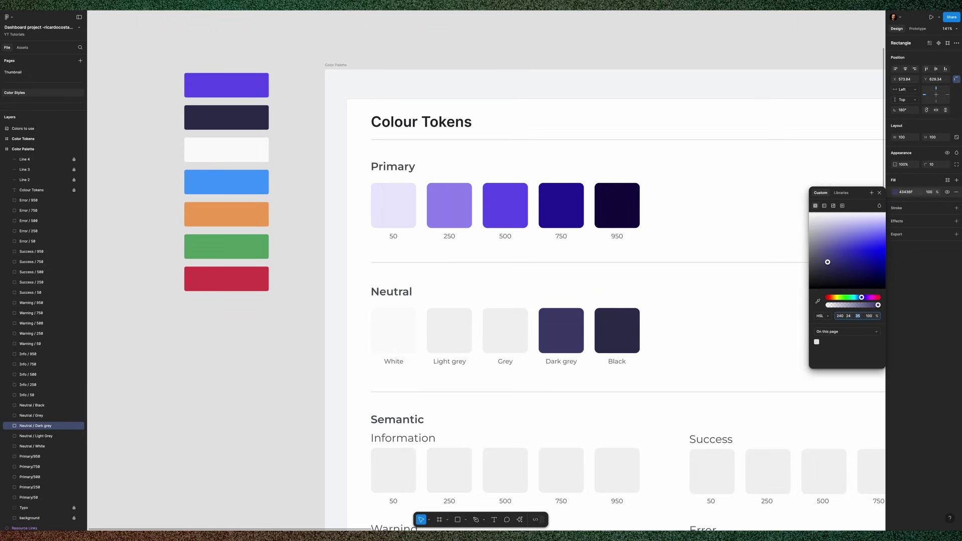
Step: Sample Dark grey's colour into the Grey swatch and lighten it to 55
{"action": "left_click", "coordinate": [509, 340]}
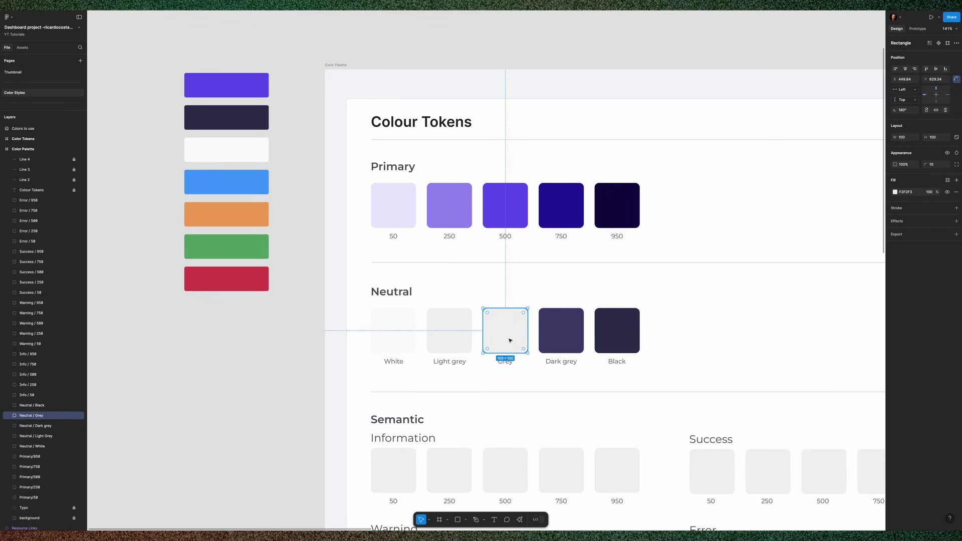
{"action": "key", "text": "i"}
{"action": "left_click", "coordinate": [557, 333]}
{"action": "left_click", "coordinate": [895, 192]}
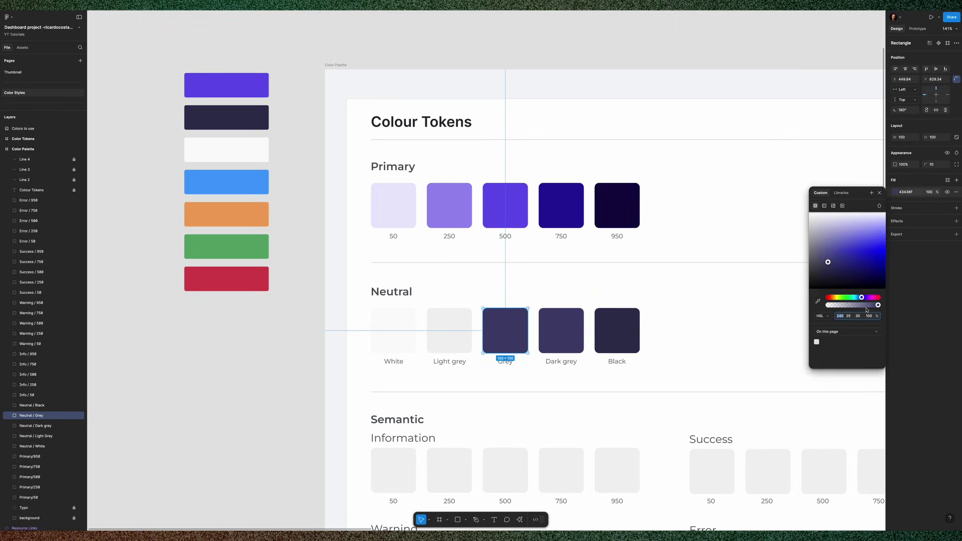
{"action": "key", "text": "shift+Up"}
{"action": "key", "text": "shift+Up"}
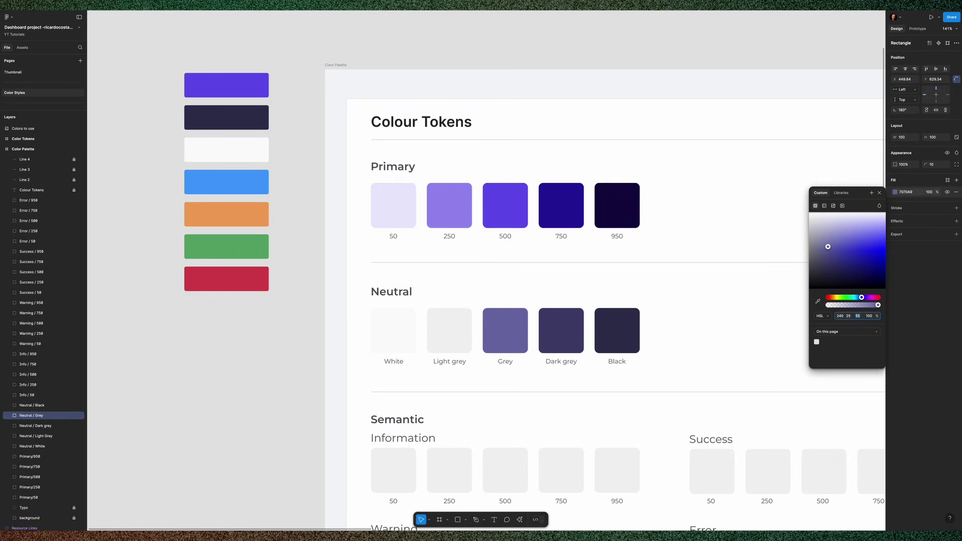
Step: Sample Grey's colour into Light grey and lighten it to 85
{"action": "left_click", "coordinate": [461, 341]}
{"action": "key", "text": "i"}
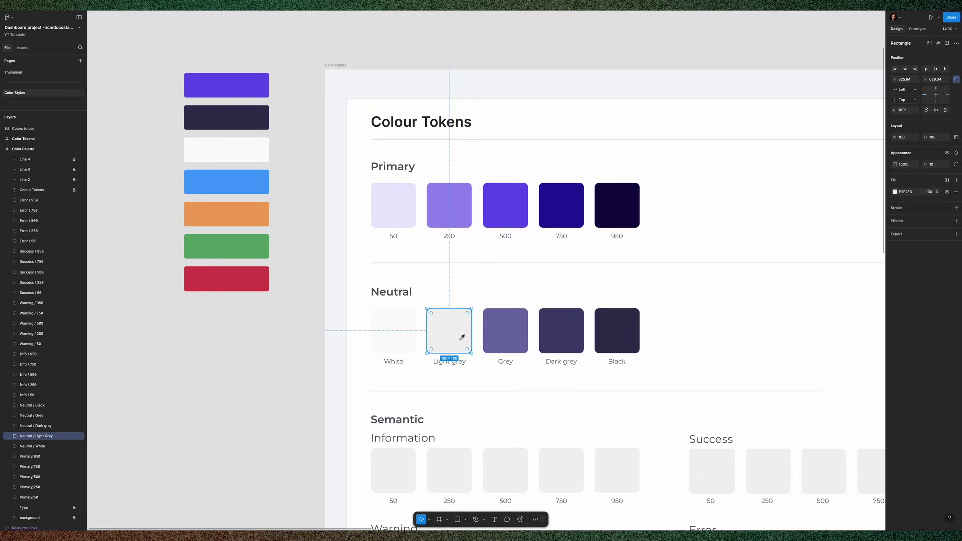
{"action": "left_click", "coordinate": [528, 334]}
{"action": "left_click", "coordinate": [895, 192]}
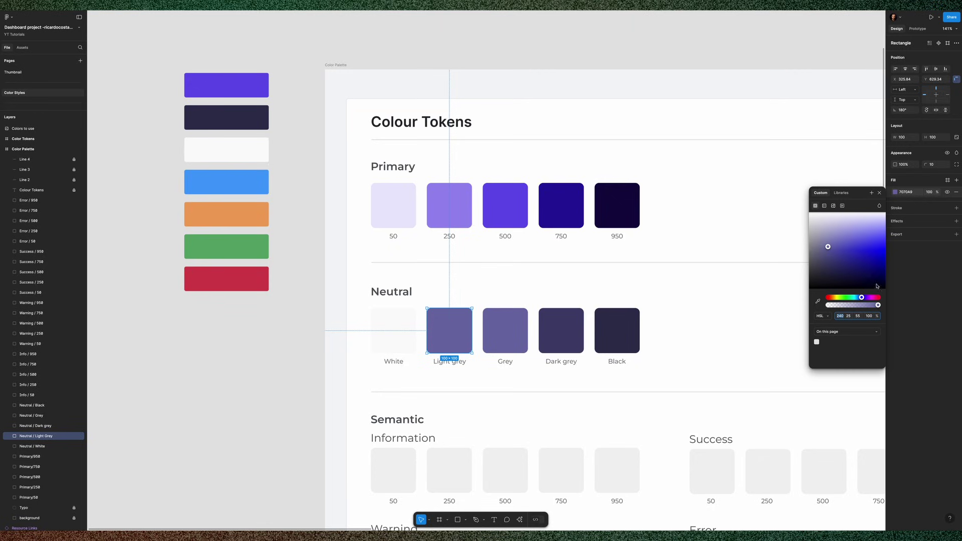
{"action": "left_click", "coordinate": [858, 317]}
{"action": "key", "text": "shift+Up"}
{"action": "key", "text": "shift+Up"}
{"action": "key", "text": "shift+Up"}
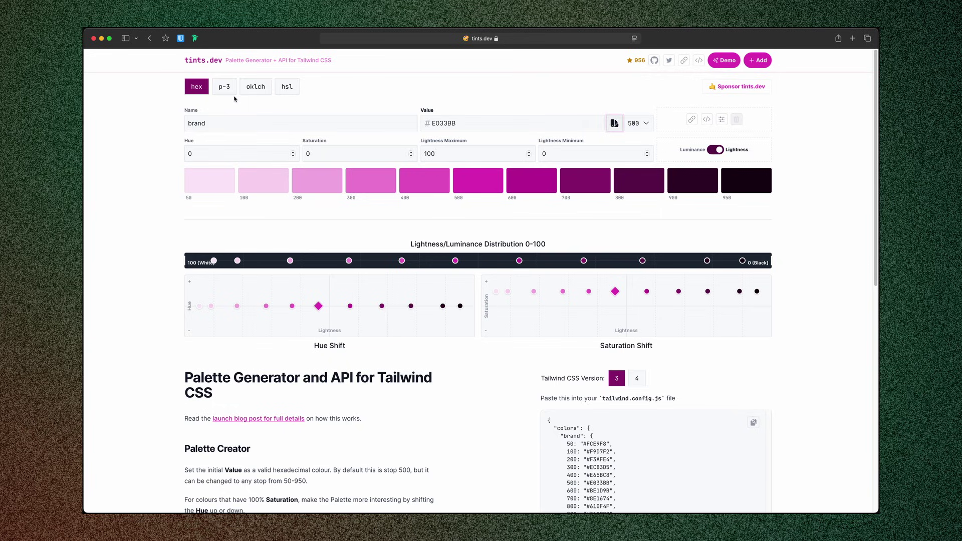
Step: Preview the tints.dev palette output as HSL, then keep it in hex
{"action": "left_click", "coordinate": [232, 93]}
{"action": "key", "text": "Right"}
{"action": "key", "text": "Right"}
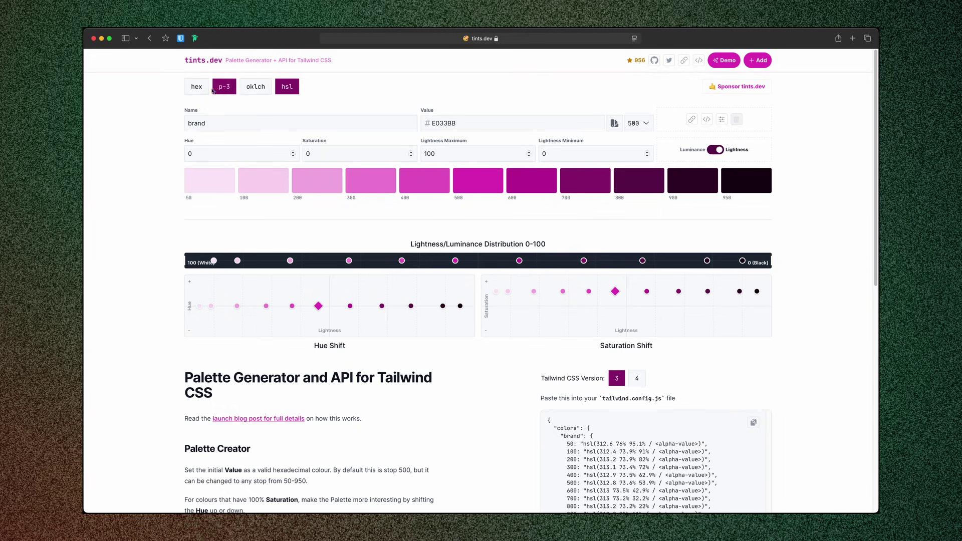
{"action": "left_click", "coordinate": [206, 90]}
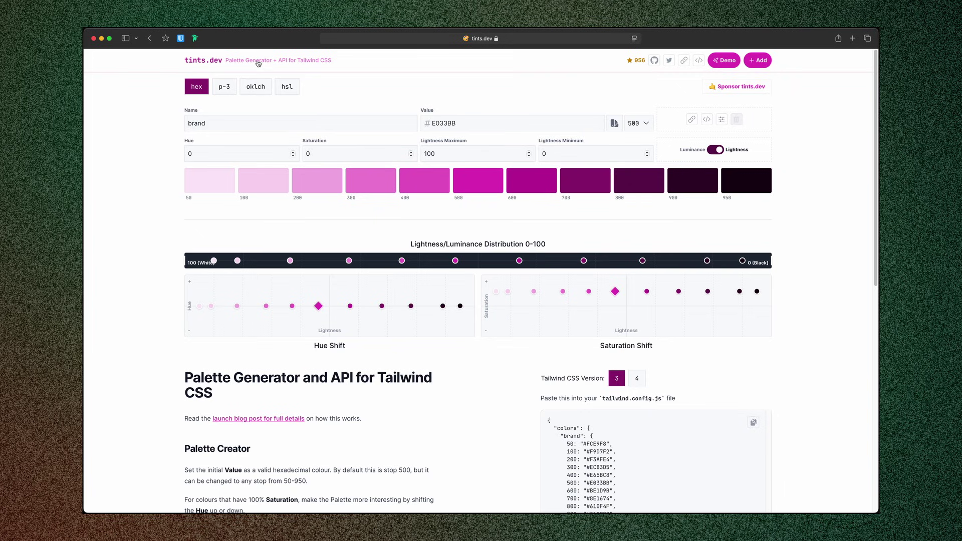
{"action": "scroll", "coordinate": [349, 304], "scroll_direction": "down", "scroll_amount": 3}
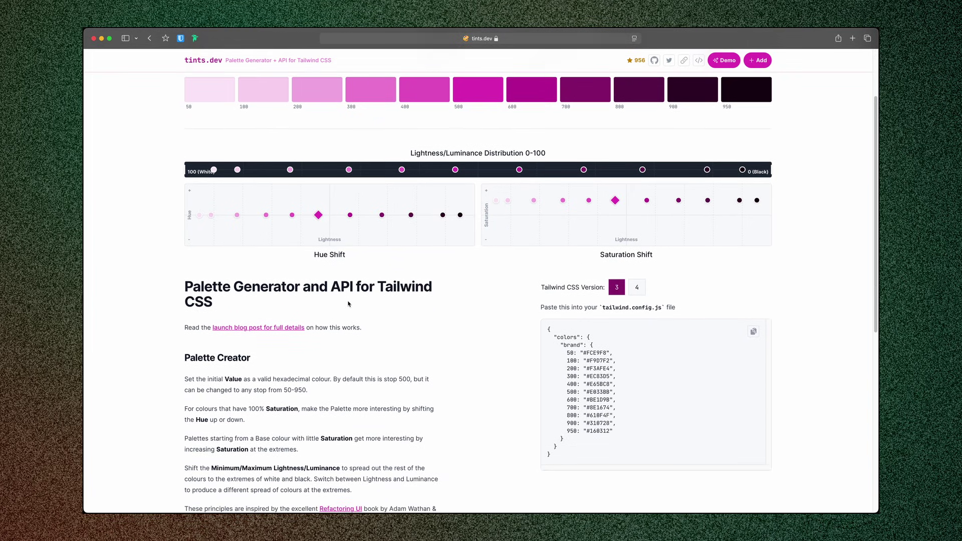
{"action": "scroll", "coordinate": [349, 304], "scroll_direction": "up", "scroll_amount": 4}
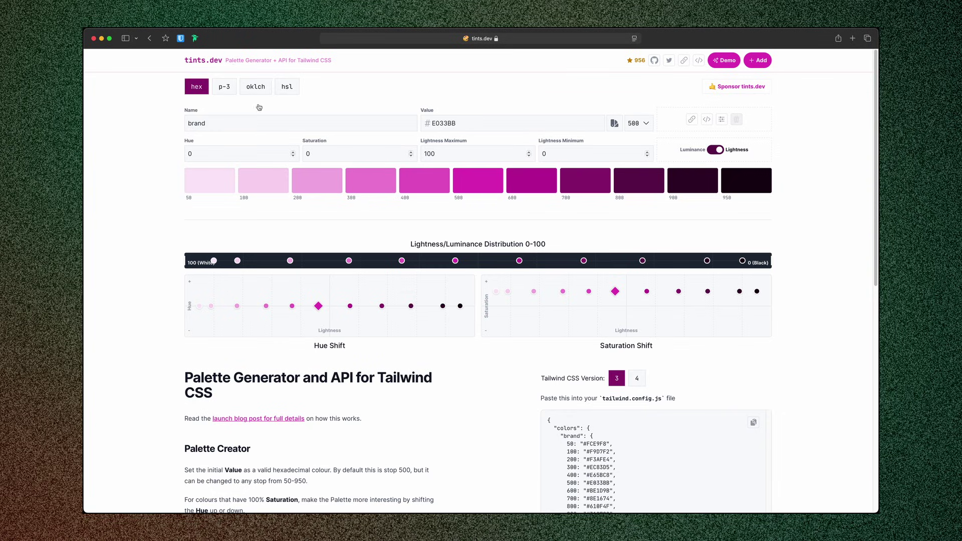
Step: Replace the base colour E033BB with 6651EA to generate the purple 50–950 scale
{"action": "left_click", "coordinate": [477, 124]}
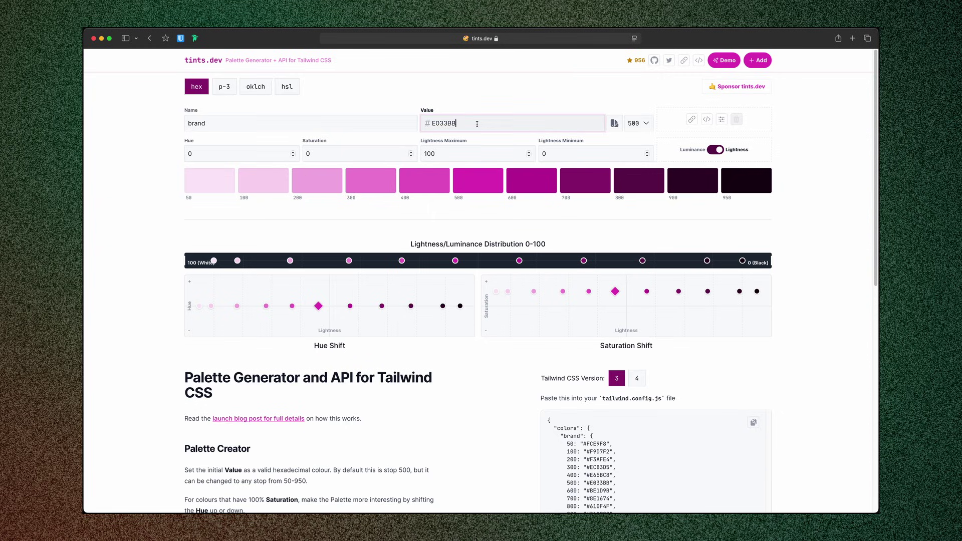
{"action": "left_click_drag", "start_coordinate": [489, 126], "coordinate": [395, 127]}
{"action": "type", "text": "6651EA"}
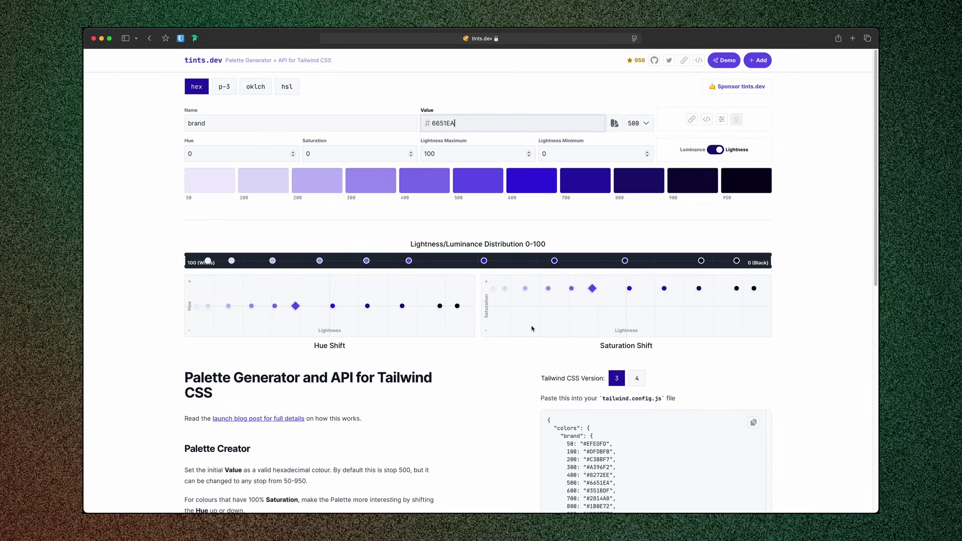
{"action": "left_click", "coordinate": [539, 338]}
{"action": "scroll", "coordinate": [562, 381], "scroll_direction": "down", "scroll_amount": 1}
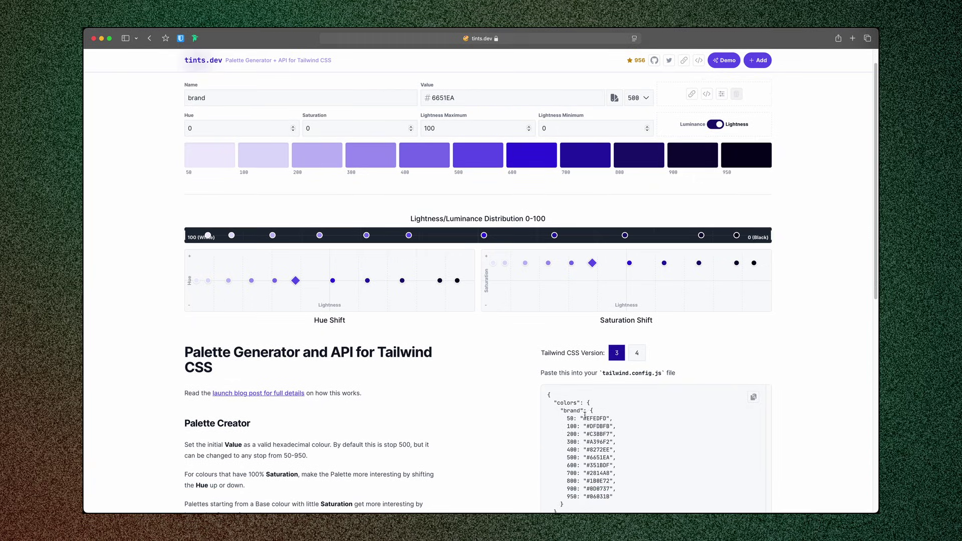
{"action": "left_click_drag", "start_coordinate": [583, 417], "coordinate": [608, 418]}
{"action": "left_click", "coordinate": [601, 426]}
{"action": "scroll", "coordinate": [599, 442], "scroll_direction": "up", "scroll_amount": 1}
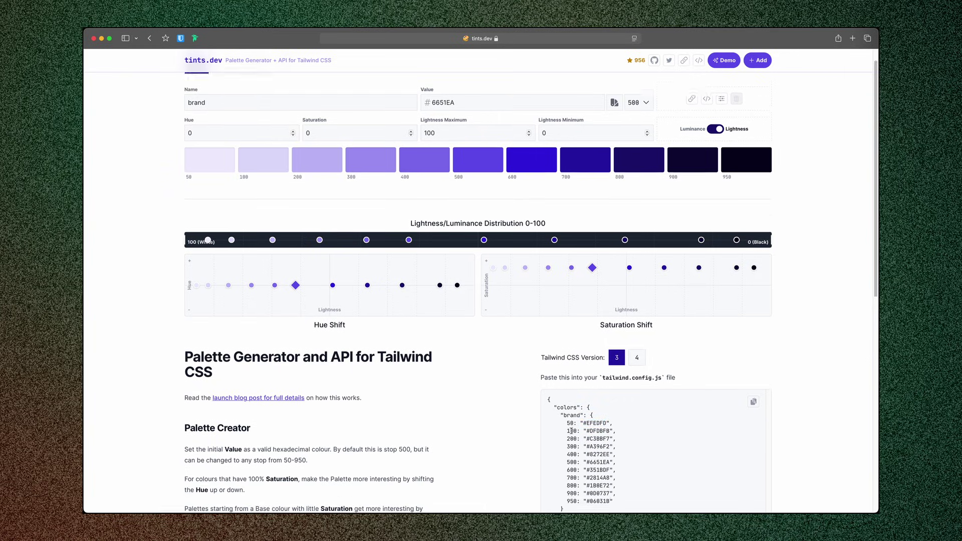
Step: Take a region screenshot of the generated palette swatches
{"action": "key", "text": "super+shift+4"}
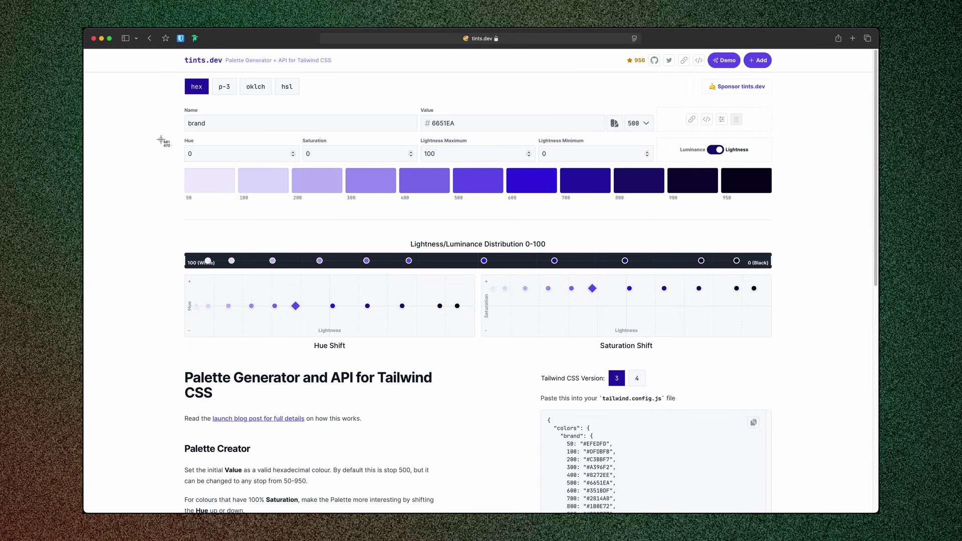
{"action": "left_click_drag", "start_coordinate": [154, 114], "coordinate": [814, 253]}
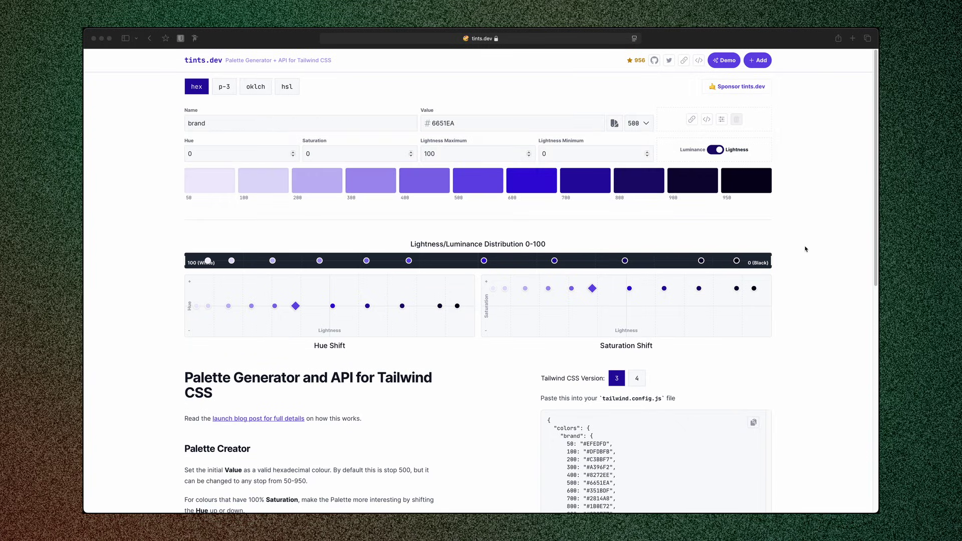
{"action": "key", "text": "super+Tab"}
{"action": "key", "text": "super+Tab"}
{"action": "key", "text": "super+Tab"}
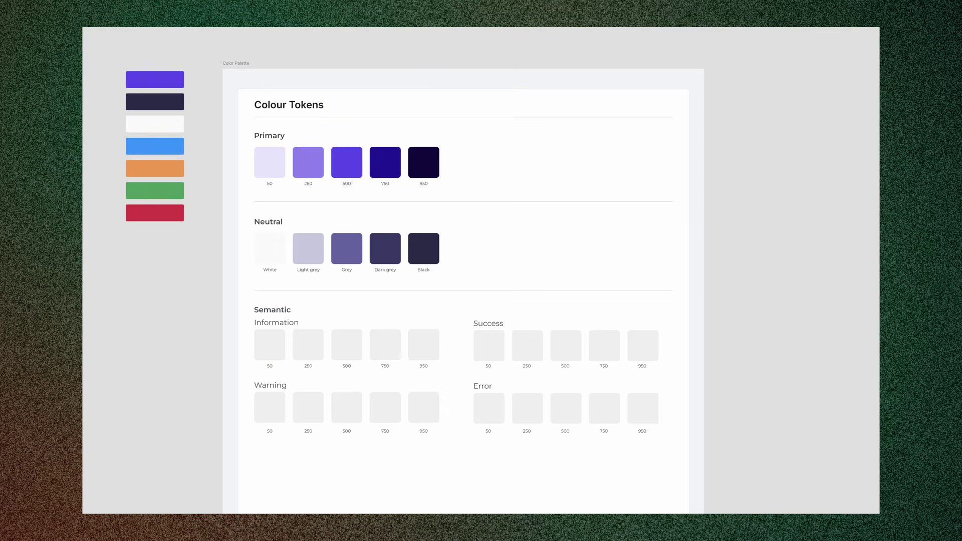
Step: Paste the palette screenshot beside the board and fill Information 500 with the blue
{"action": "key", "text": "super+v"}
{"action": "left_click_drag", "start_coordinate": [736, 246], "coordinate": [719, 323]}
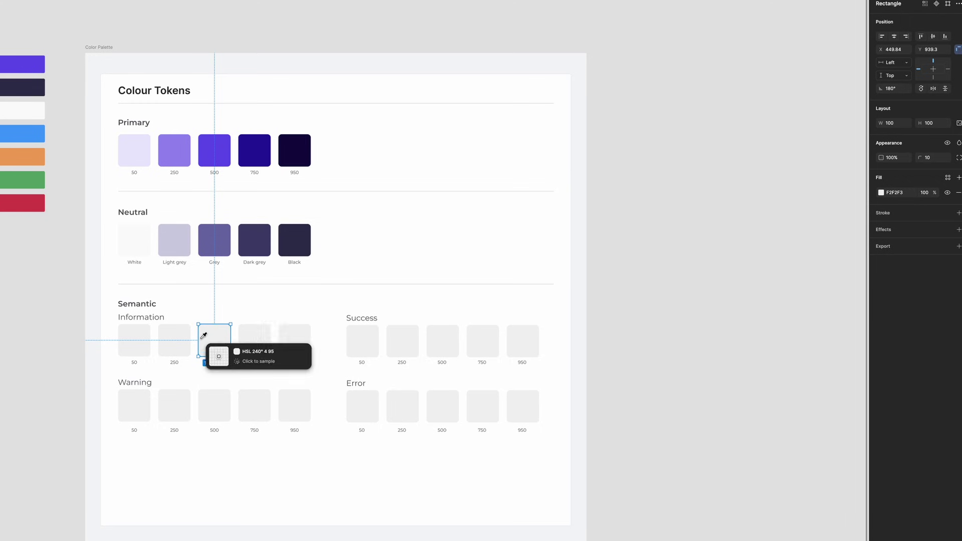
{"action": "left_click", "coordinate": [7, 133]}
Step: Fill Information 250 and 50 with the sampled blue at lightness 82 and 92
{"action": "left_click", "coordinate": [180, 348]}
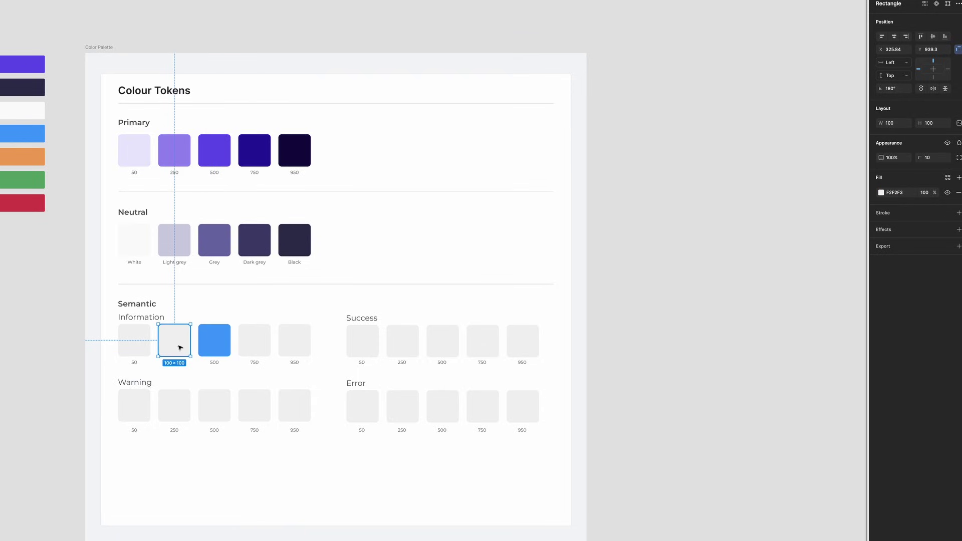
{"action": "key", "text": "i"}
{"action": "left_click", "coordinate": [221, 340]}
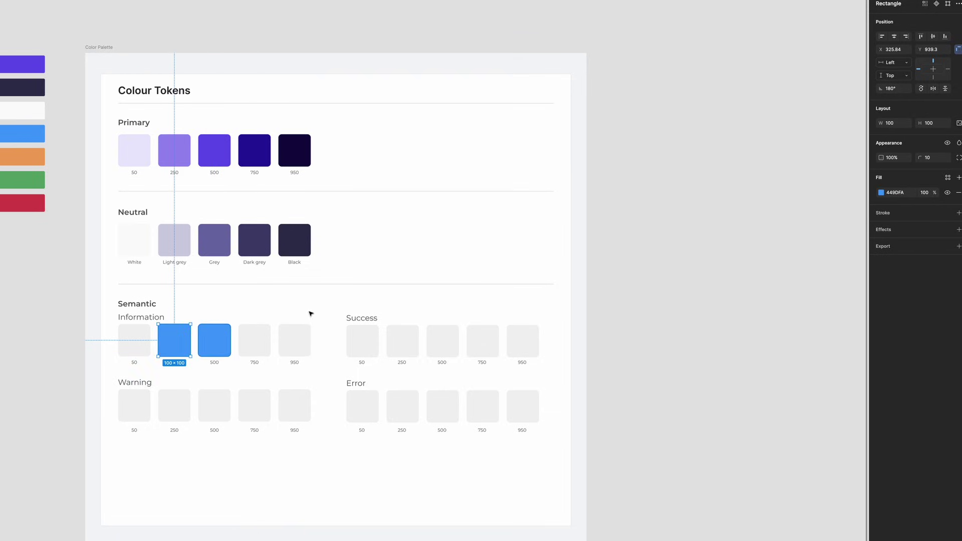
{"action": "left_click", "coordinate": [882, 193]}
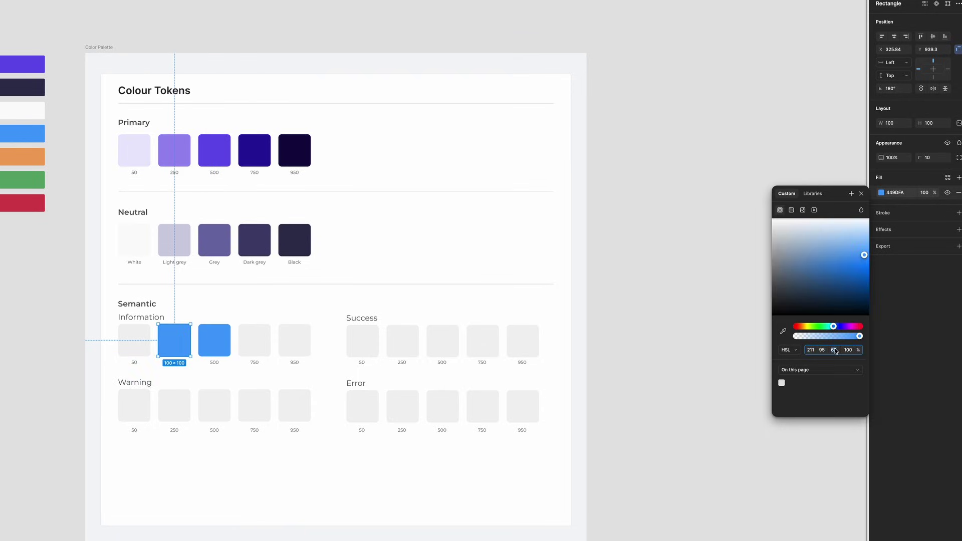
{"action": "left_click", "coordinate": [835, 350]}
{"action": "key", "text": "shift+Up"}
{"action": "key", "text": "shift+Up"}
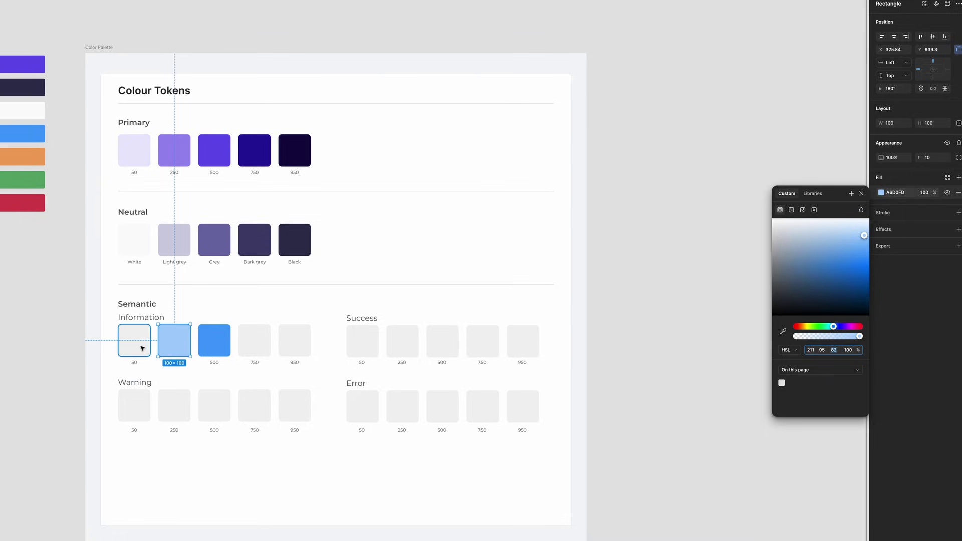
{"action": "left_click", "coordinate": [142, 348]}
{"action": "key", "text": "i"}
{"action": "left_click", "coordinate": [165, 333]}
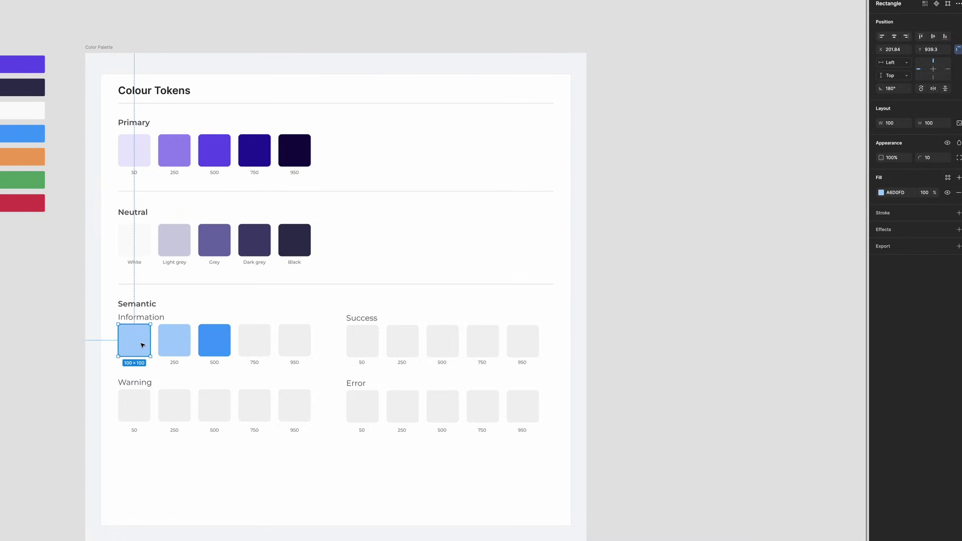
{"action": "left_click", "coordinate": [882, 193]}
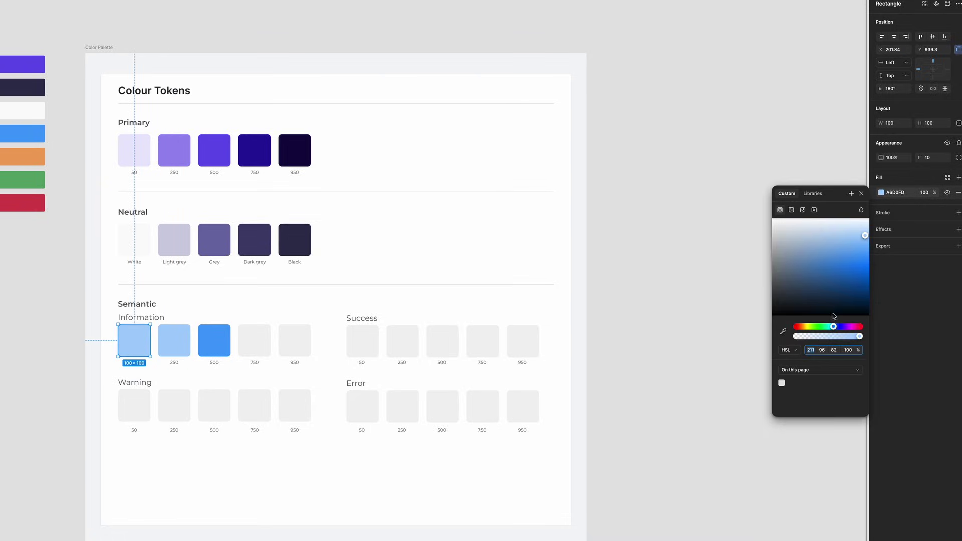
{"action": "left_click", "coordinate": [835, 349]}
{"action": "type", "text": "92"}
Step: Make Information 750 and 950 darker blues at lightness 42 and 20
{"action": "left_click", "coordinate": [255, 340]}
{"action": "key", "text": "i"}
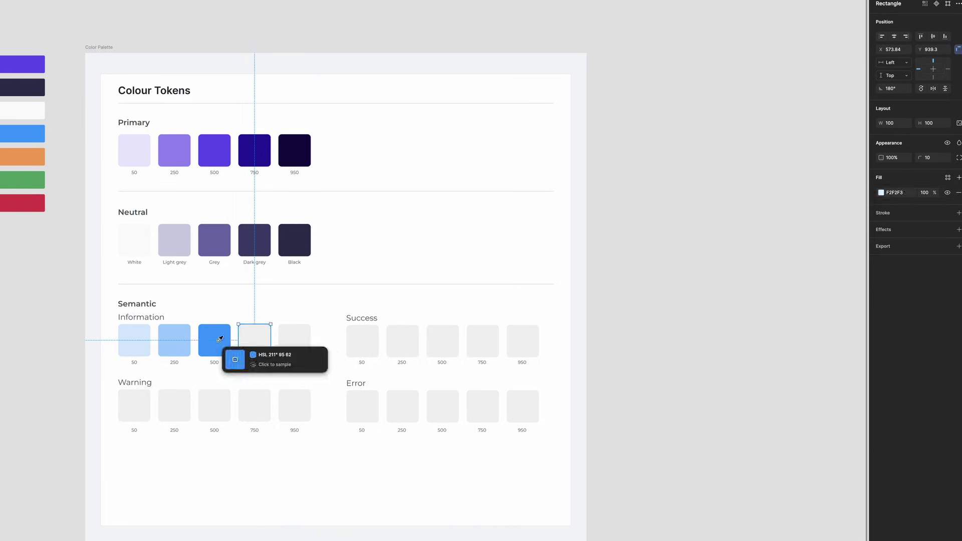
{"action": "left_click", "coordinate": [217, 340]}
{"action": "left_click", "coordinate": [881, 193]}
{"action": "type", "text": "42"}
{"action": "left_click", "coordinate": [295, 341]}
{"action": "key", "text": "i"}
{"action": "left_click", "coordinate": [259, 339]}
{"action": "left_click", "coordinate": [881, 192]}
{"action": "type", "text": "20"}
{"action": "left_click", "coordinate": [442, 341]}
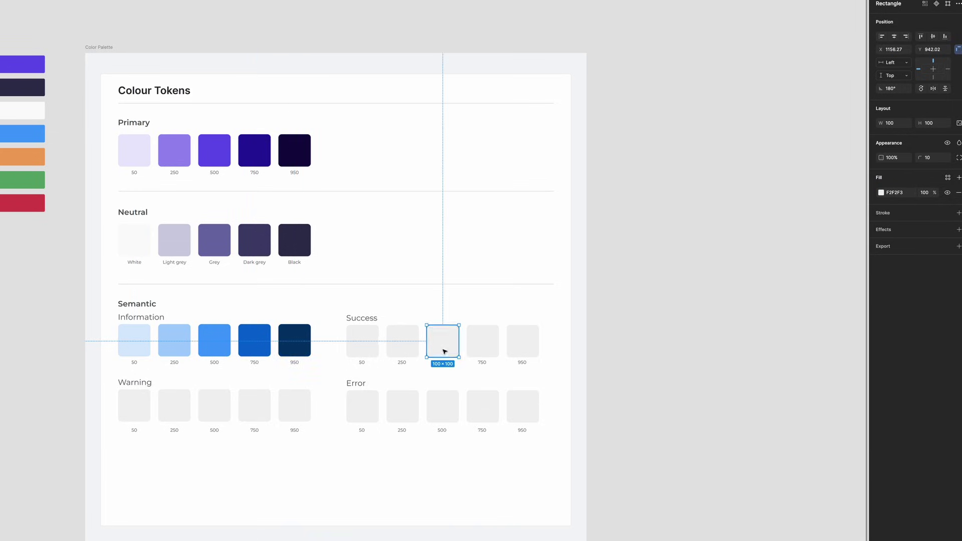
Step: Fill Success 500 with the reference green, then lighter shades for Success 250 (71) and 50
{"action": "key", "text": "i"}
{"action": "left_click", "coordinate": [23, 179]}
{"action": "left_click", "coordinate": [402, 341]}
{"action": "scroll", "coordinate": [654, 326], "scroll_direction": "up", "scroll_amount": 2}
{"action": "key", "text": "i"}
{"action": "left_click", "coordinate": [399, 345]}
{"action": "left_click", "coordinate": [881, 193]}
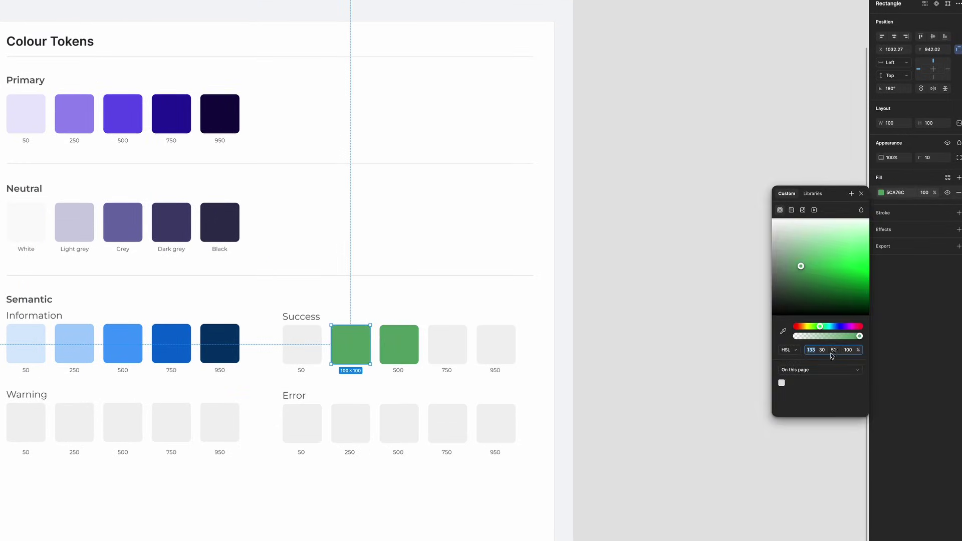
{"action": "type", "text": "71"}
{"action": "left_click", "coordinate": [316, 344]}
{"action": "key", "text": "i"}
{"action": "left_click", "coordinate": [350, 345]}
{"action": "left_click", "coordinate": [881, 193]}
{"action": "left_click", "coordinate": [447, 345]}
Step: Fill Success 750 and 950 with darkened shades of the Success green
{"action": "key", "text": "i"}
{"action": "left_click", "coordinate": [399, 345]}
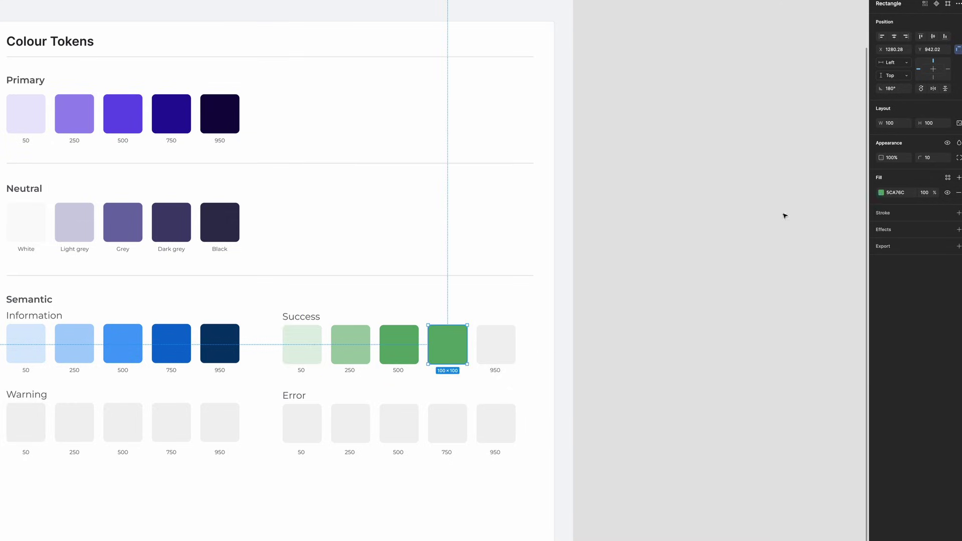
{"action": "left_click", "coordinate": [882, 193]}
{"action": "left_click", "coordinate": [802, 276]}
{"action": "left_click", "coordinate": [496, 345]}
{"action": "key", "text": "i"}
{"action": "left_click", "coordinate": [447, 345]}
{"action": "left_click", "coordinate": [881, 192]}
Step: Fill Warning 500 with the reference orange and lighter shades for Warning 250 and 50
{"action": "left_click", "coordinate": [802, 305]}
{"action": "left_click", "coordinate": [123, 423]}
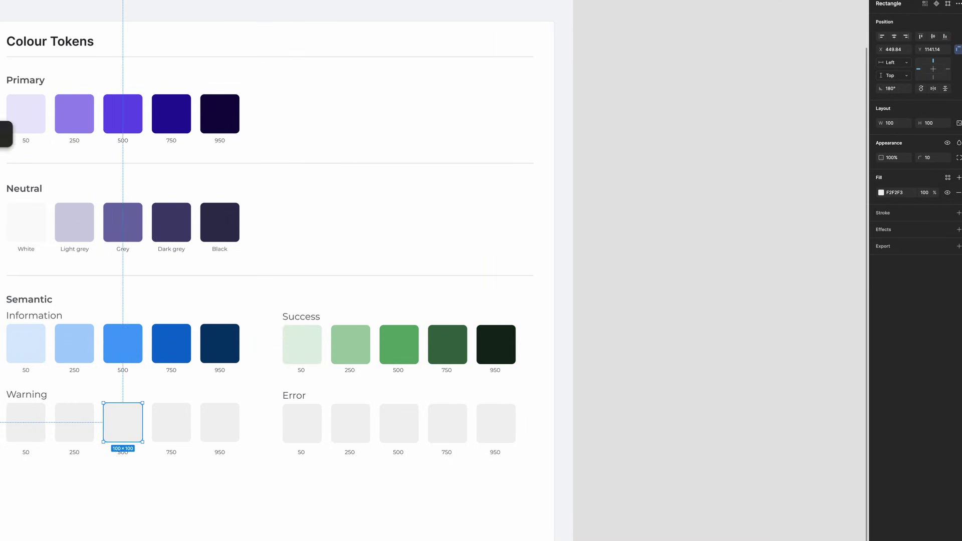
{"action": "left_click", "coordinate": [74, 423]}
{"action": "left_click", "coordinate": [881, 193]}
{"action": "left_click", "coordinate": [25, 422]}
{"action": "key", "text": "i"}
{"action": "left_click", "coordinate": [74, 422]}
{"action": "left_click", "coordinate": [882, 192]}
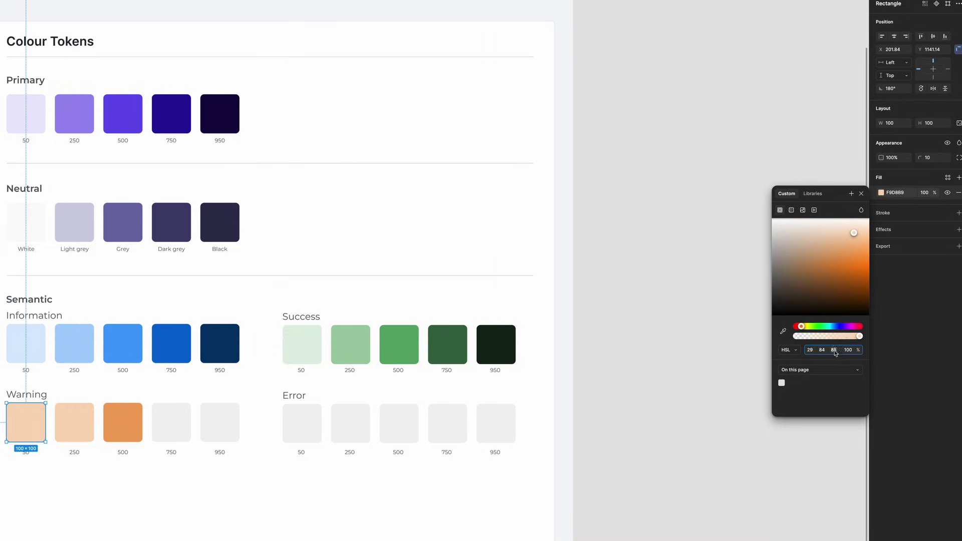
{"action": "left_click", "coordinate": [171, 423]}
Step: Fill Warning 750 and 950 with darker shades of the Warning orange
{"action": "key", "text": "i"}
{"action": "left_click", "coordinate": [123, 423]}
{"action": "left_click", "coordinate": [881, 193]}
{"action": "scroll", "coordinate": [835, 351], "scroll_direction": "down", "scroll_amount": 5}
{"action": "left_click", "coordinate": [219, 422]}
{"action": "key", "text": "i"}
{"action": "left_click", "coordinate": [171, 422]}
{"action": "left_click", "coordinate": [881, 193]}
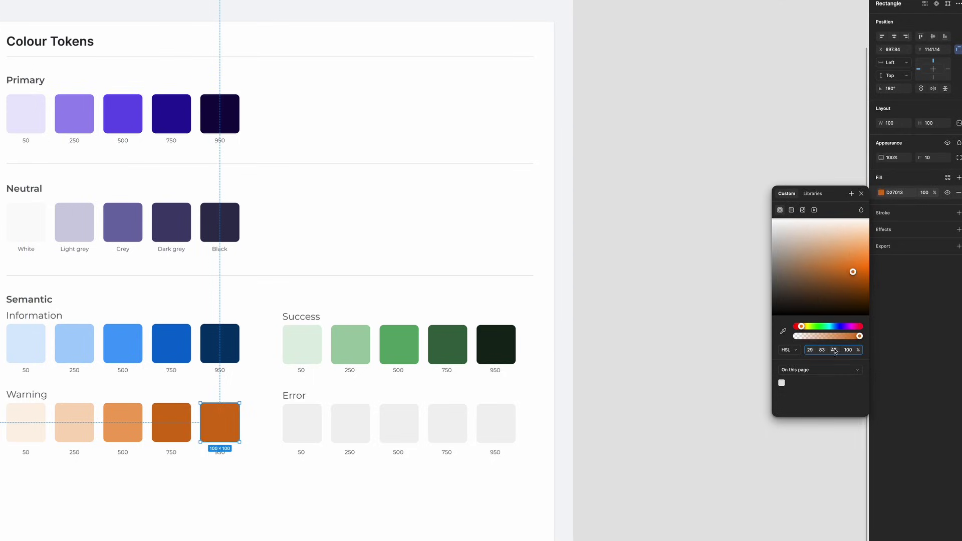
{"action": "scroll", "coordinate": [834, 351], "scroll_direction": "down", "scroll_amount": 5}
Step: Fill Error 250 and 50 with the sampled red at lightness 70 and 95
{"action": "left_click", "coordinate": [350, 424]}
{"action": "key", "text": "i"}
{"action": "left_click", "coordinate": [393, 418]}
{"action": "left_click", "coordinate": [881, 193]}
{"action": "type", "text": "70"}
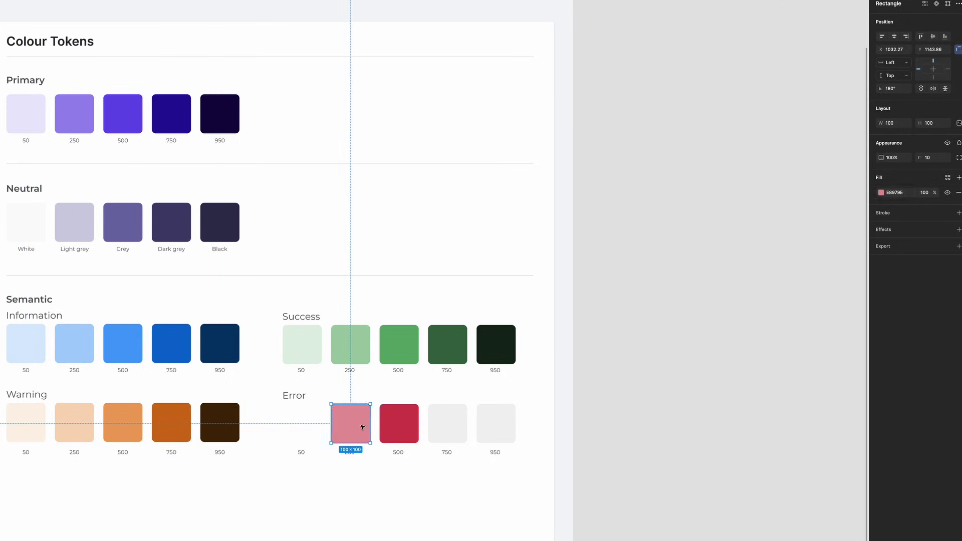
{"action": "left_click", "coordinate": [301, 424]}
{"action": "key", "text": "i"}
{"action": "left_click", "coordinate": [350, 423]}
{"action": "left_click", "coordinate": [881, 192]}
{"action": "type", "text": "95"}
Step: Fill Error 750 and 950 with darker reds, Error 750 at lightness 30
{"action": "left_click", "coordinate": [438, 423]}
{"action": "key", "text": "i"}
{"action": "left_click", "coordinate": [399, 423]}
{"action": "left_click", "coordinate": [881, 192]}
{"action": "type", "text": "30"}
{"action": "left_click", "coordinate": [496, 423]}
{"action": "key", "text": "i"}
{"action": "left_click", "coordinate": [448, 424]}
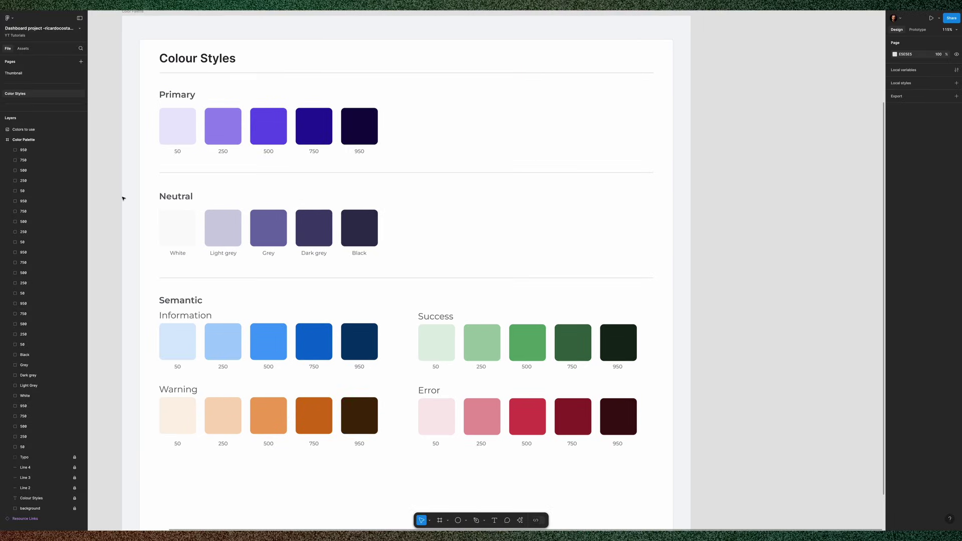
{"action": "scroll", "coordinate": [123, 198], "scroll_direction": "up", "scroll_amount": 1}
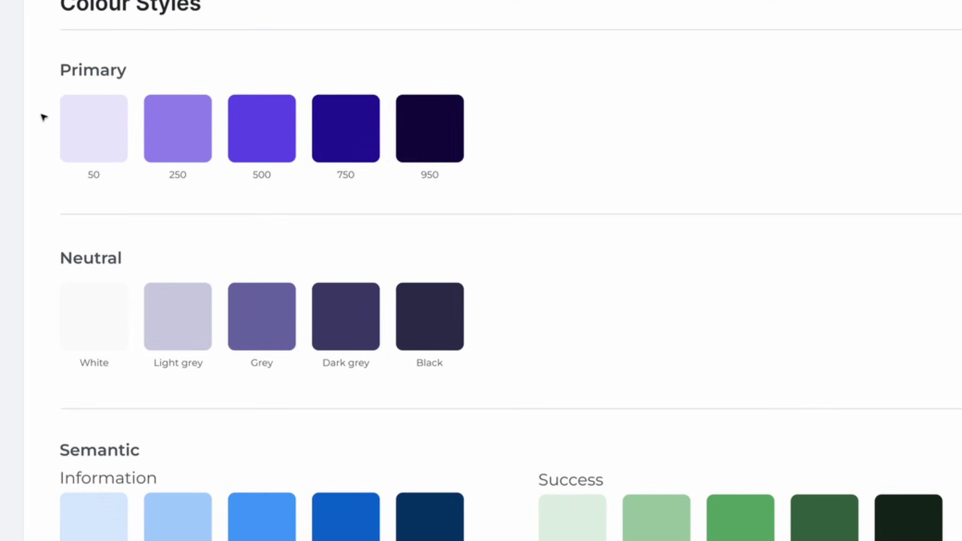
Step: Batch-rename the five Primary swatches to 'Primary / ' followed by each current name
{"action": "left_click_drag", "start_coordinate": [39, 104], "coordinate": [519, 151]}
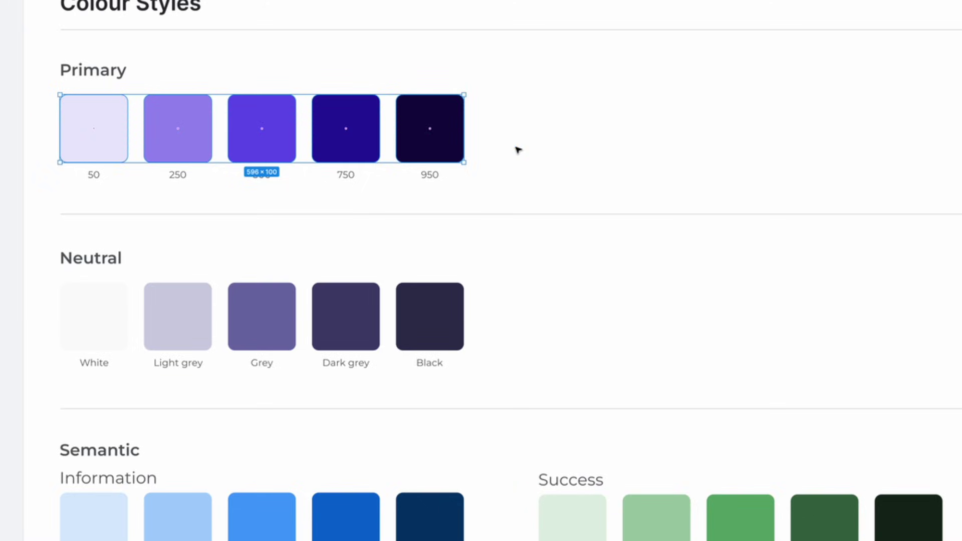
{"action": "key", "text": "ctrl+r"}
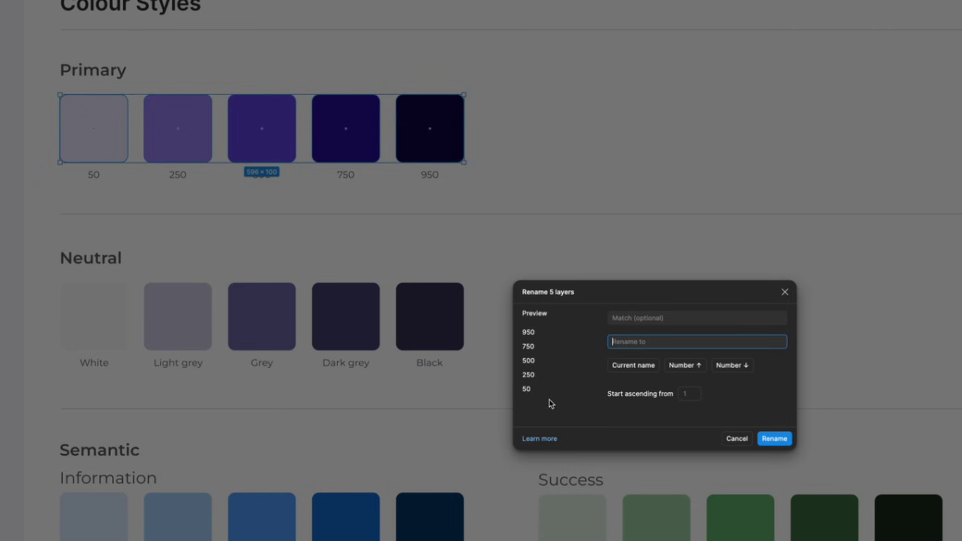
{"action": "type", "text": "Pri"}
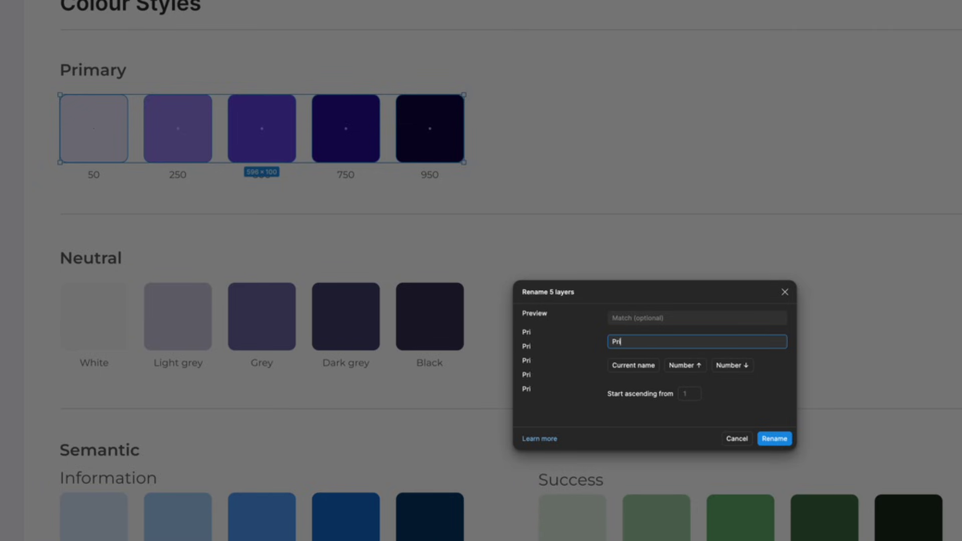
{"action": "type", "text": "mary /"}
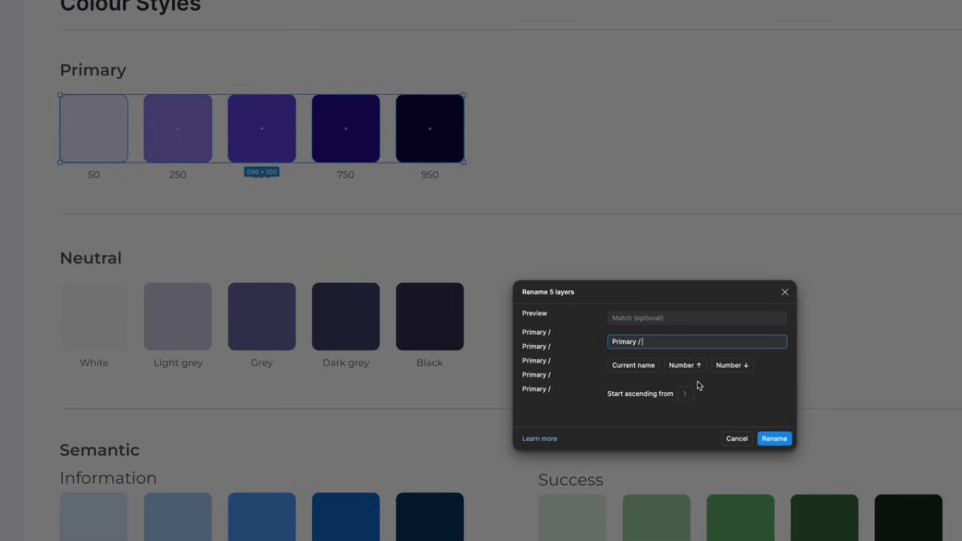
{"action": "left_click", "coordinate": [636, 371]}
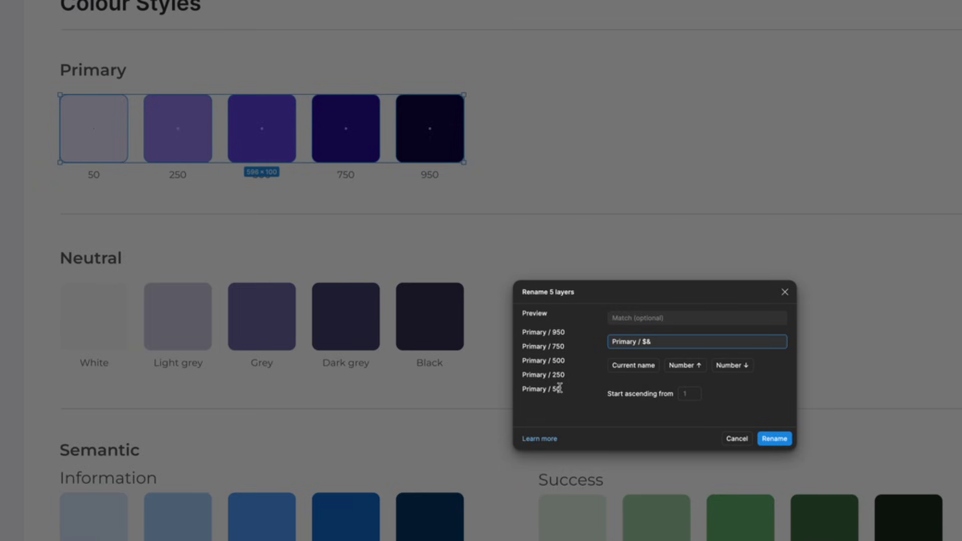
{"action": "left_click", "coordinate": [770, 441]}
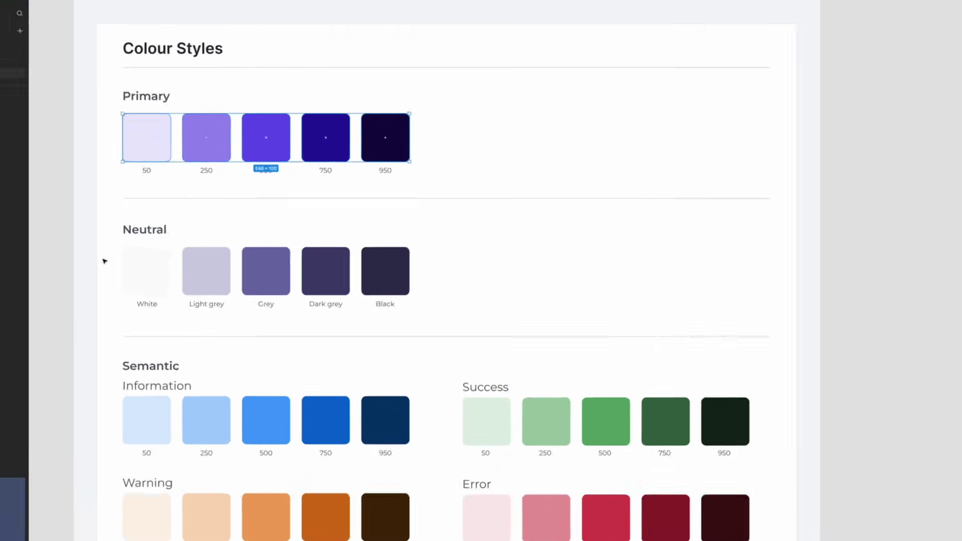
Step: Batch-rename the Neutral and Information swatches with 'Neutral /' and 'Information /' prefixes
{"action": "left_click_drag", "start_coordinate": [33, 301], "coordinate": [512, 333]}
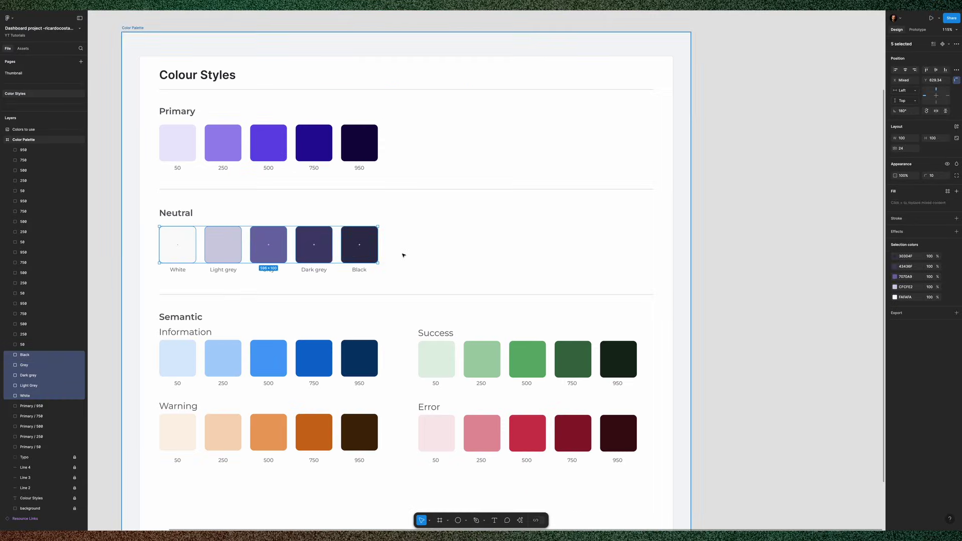
{"action": "key", "text": "ctrl+r"}
{"action": "type", "text": "Neutral"}
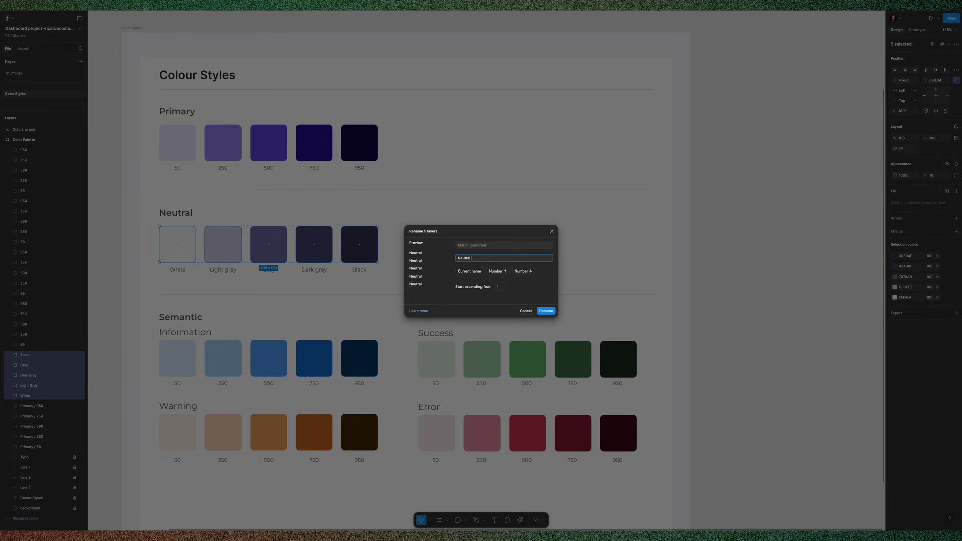
{"action": "type", "text": " / $&"}
{"action": "left_click", "coordinate": [545, 311]}
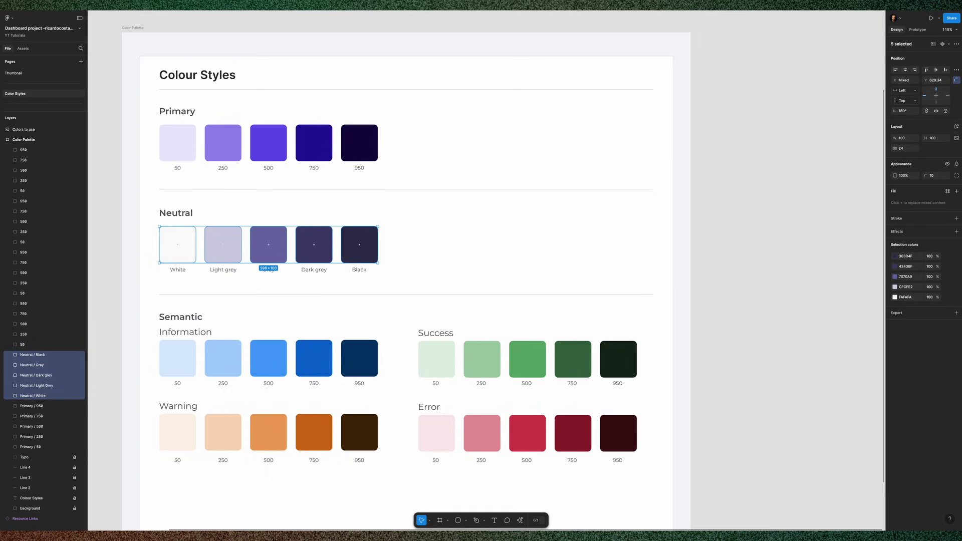
{"action": "left_click_drag", "start_coordinate": [136, 365], "coordinate": [389, 370]}
{"action": "key", "text": "ctrl+r"}
{"action": "type", "text": "Informat"}
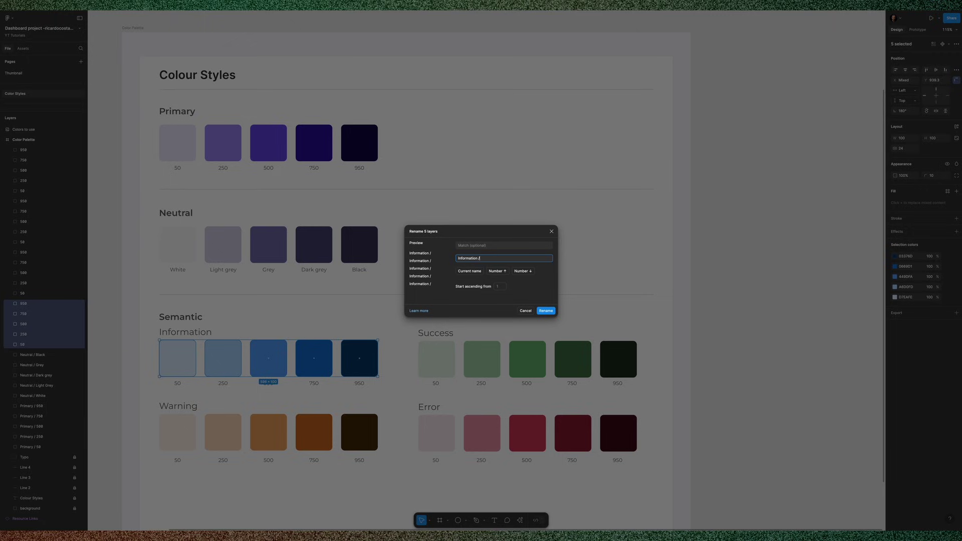
{"action": "type", "text": "ion /"}
{"action": "left_click", "coordinate": [546, 311]}
Step: Batch-rename the Success and Warning swatches, prefixing each layer's current name
{"action": "left_click_drag", "start_coordinate": [409, 348], "coordinate": [652, 370]}
{"action": "key", "text": "ctrl+r"}
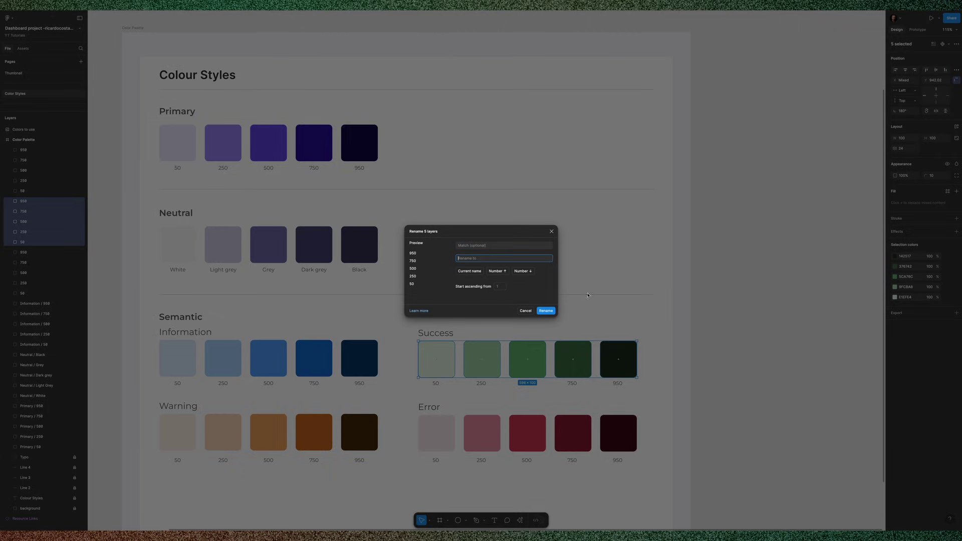
{"action": "type", "text": "Success /"}
{"action": "left_click", "coordinate": [470, 271]}
{"action": "left_click", "coordinate": [546, 311]}
{"action": "left_click_drag", "start_coordinate": [148, 412], "coordinate": [393, 451]}
{"action": "key", "text": "ctrl+r"}
{"action": "type", "text": "Warni"}
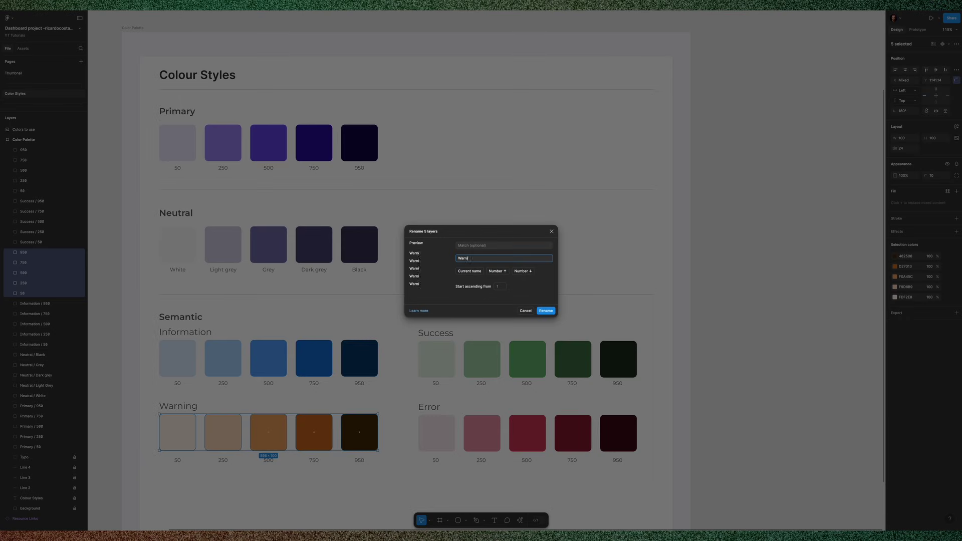
{"action": "left_click", "coordinate": [473, 275]}
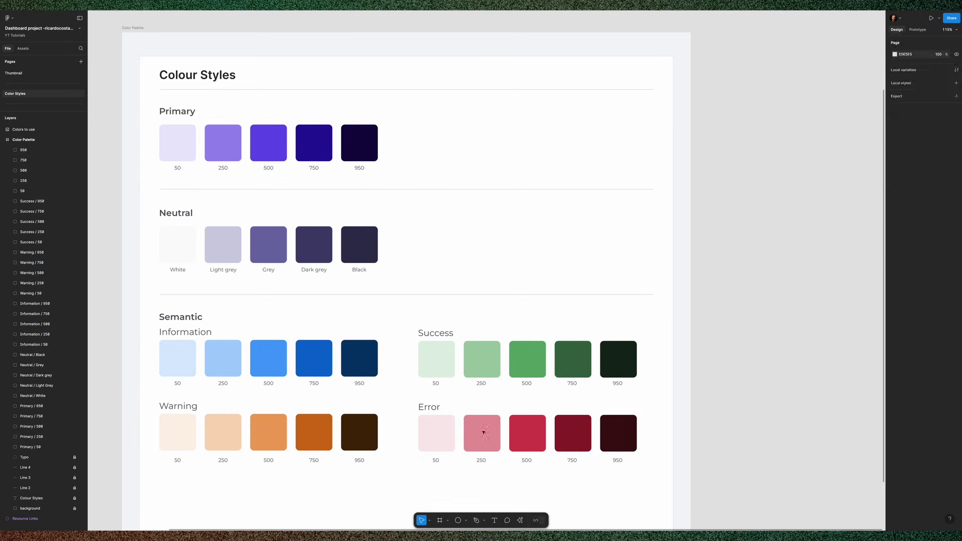
Step: Rename the five Error swatches to 'Error /' plus their current names, then deselect
{"action": "left_click_drag", "start_coordinate": [484, 432], "coordinate": [659, 438]}
{"action": "key", "text": "ctrl+r"}
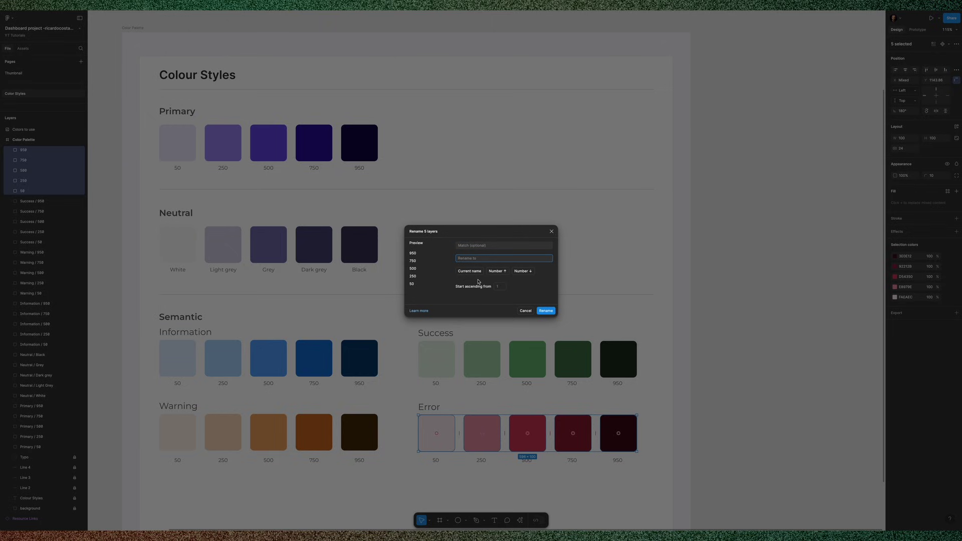
{"action": "type", "text": "Error /"}
{"action": "left_click", "coordinate": [475, 273]}
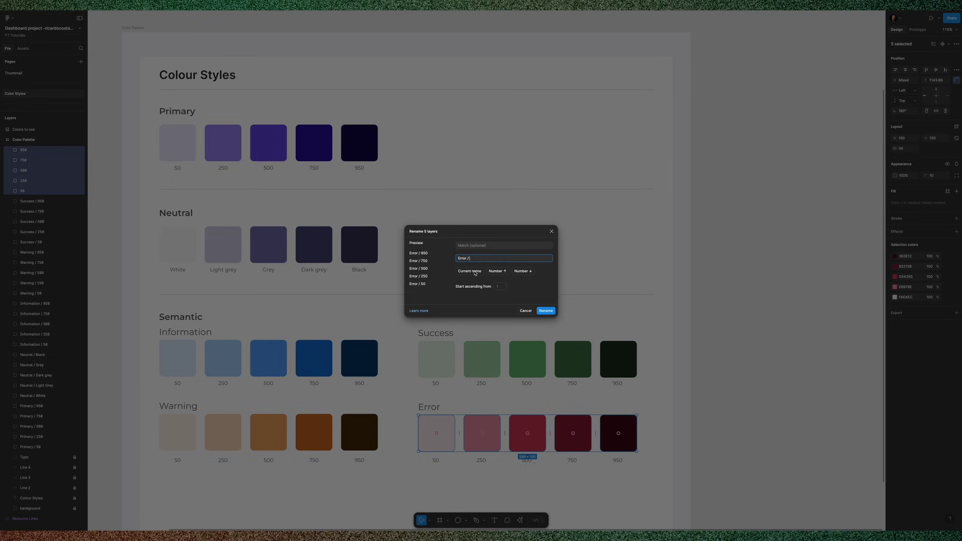
{"action": "left_click", "coordinate": [547, 311]}
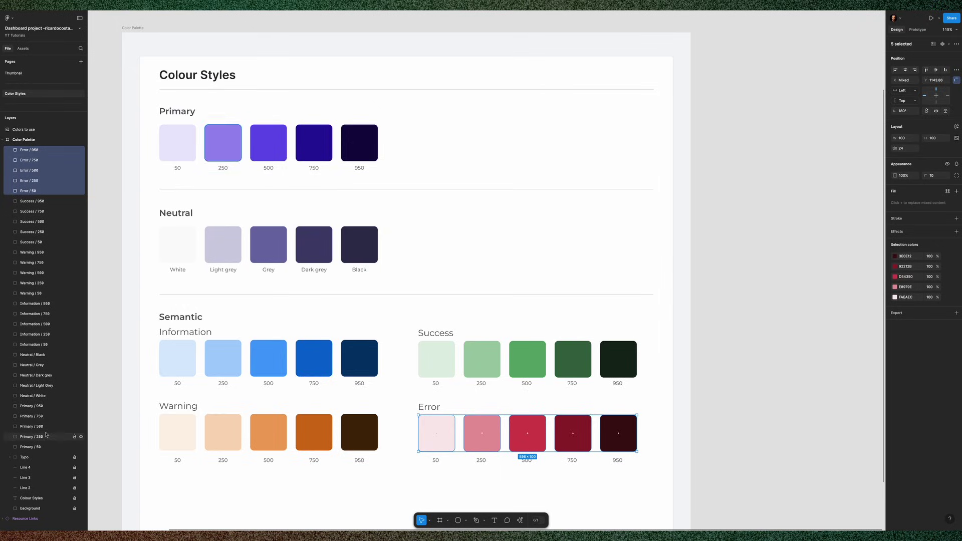
{"action": "left_click", "coordinate": [133, 290]}
Step: Create the colour style Primary/50 from the Primary 50 swatch's fill, then deselect
{"action": "left_click", "coordinate": [174, 152]}
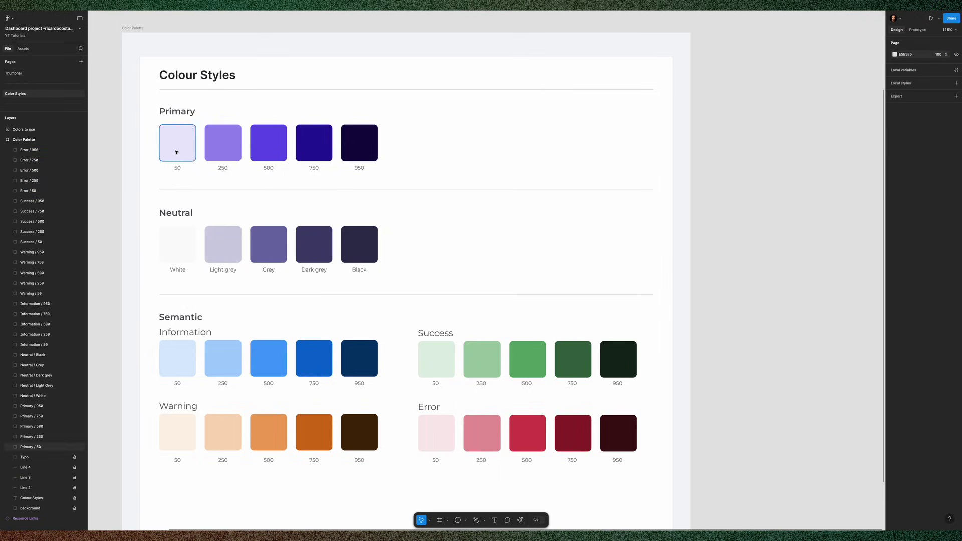
{"action": "left_click", "coordinate": [135, 236]}
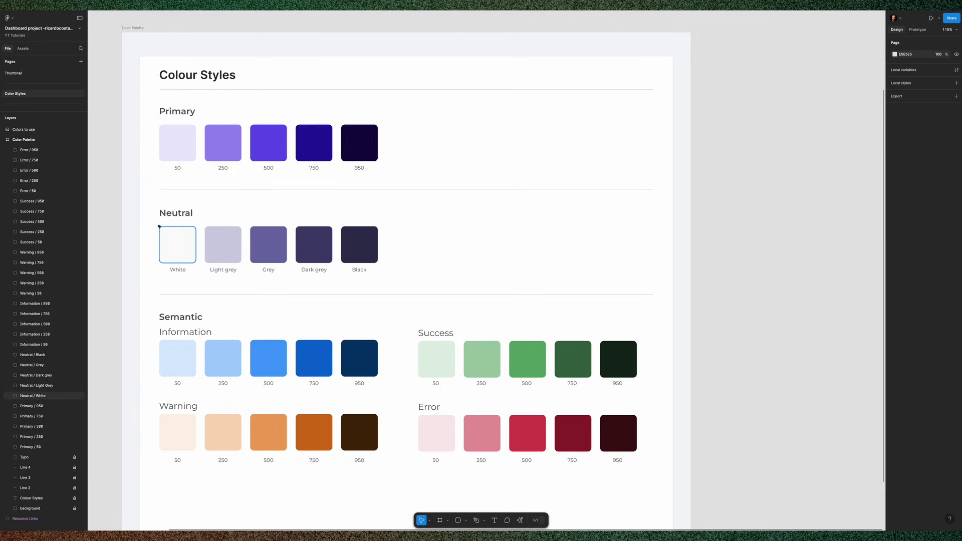
{"action": "left_click", "coordinate": [185, 147]}
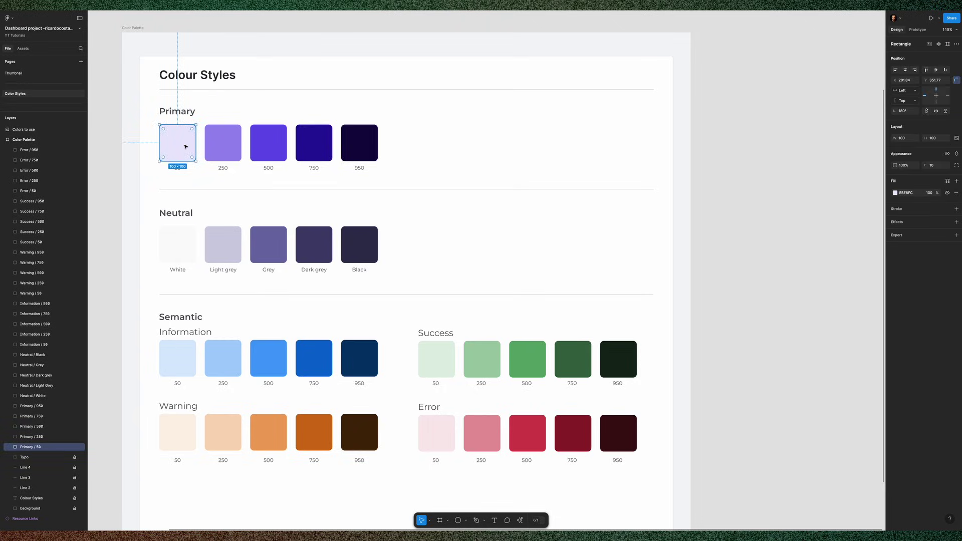
{"action": "left_click", "coordinate": [949, 182]}
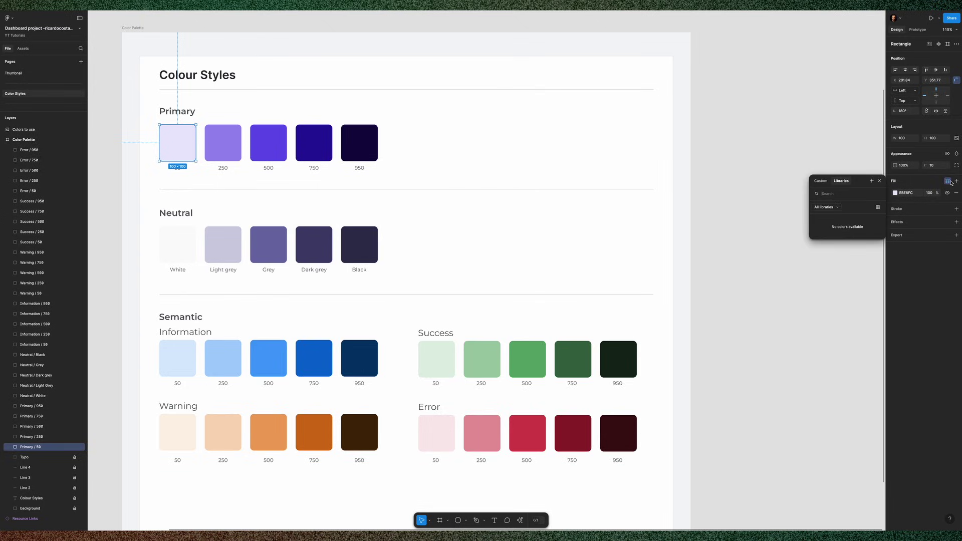
{"action": "left_click", "coordinate": [872, 181]}
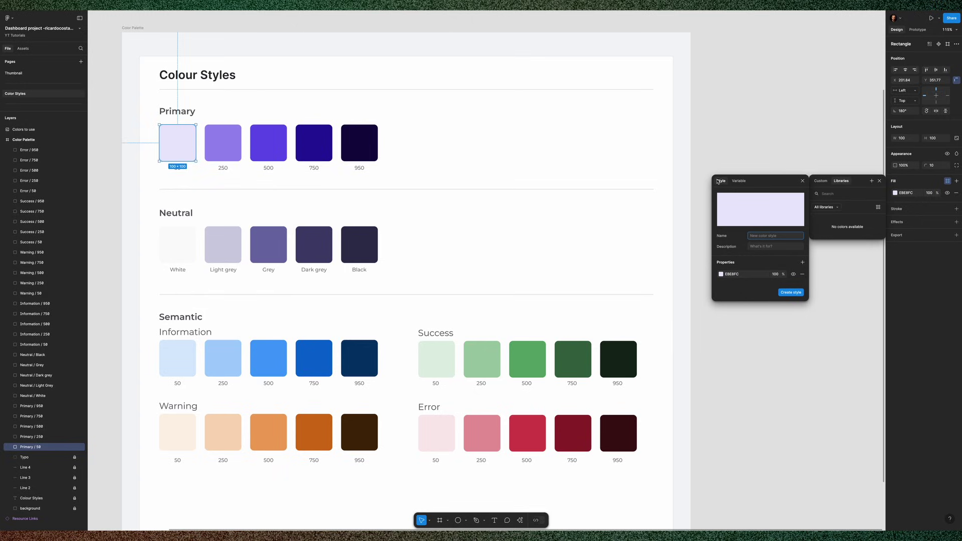
{"action": "type", "text": "Primary / 50"}
{"action": "left_click", "coordinate": [800, 293]}
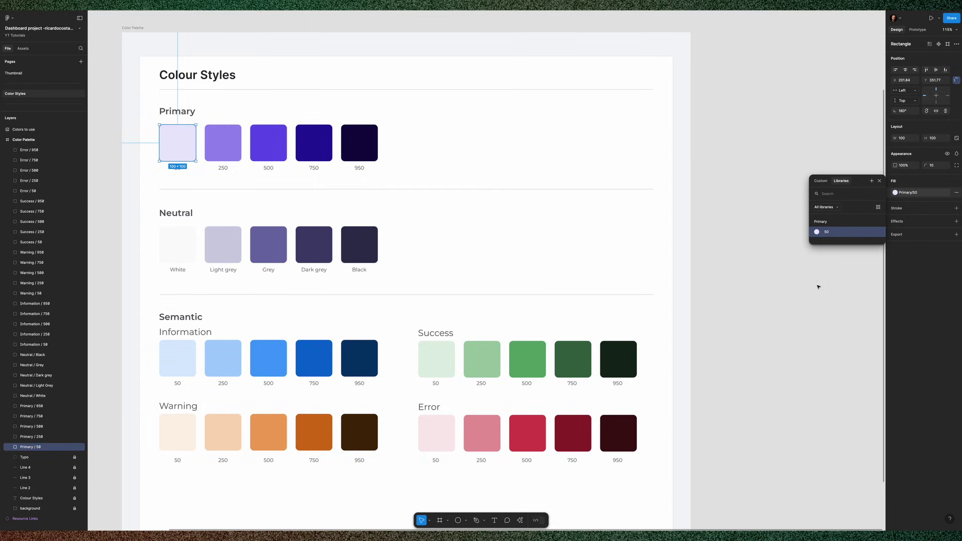
{"action": "left_click", "coordinate": [819, 286]}
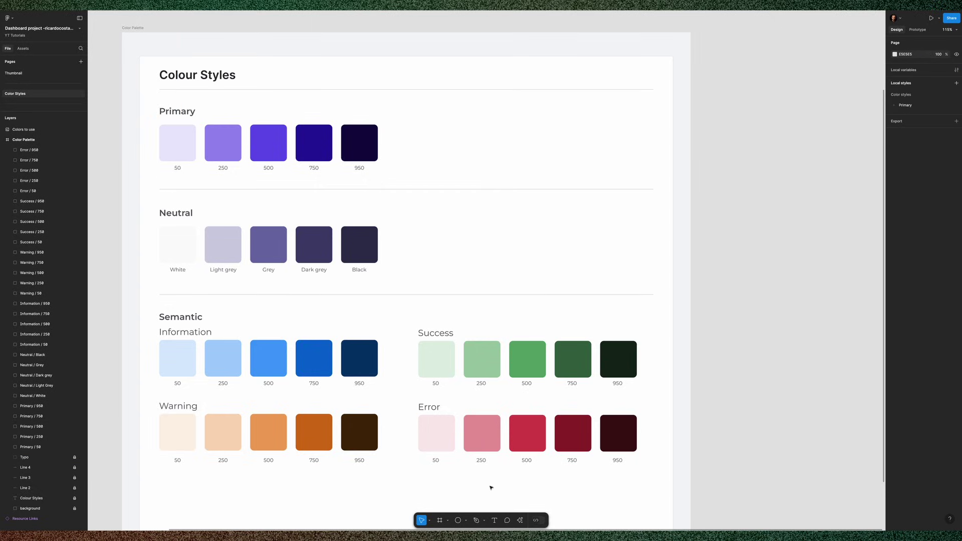
Step: Find the Styler plugin in Actions and try Generate Styles with nothing selected
{"action": "left_click", "coordinate": [521, 521]}
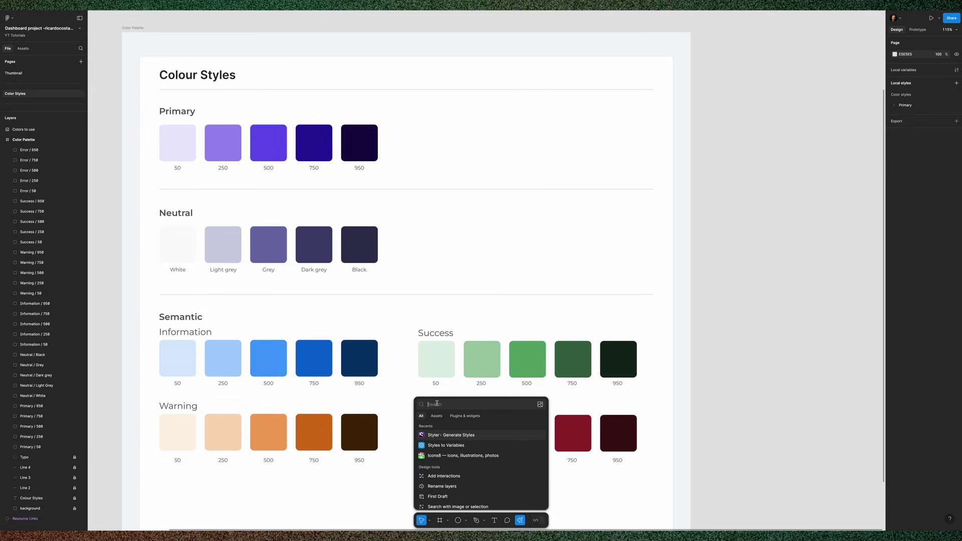
{"action": "type", "text": "Styler"}
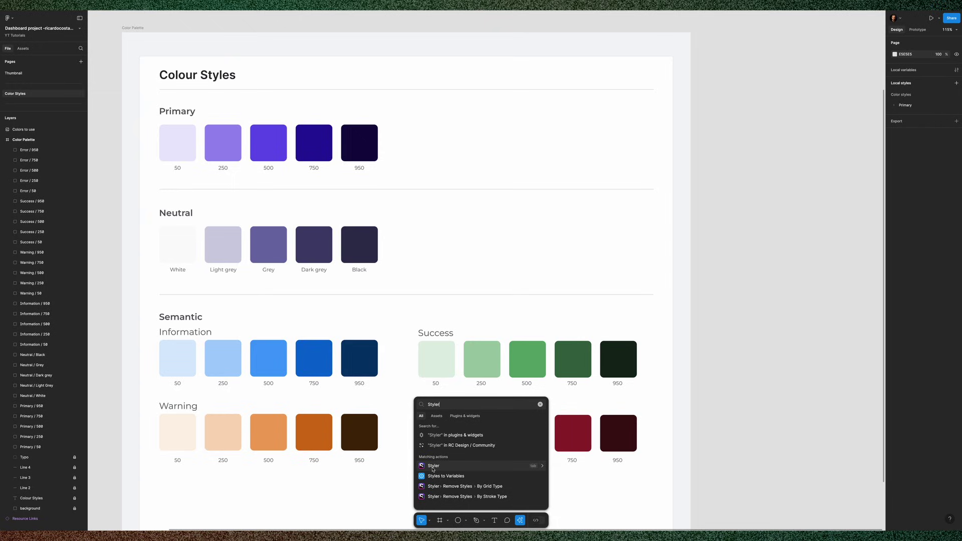
{"action": "left_click", "coordinate": [433, 467]}
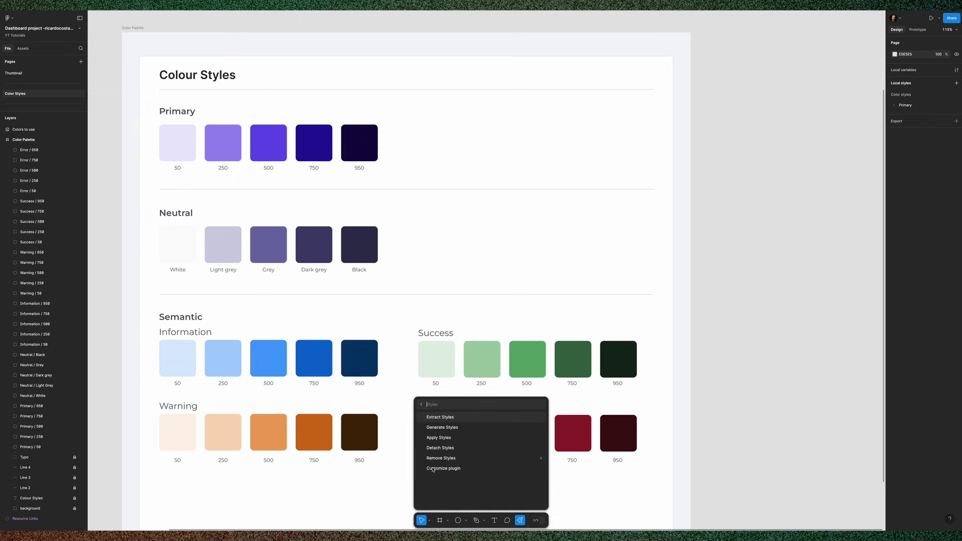
{"action": "left_click", "coordinate": [443, 428]}
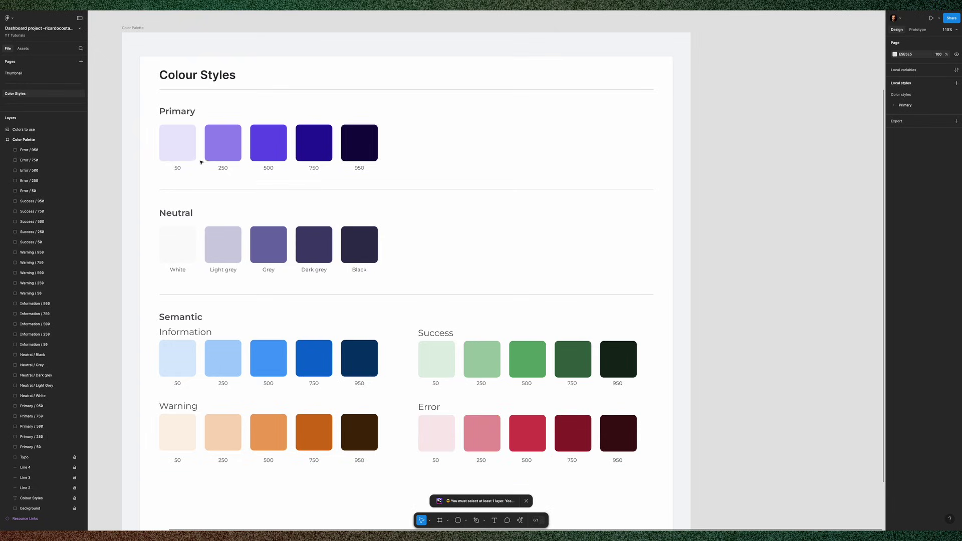
Step: Select all 30 swatches and run Styler's Generate Styles on them
{"action": "left_click_drag", "start_coordinate": [144, 140], "coordinate": [379, 166]}
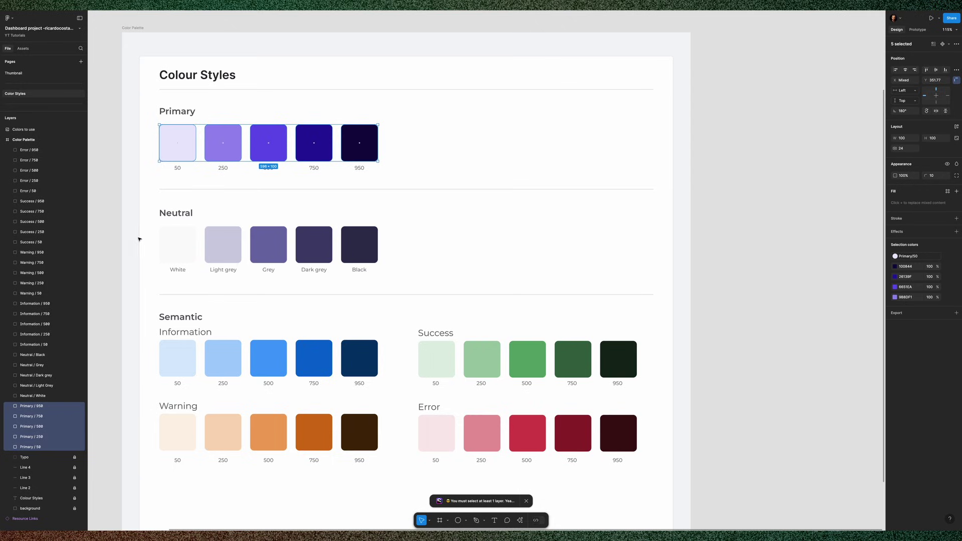
{"action": "left_click_drag", "start_coordinate": [138, 235], "coordinate": [384, 263]}
{"action": "left_click_drag", "start_coordinate": [145, 351], "coordinate": [646, 374]}
{"action": "left_click_drag", "start_coordinate": [656, 432], "coordinate": [157, 444]}
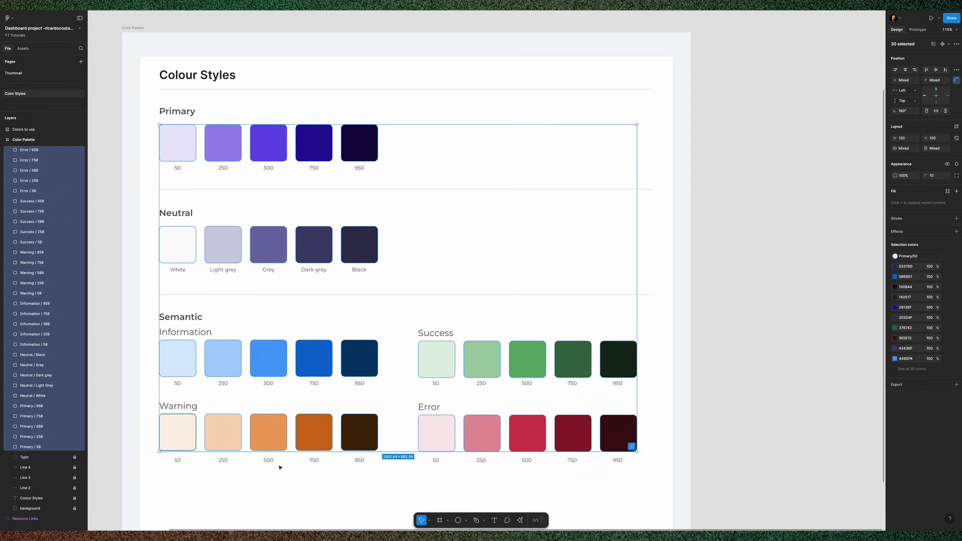
{"action": "left_click", "coordinate": [520, 520]}
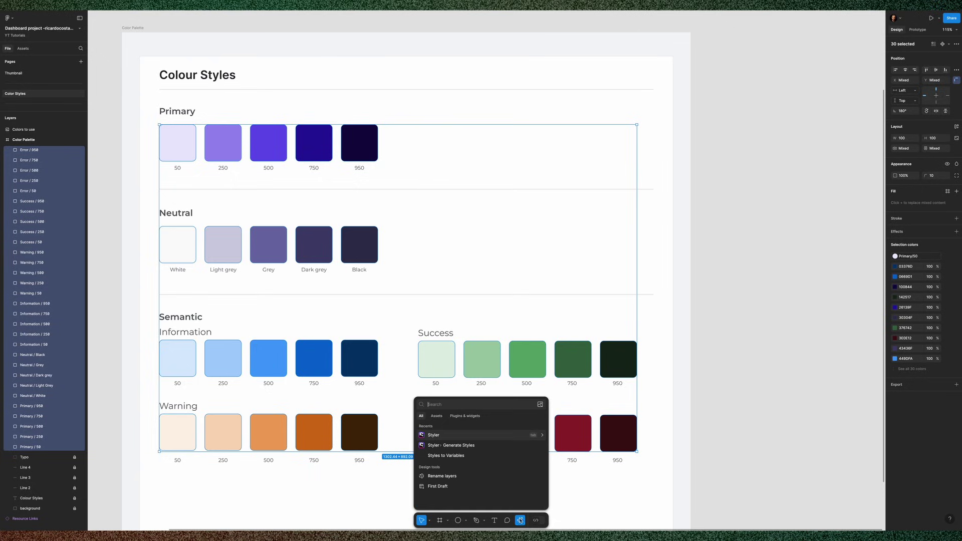
{"action": "left_click", "coordinate": [434, 436]}
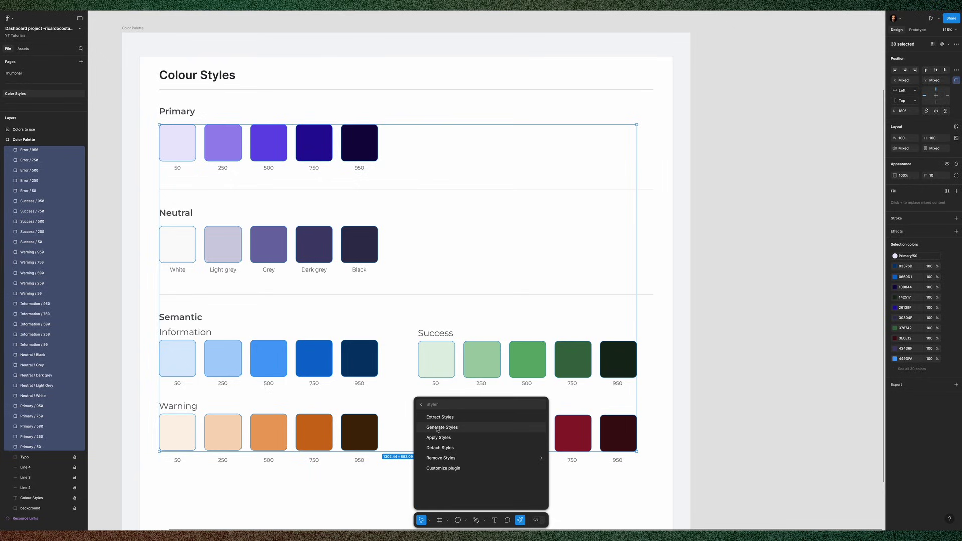
{"action": "left_click", "coordinate": [437, 429]}
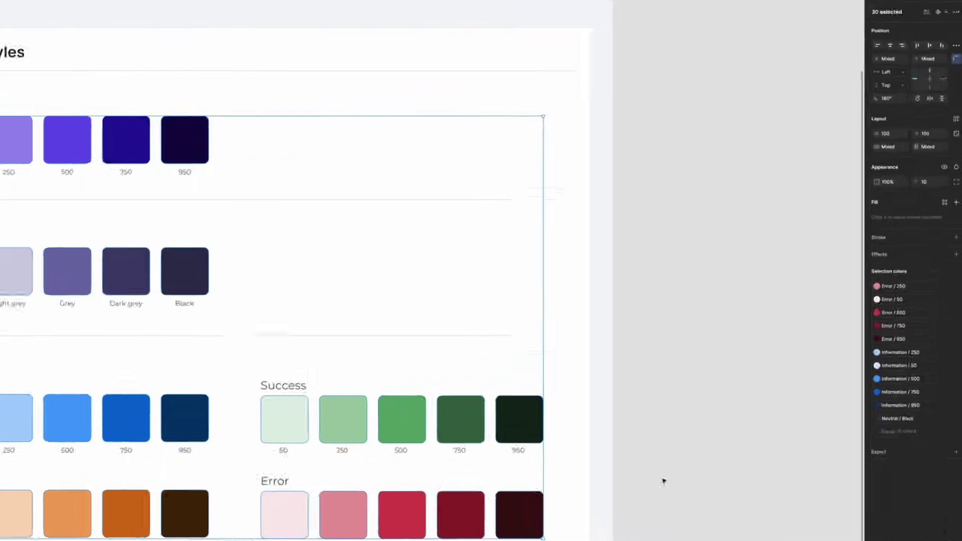
Step: Deselect everything and expand and collapse the Primary, Error and Success colour style groups
{"action": "left_click", "coordinate": [730, 406]}
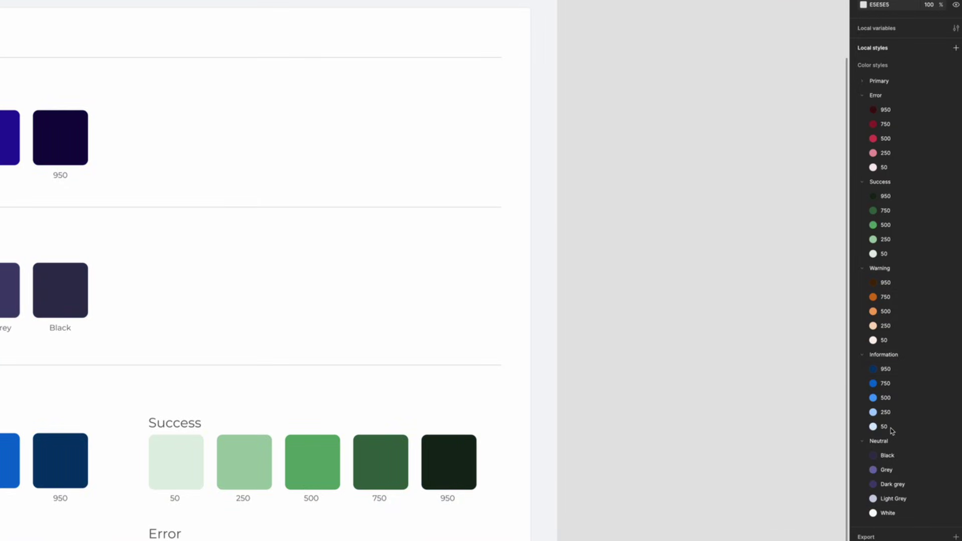
{"action": "left_click", "coordinate": [864, 83]}
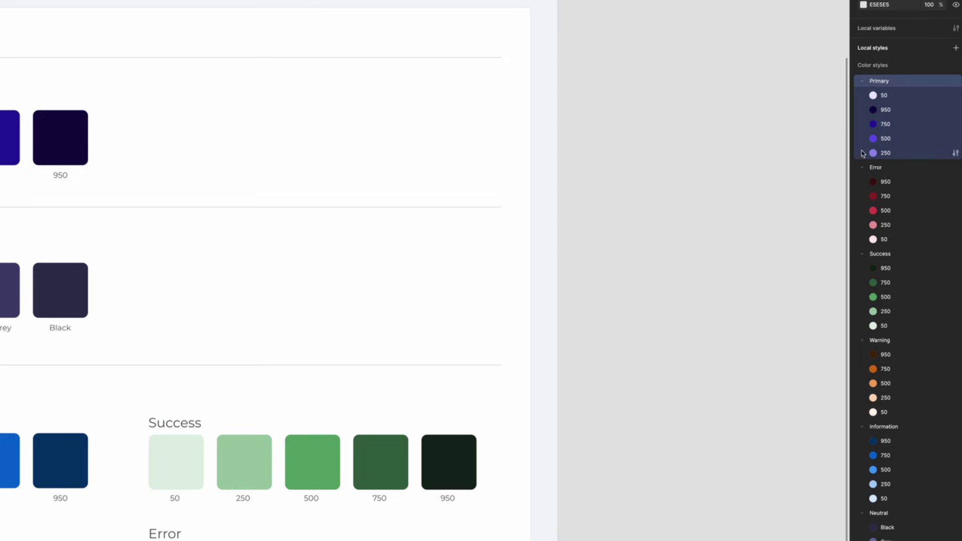
{"action": "left_click", "coordinate": [863, 168]}
{"action": "left_click", "coordinate": [863, 183]}
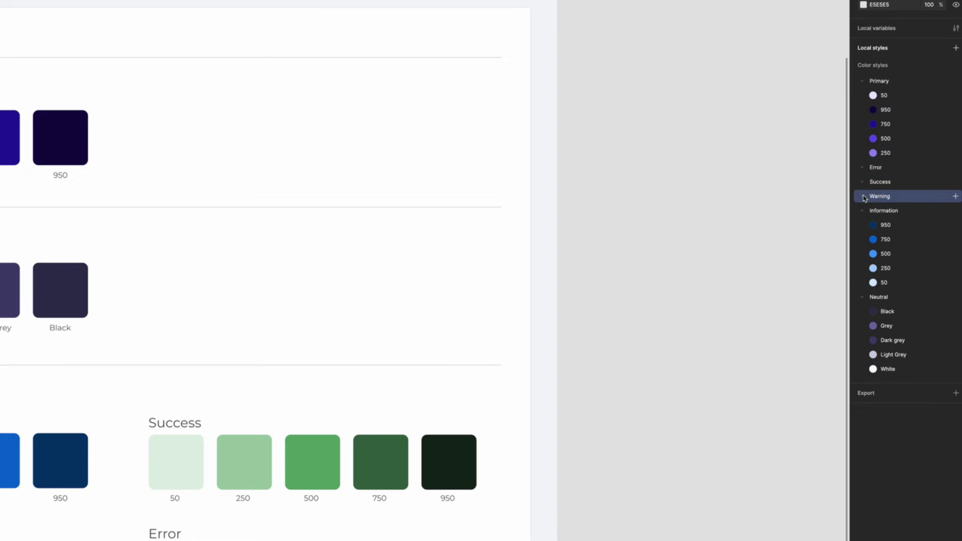
{"action": "left_click", "coordinate": [863, 182]}
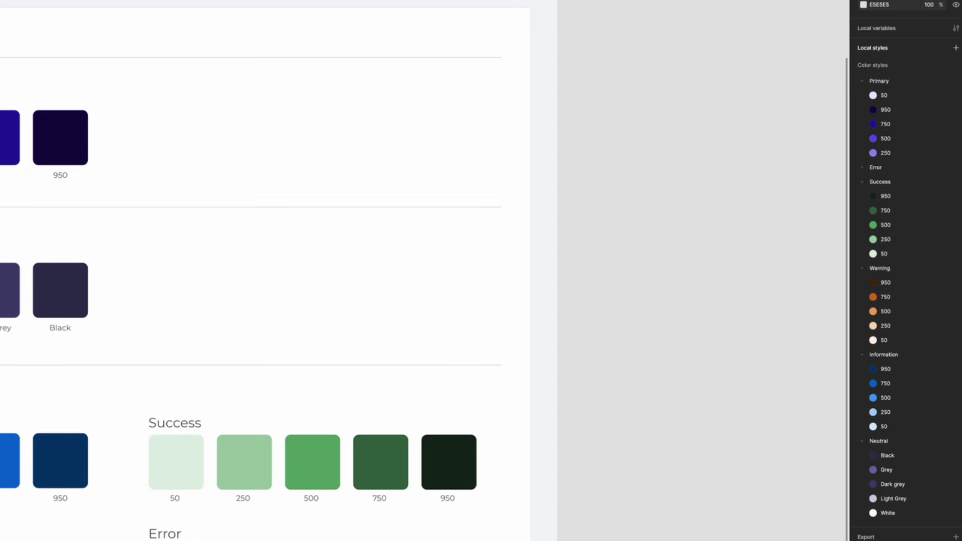
Step: Draw a test circle on the empty canvas and fill it with Primary 500
{"action": "key", "text": "o"}
{"action": "left_click_drag", "start_coordinate": [650, 227], "coordinate": [775, 351]}
{"action": "left_click", "coordinate": [943, 164]}
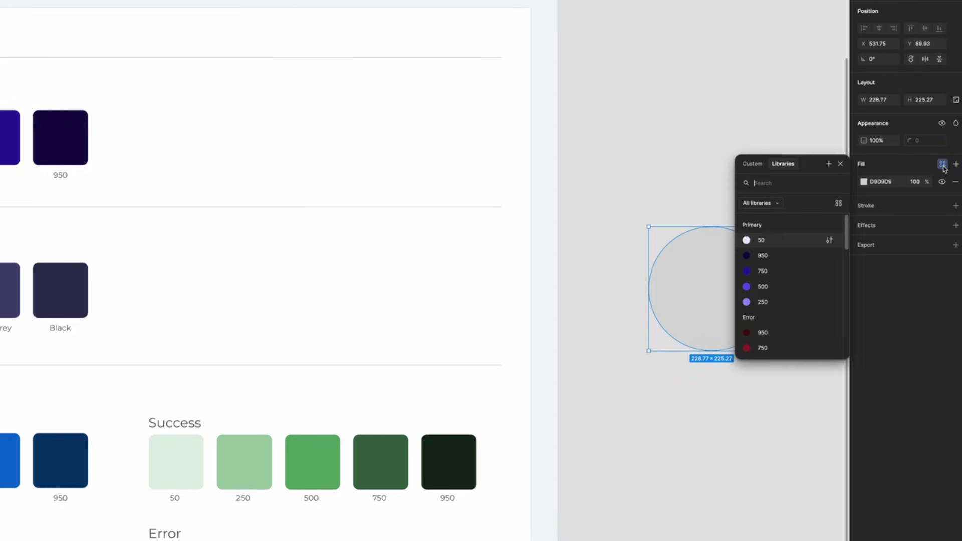
{"action": "left_click", "coordinate": [839, 204]}
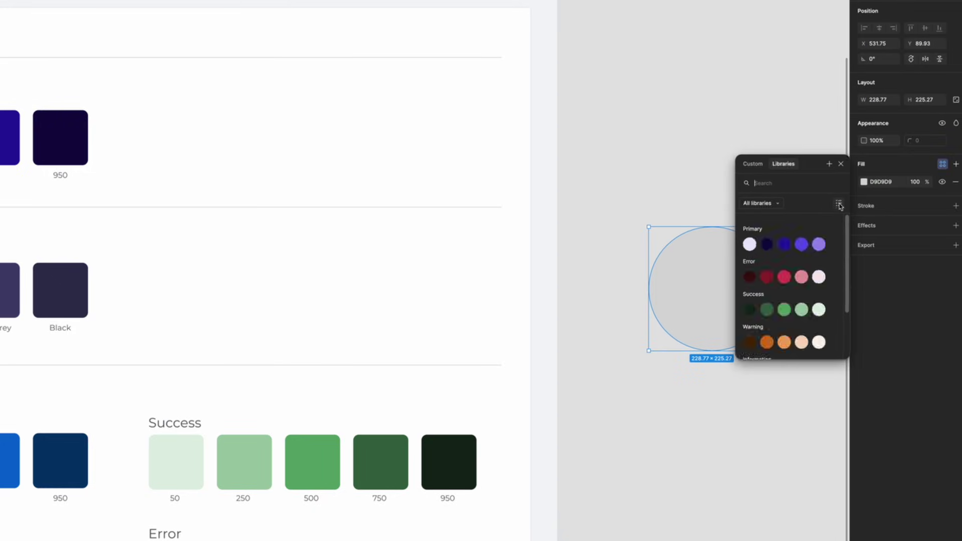
{"action": "left_click", "coordinate": [839, 204]}
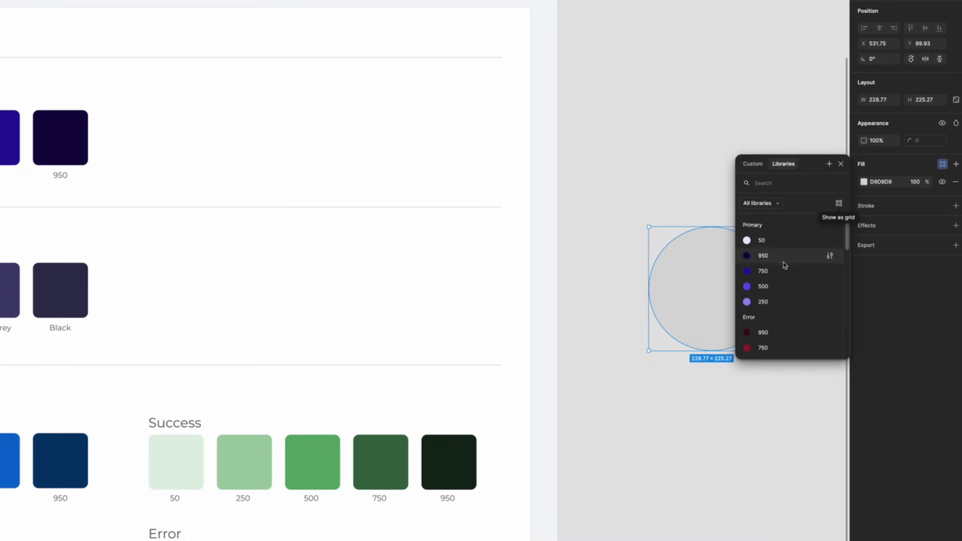
{"action": "left_click", "coordinate": [763, 287]}
Step: Recolour the circle with Error 250, then with Success 500
{"action": "left_click", "coordinate": [867, 183]}
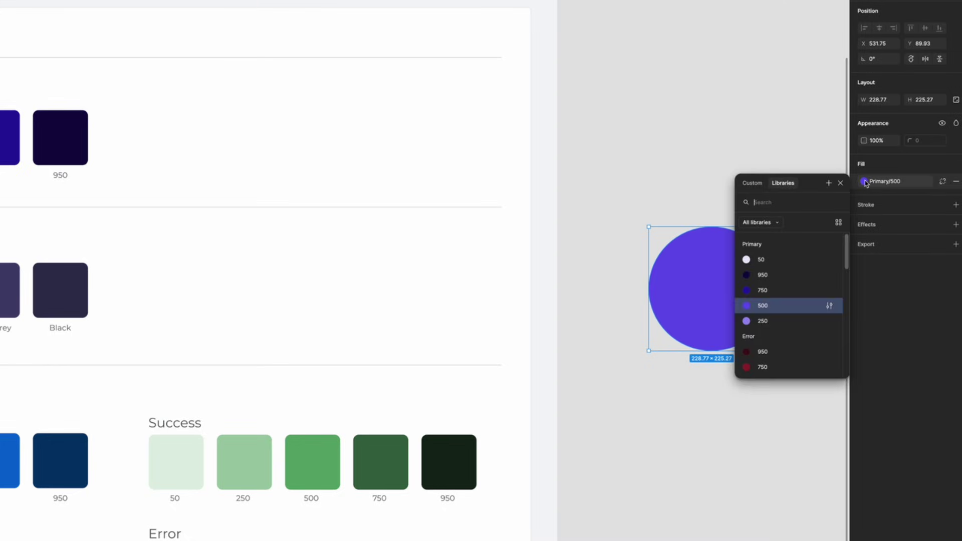
{"action": "scroll", "coordinate": [772, 358], "scroll_direction": "down", "scroll_amount": 3}
{"action": "left_click", "coordinate": [774, 339]}
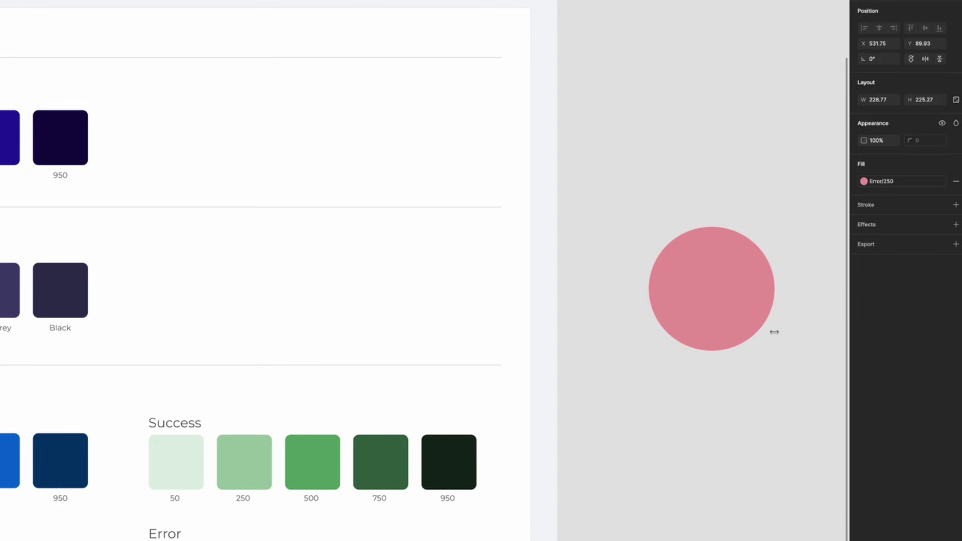
{"action": "left_click", "coordinate": [905, 183]}
{"action": "scroll", "coordinate": [804, 295], "scroll_direction": "up", "scroll_amount": 3}
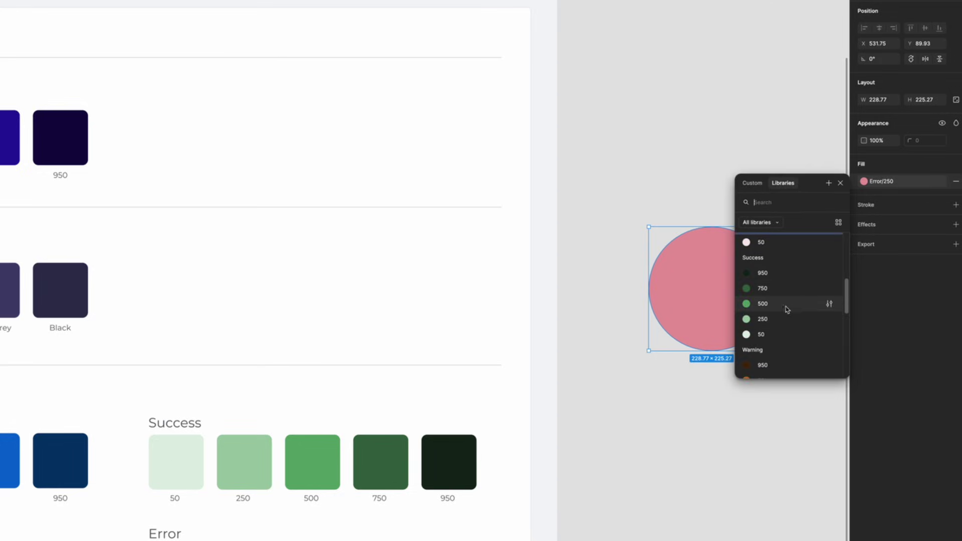
{"action": "left_click", "coordinate": [786, 307]}
Step: Fill the circle with Information 500 from the library swatch grid and deselect it
{"action": "left_click", "coordinate": [885, 182]}
{"action": "left_click", "coordinate": [838, 222]}
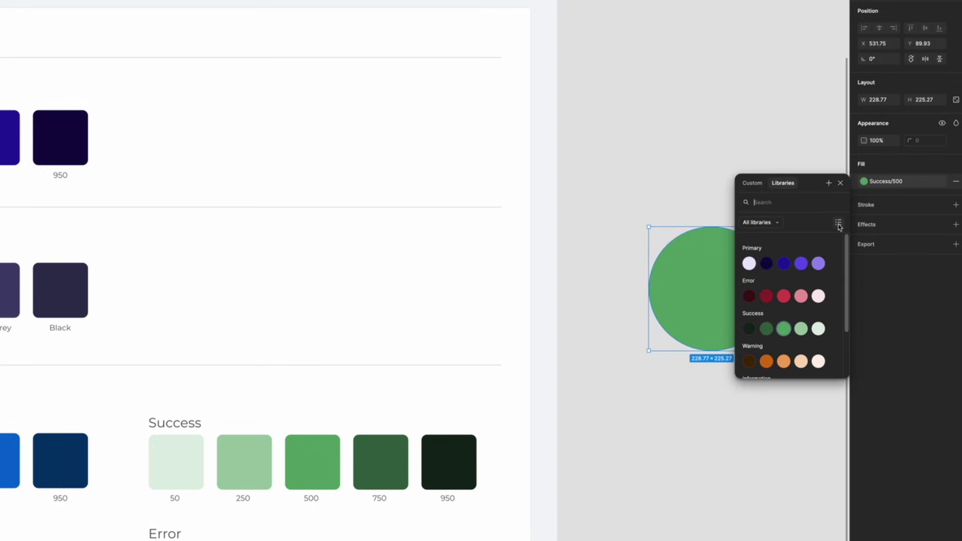
{"action": "scroll", "coordinate": [786, 284], "scroll_direction": "down", "scroll_amount": 2}
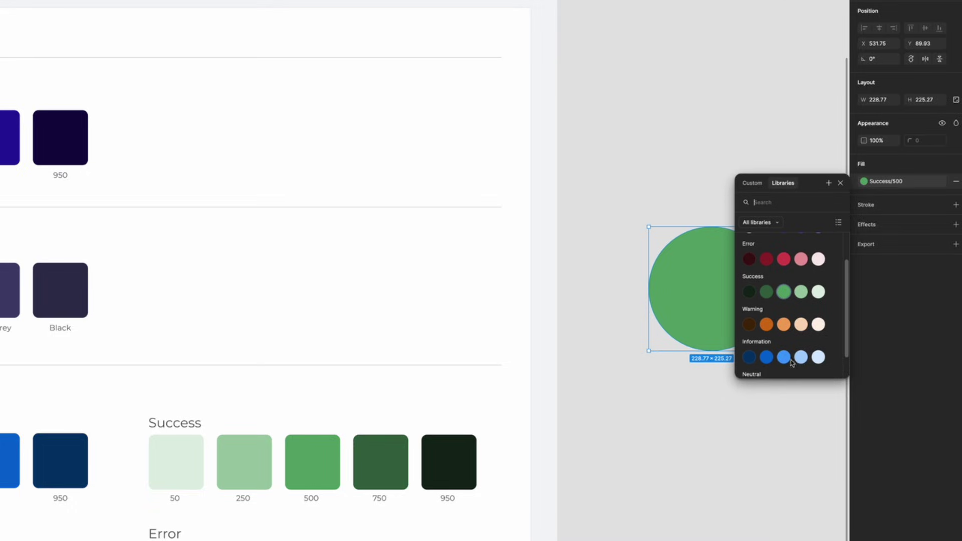
{"action": "left_click", "coordinate": [784, 357]}
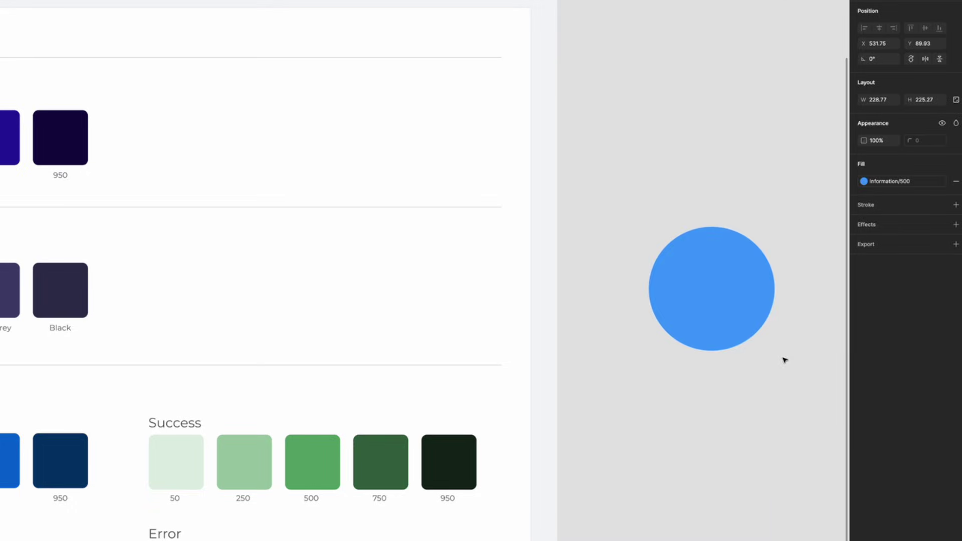
{"action": "left_click", "coordinate": [737, 420]}
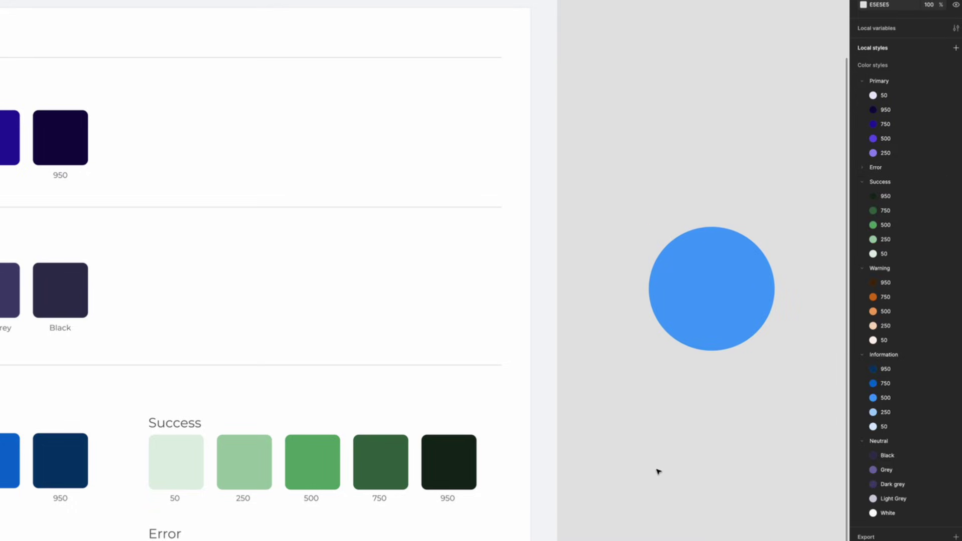
Step: Delete the blue test circle and launch the Styles to Variables plugin
{"action": "left_click_drag", "start_coordinate": [642, 475], "coordinate": [746, 268]}
{"action": "key", "text": "Delete"}
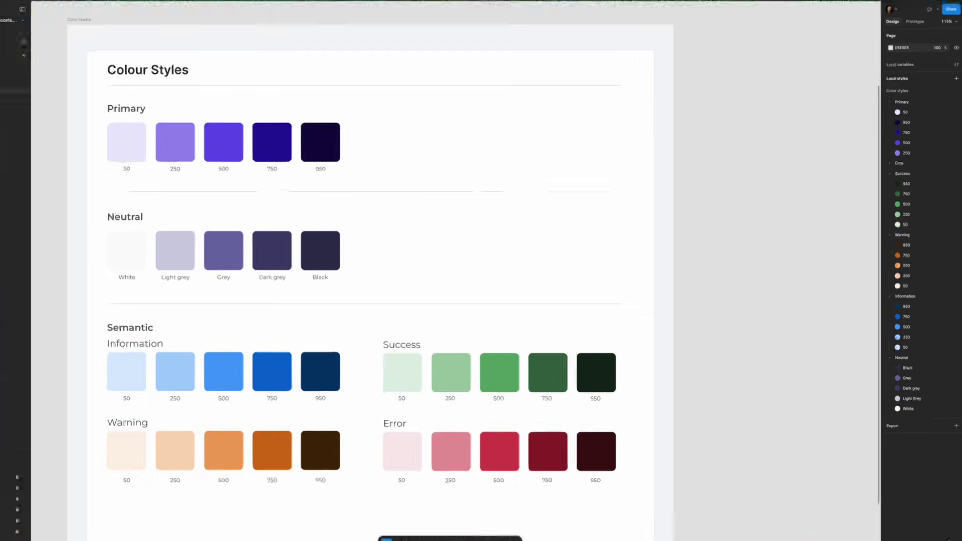
{"action": "key", "text": "ctrl+k"}
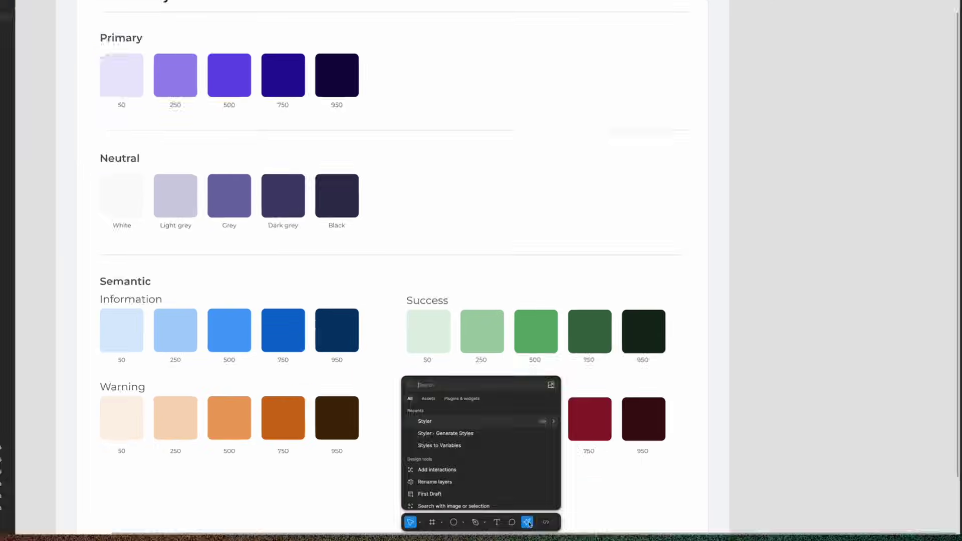
{"action": "type", "text": "Styl"}
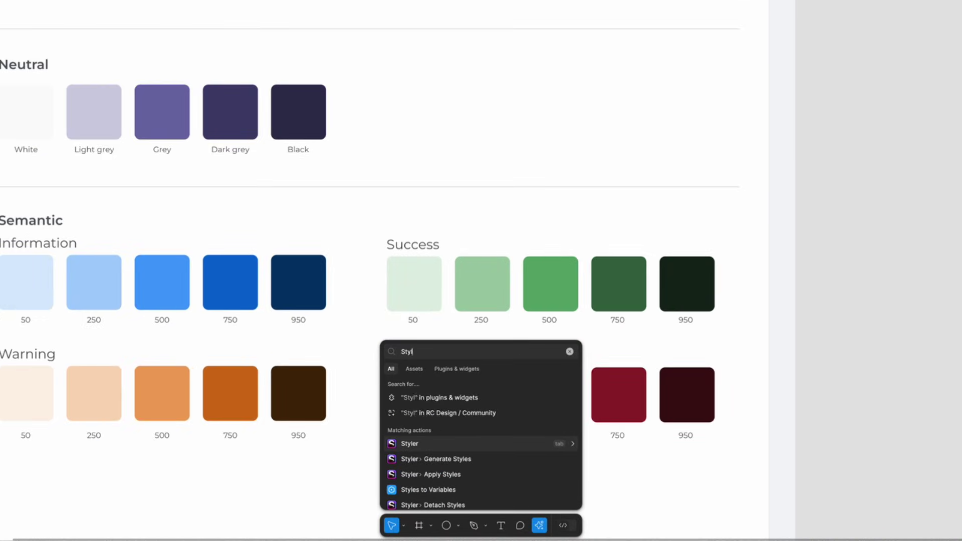
{"action": "type", "text": "e s to"}
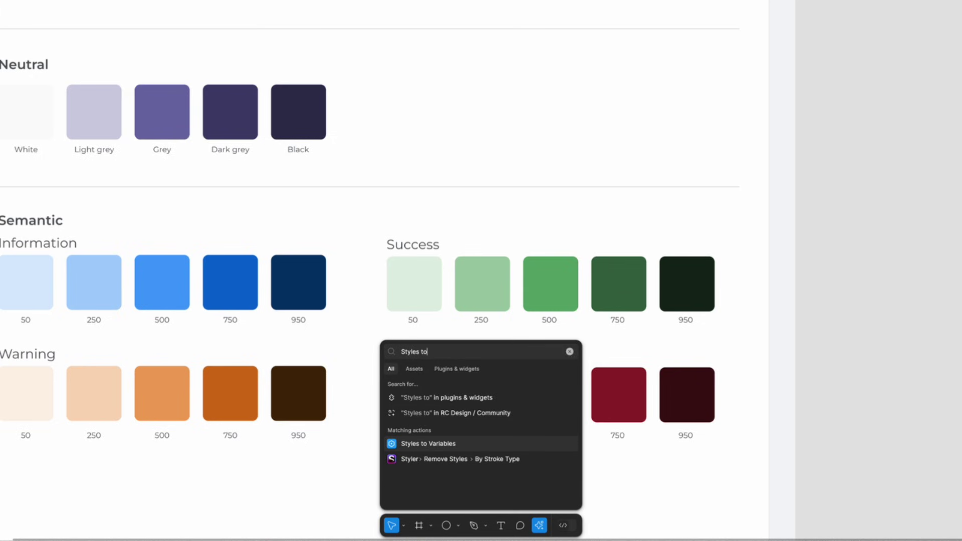
{"action": "type", "text": " varialbles"}
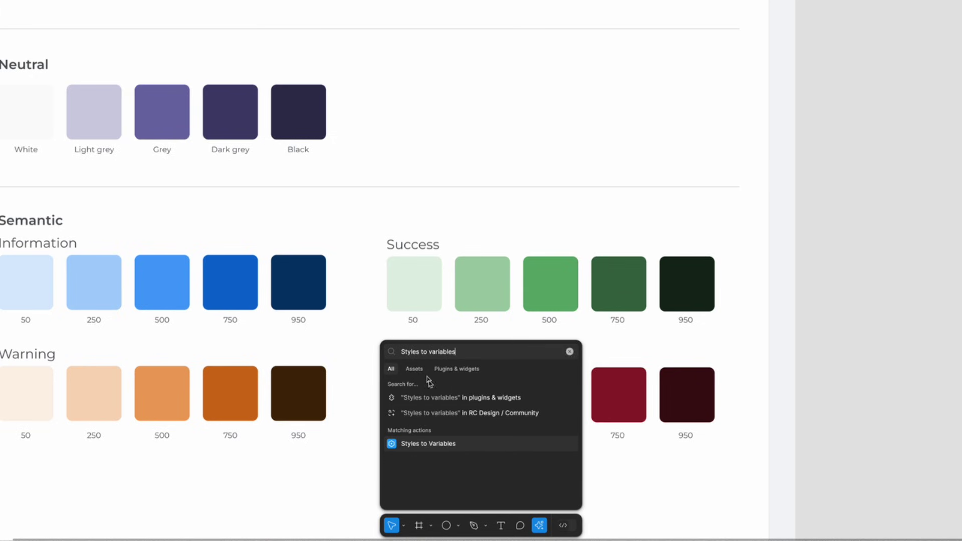
{"action": "left_click", "coordinate": [429, 446]}
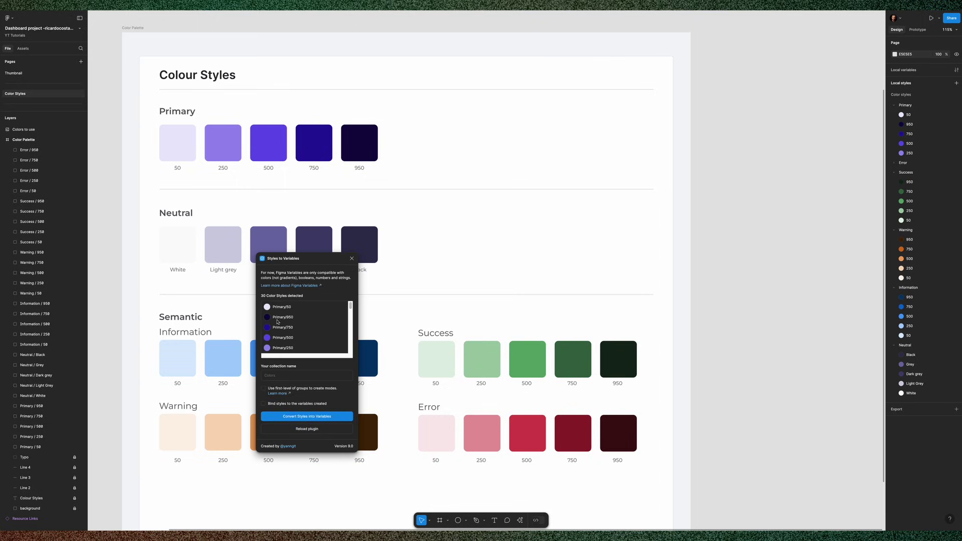
Step: Convert the colour styles into a 'Color Palette' variable collection and close the plugin
{"action": "left_click_drag", "start_coordinate": [310, 259], "coordinate": [421, 139]}
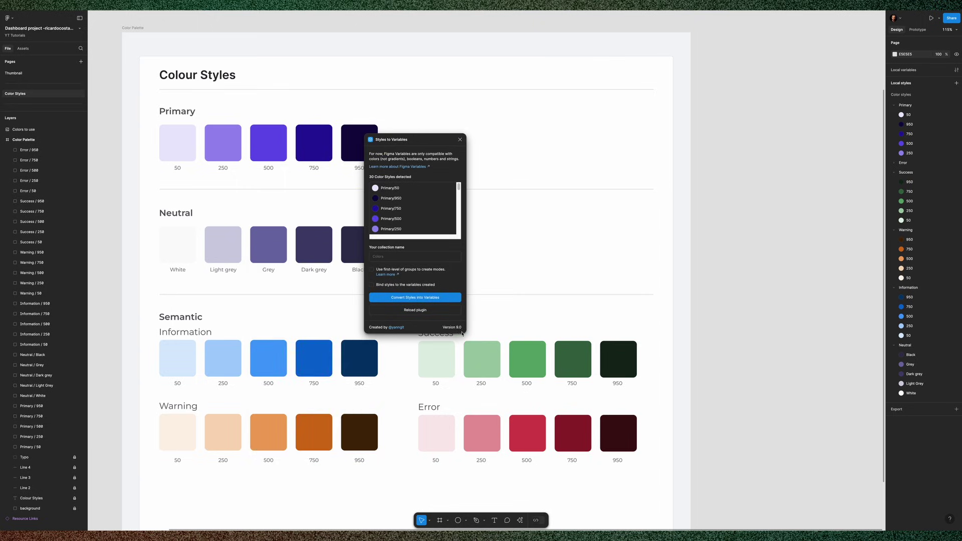
{"action": "scroll", "coordinate": [412, 219], "scroll_direction": "down", "scroll_amount": 1}
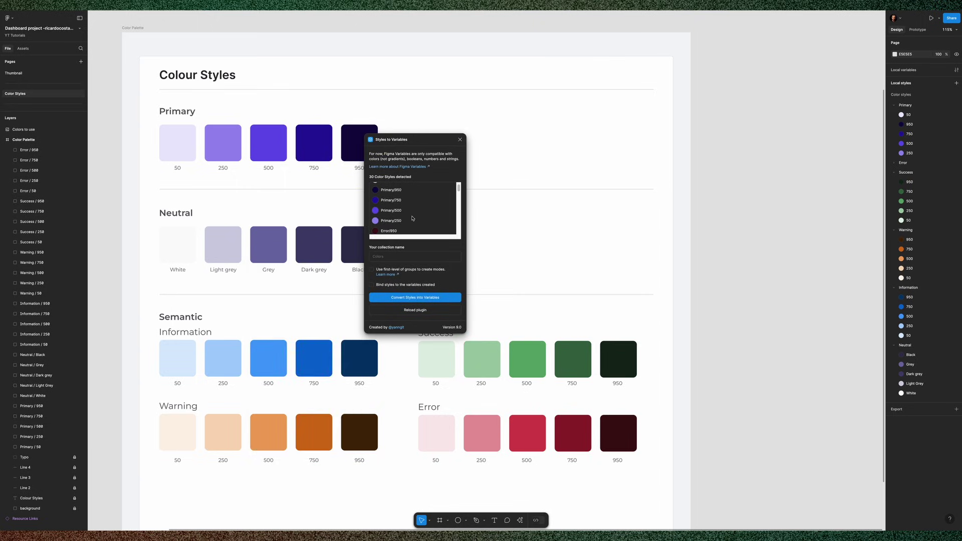
{"action": "left_click", "coordinate": [398, 256]}
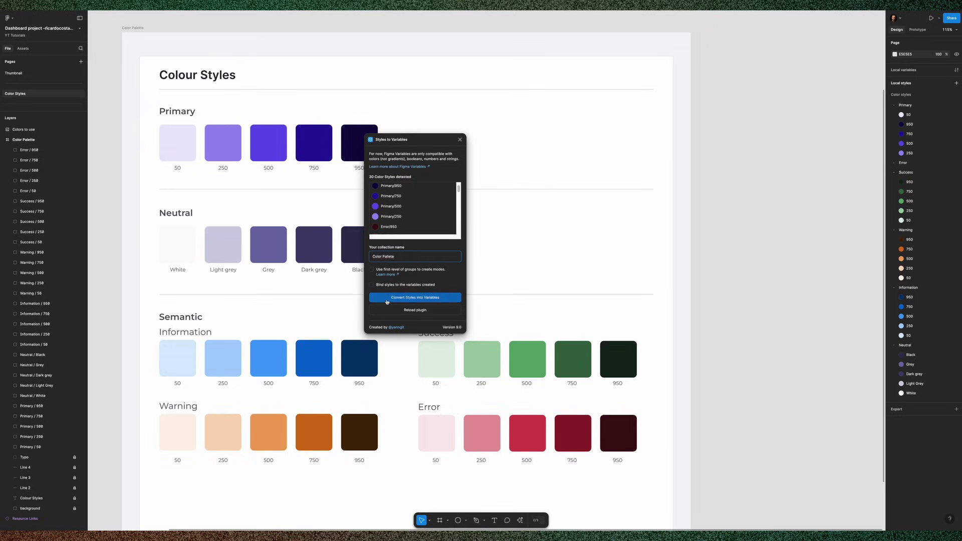
{"action": "left_click", "coordinate": [424, 299]}
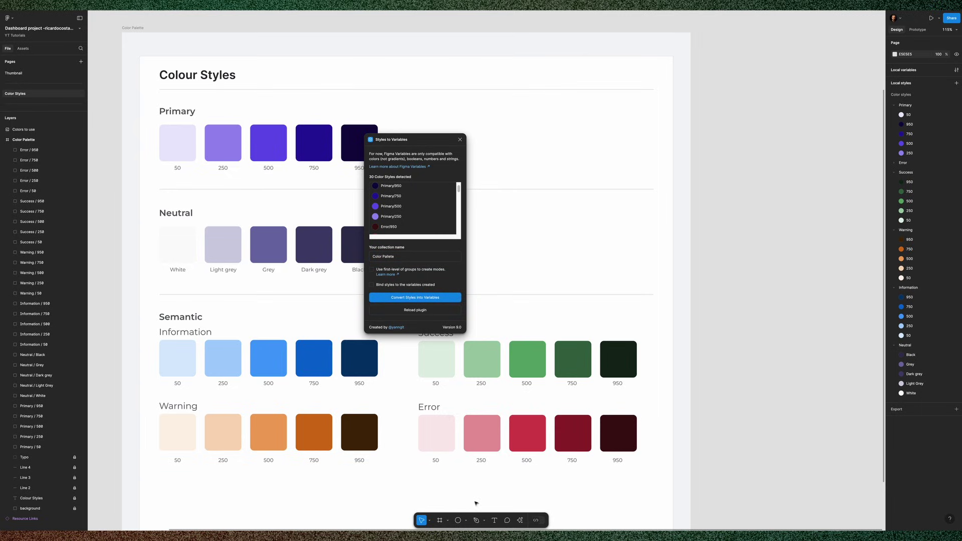
{"action": "left_click", "coordinate": [460, 140]}
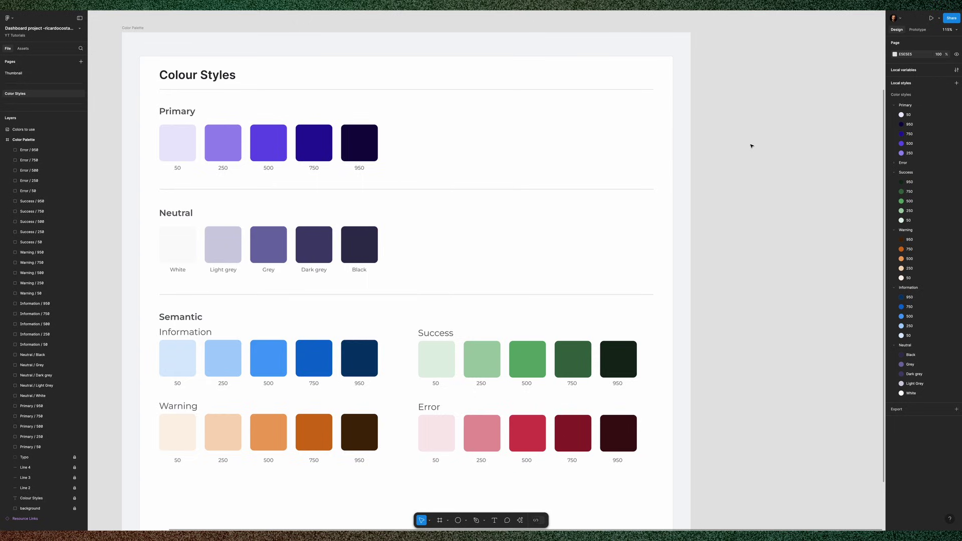
{"action": "left_click", "coordinate": [957, 71]}
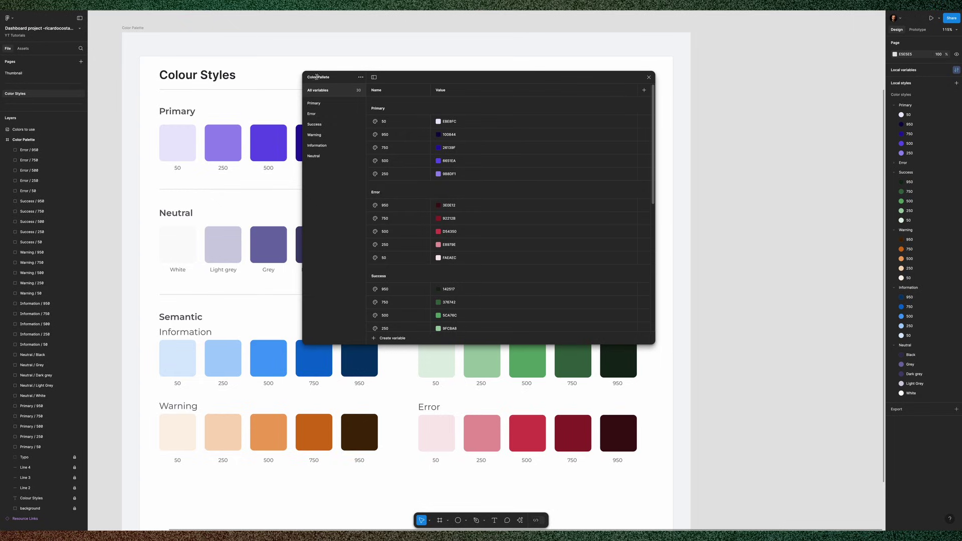
{"action": "left_click", "coordinate": [317, 115]}
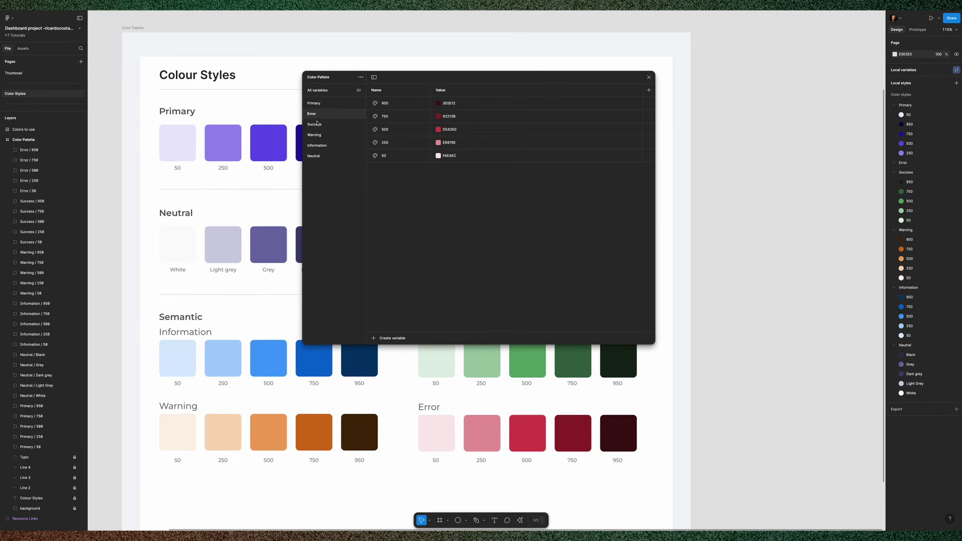
{"action": "left_click", "coordinate": [316, 124]}
{"action": "left_click", "coordinate": [316, 135]}
{"action": "left_click", "coordinate": [317, 145]}
{"action": "left_click", "coordinate": [317, 156]}
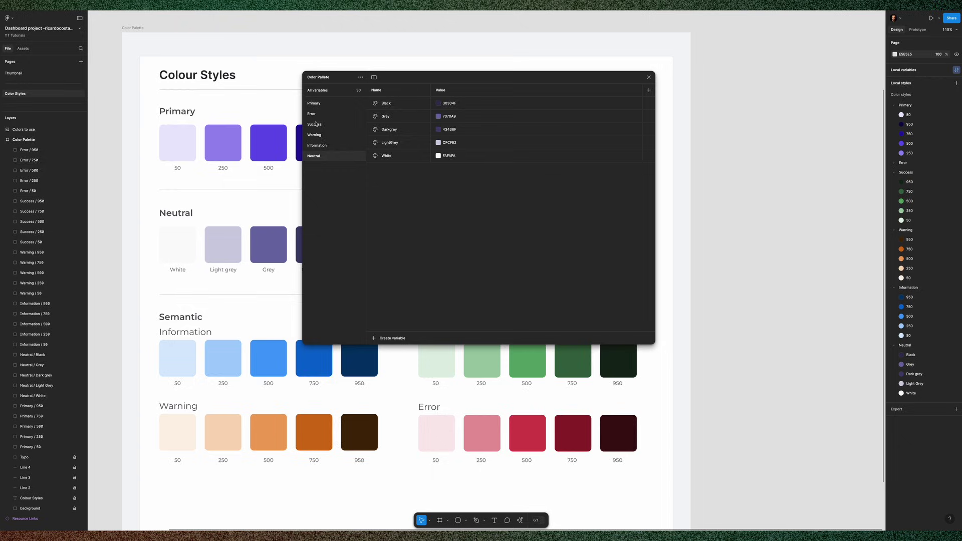
{"action": "left_click", "coordinate": [314, 103]}
{"action": "left_click", "coordinate": [316, 91]}
{"action": "scroll", "coordinate": [451, 160], "scroll_direction": "down", "scroll_amount": 5}
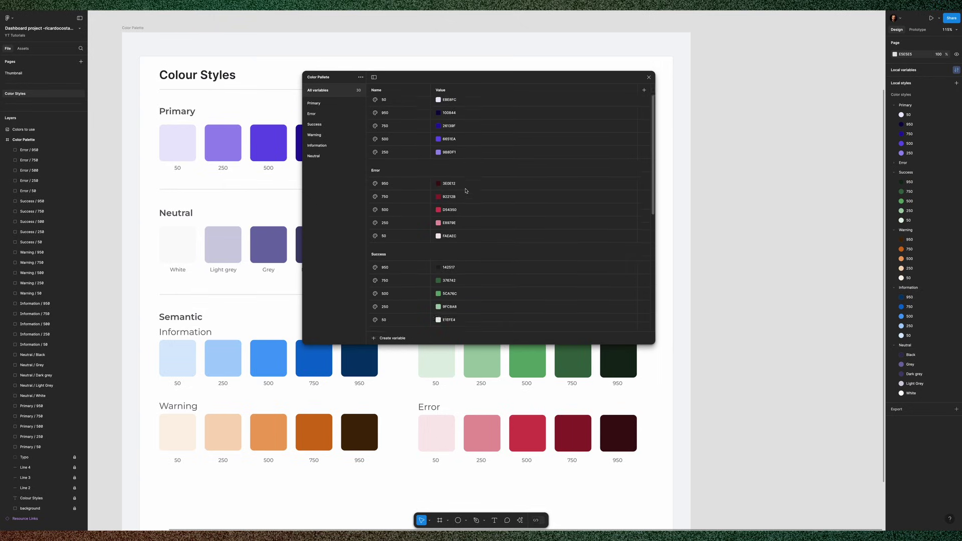
{"action": "scroll", "coordinate": [464, 188], "scroll_direction": "up", "scroll_amount": 5}
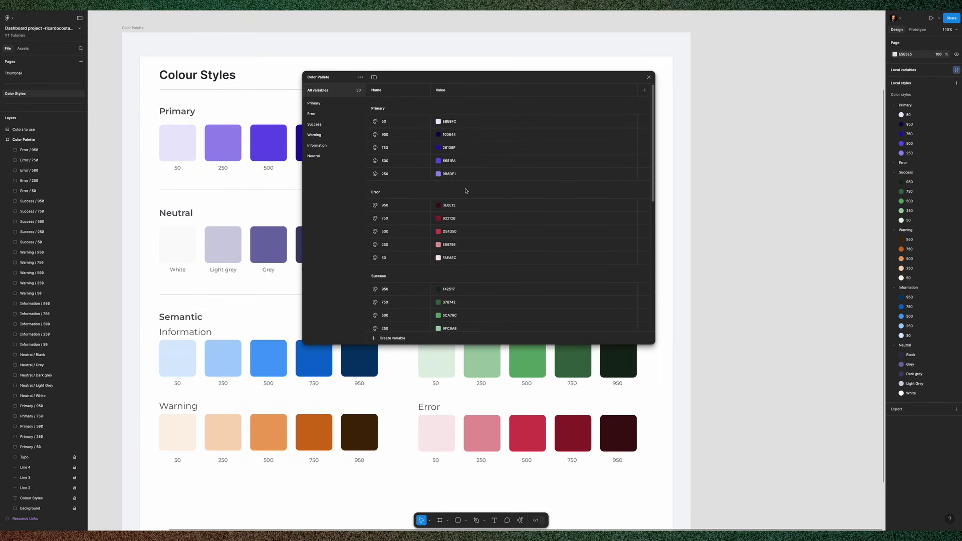
{"action": "left_click", "coordinate": [649, 78]}
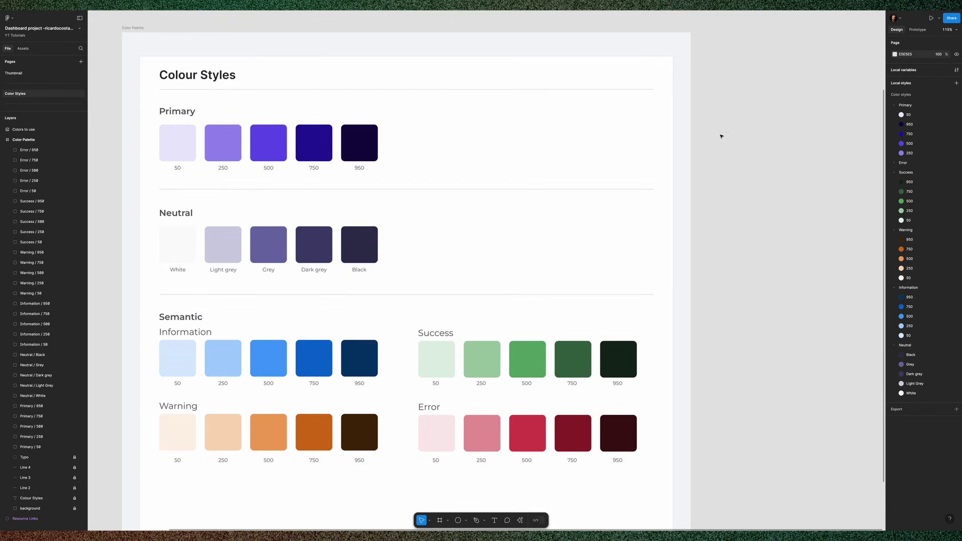
Step: Select all 30 colour styles from Primary to White, delete them, and show the local variables
{"action": "left_click", "coordinate": [931, 104]}
{"action": "left_click", "coordinate": [936, 393], "text": "shift"}
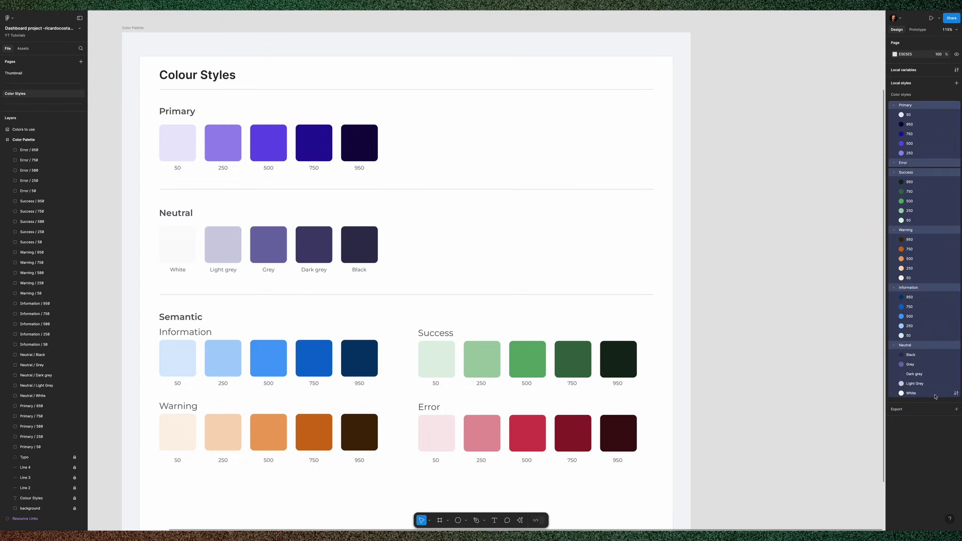
{"action": "key", "text": "Delete"}
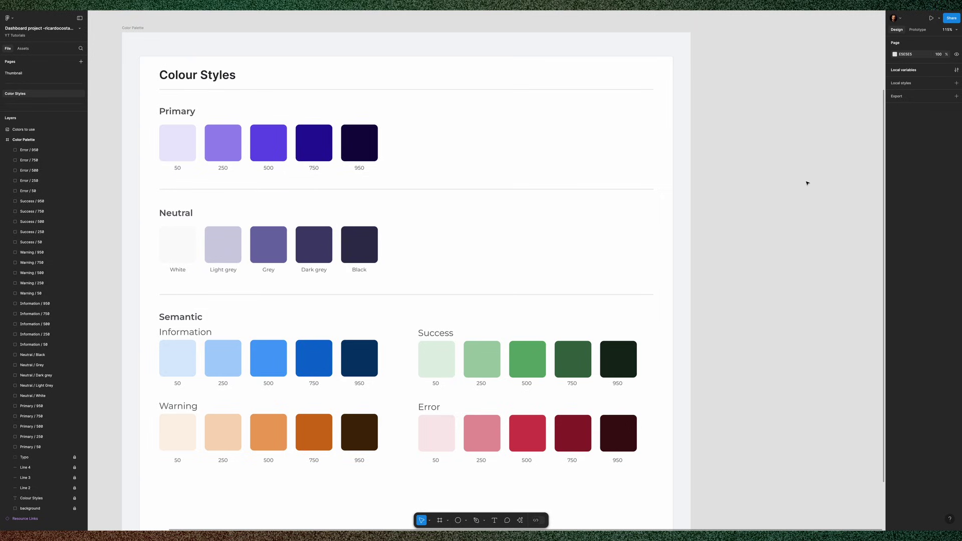
{"action": "left_click", "coordinate": [957, 70]}
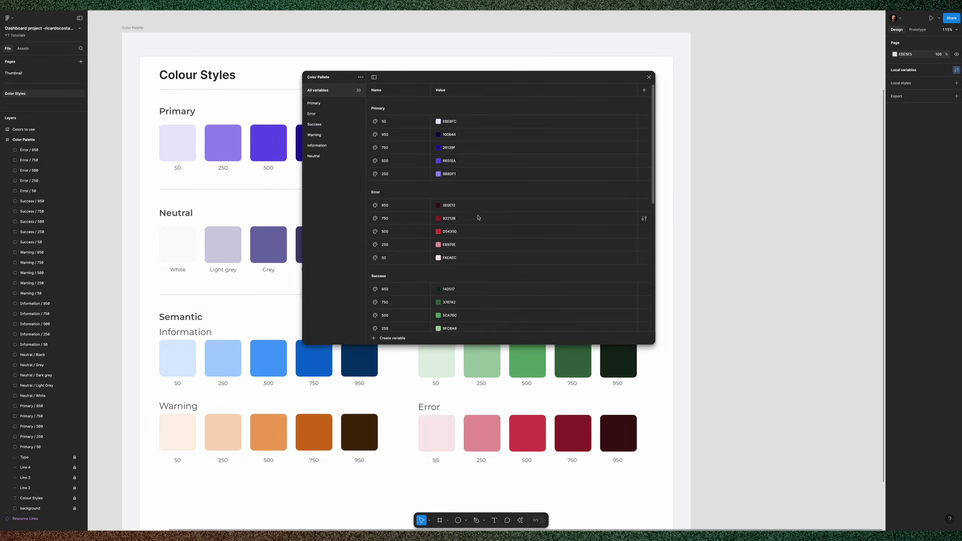
{"action": "scroll", "coordinate": [424, 207], "scroll_direction": "down", "scroll_amount": 10}
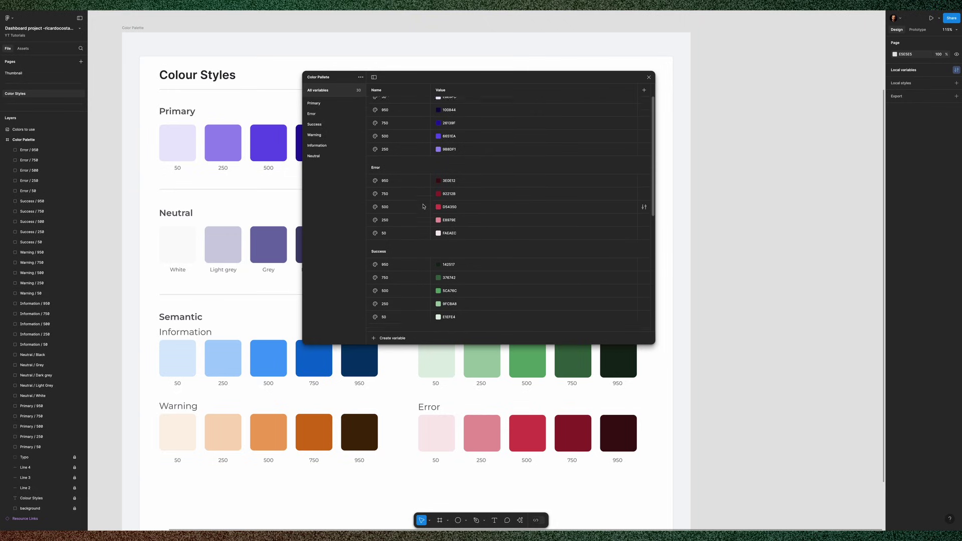